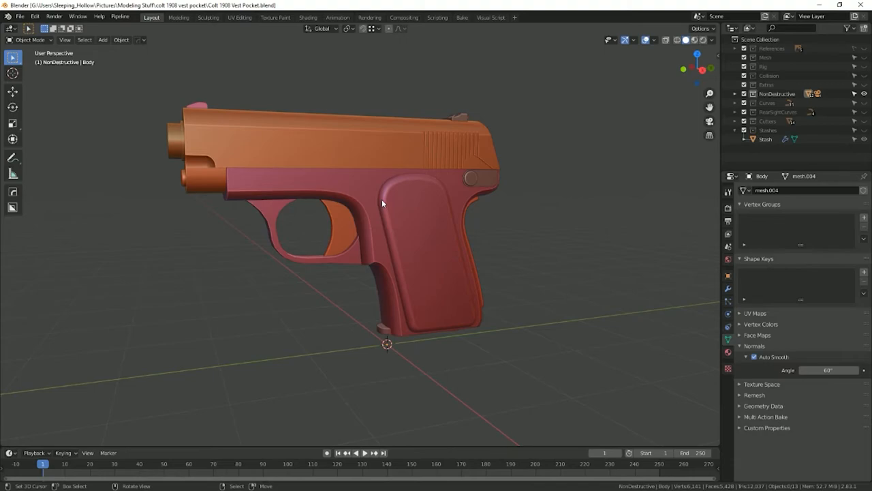
Step: Isolate the pistol's Body object in local view and enter Edit Mode on its mesh
{"action": "right_click", "coordinate": [360, 176]}
{"action": "key", "text": "KP_Divide"}
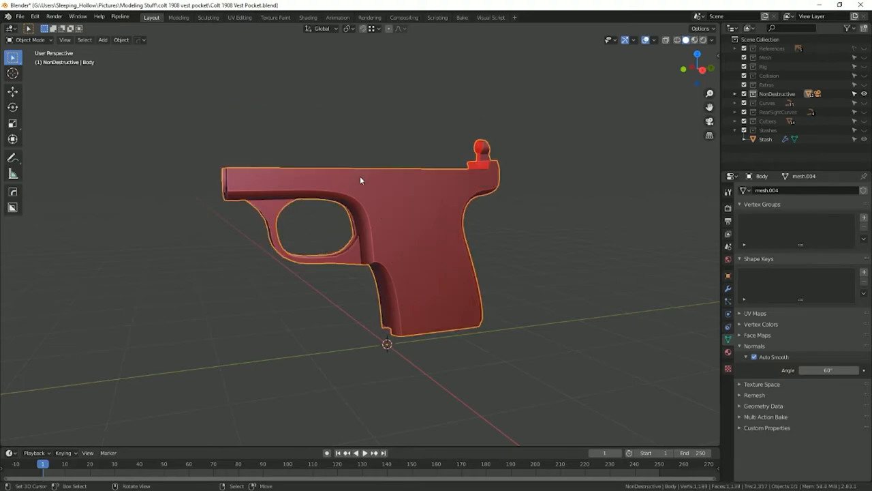
{"action": "middle_click_drag", "start_coordinate": [371, 238], "coordinate": [450, 192]}
{"action": "key", "text": "Tab"}
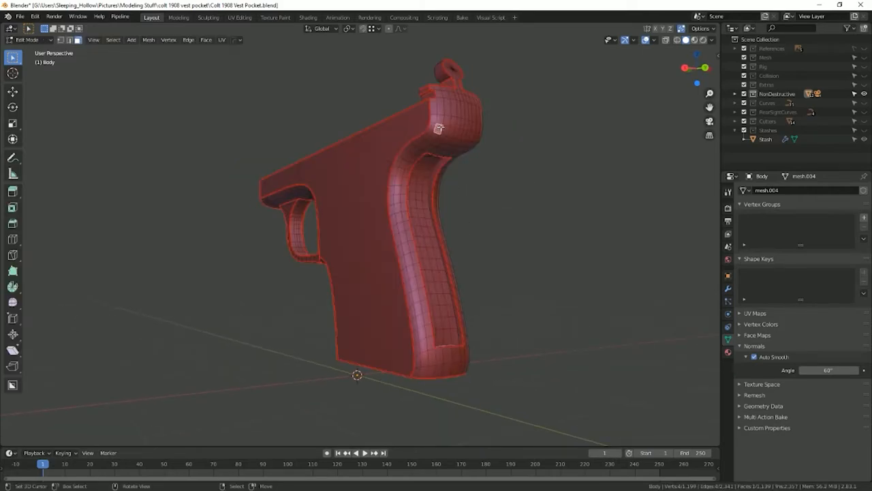
Step: Examine the body's mesh topology along the back of the grip, the front of the grip and the trigger guard
{"action": "middle_click_drag", "start_coordinate": [410, 326], "coordinate": [421, 300]}
{"action": "middle_click_drag", "start_coordinate": [380, 80], "coordinate": [405, 123]}
{"action": "right_click", "coordinate": [407, 145]}
{"action": "scroll", "coordinate": [405, 308], "scroll_direction": "up", "scroll_amount": 1}
{"action": "scroll", "coordinate": [404, 308], "scroll_direction": "down", "scroll_amount": 5}
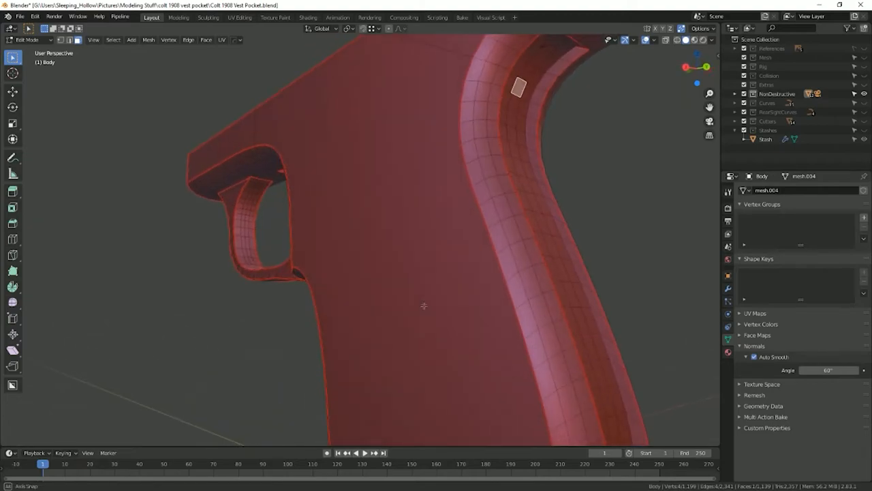
{"action": "middle_click_drag", "start_coordinate": [483, 162], "coordinate": [508, 154]}
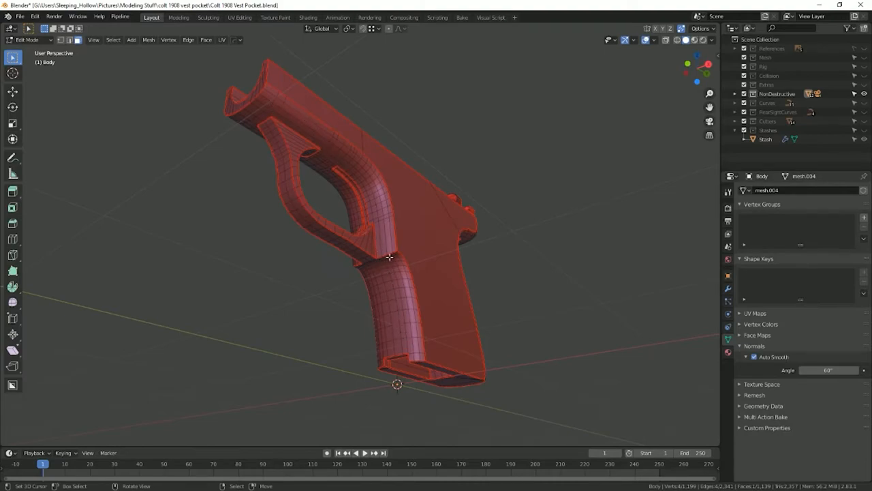
{"action": "scroll", "coordinate": [354, 164], "scroll_direction": "up", "scroll_amount": 4}
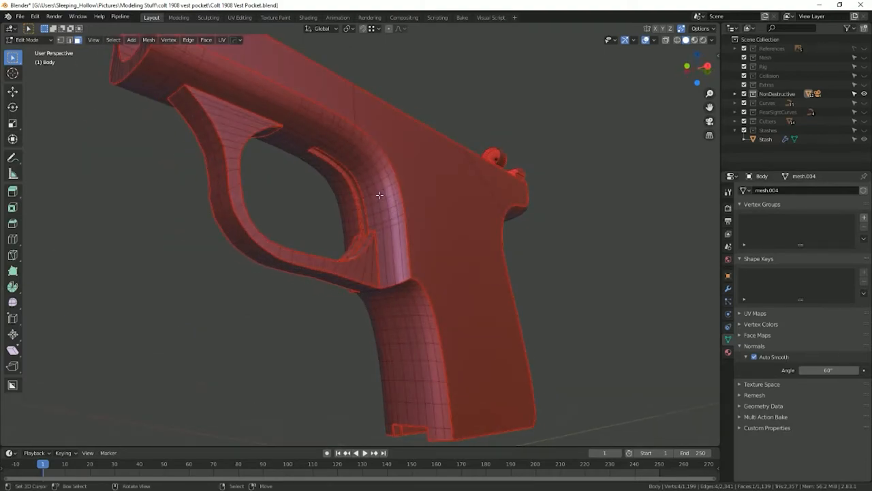
{"action": "scroll", "coordinate": [379, 195], "scroll_direction": "up", "scroll_amount": 2}
{"action": "key", "text": "n"}
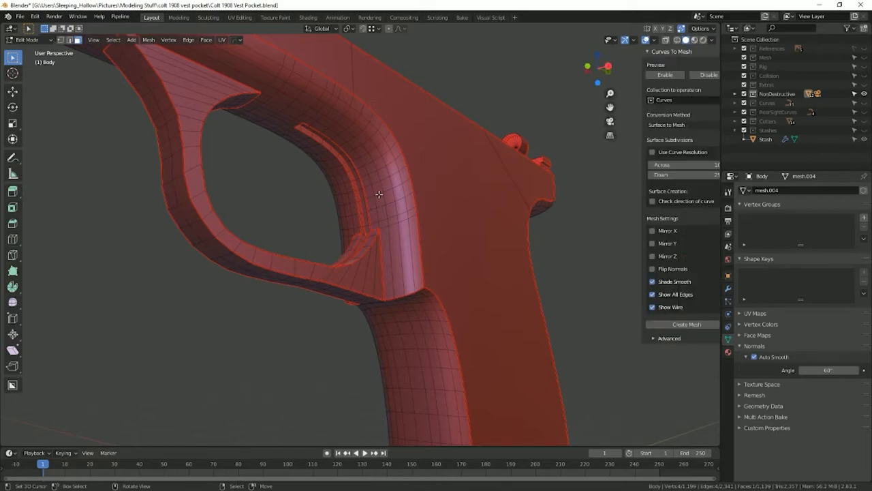
{"action": "scroll", "coordinate": [357, 114], "scroll_direction": "down", "scroll_amount": 5}
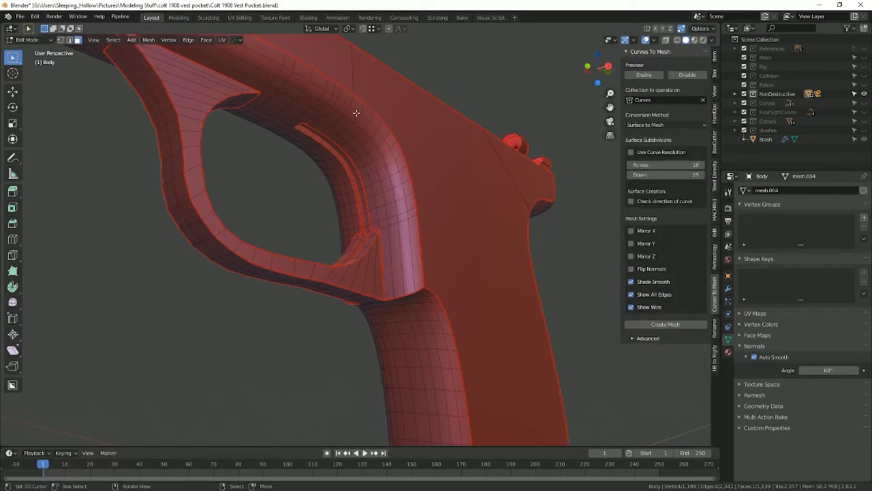
{"action": "key", "text": "n"}
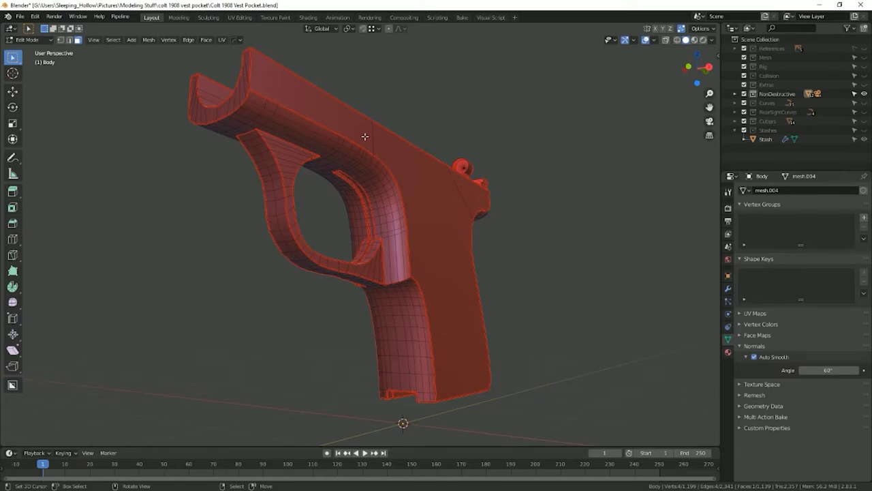
Step: Select sample faces on the rounded side of the frame and on the front of the trigger guard
{"action": "scroll", "coordinate": [365, 136], "scroll_direction": "up", "scroll_amount": 4}
{"action": "left_click", "coordinate": [434, 297]}
{"action": "left_click", "coordinate": [270, 152]}
{"action": "left_click", "coordinate": [269, 130]}
{"action": "left_click", "coordinate": [269, 123]}
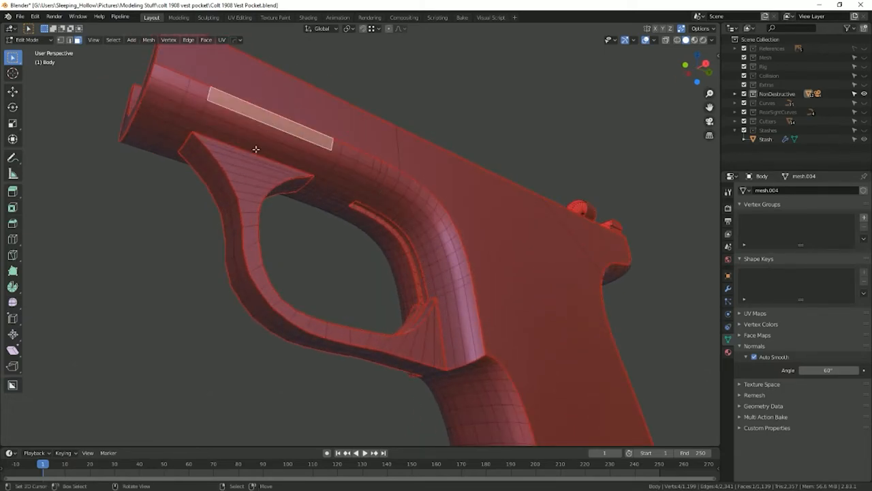
{"action": "left_click", "coordinate": [255, 149], "text": "alt"}
{"action": "left_click", "coordinate": [253, 173], "text": "alt"}
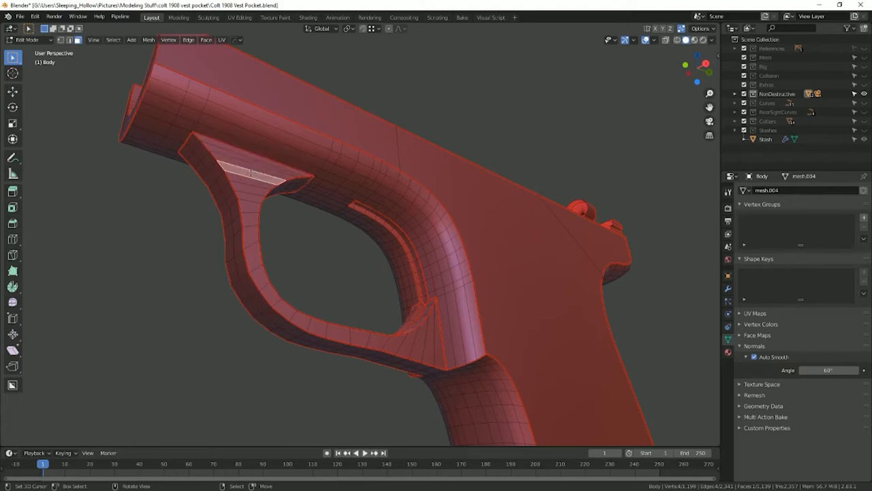
Step: In edge selection, pick out the edge loops bordering the frame's rounded side and the grip's front
{"action": "middle_click_drag", "start_coordinate": [415, 350], "coordinate": [447, 283]}
{"action": "scroll", "coordinate": [404, 272], "scroll_direction": "up", "scroll_amount": 2}
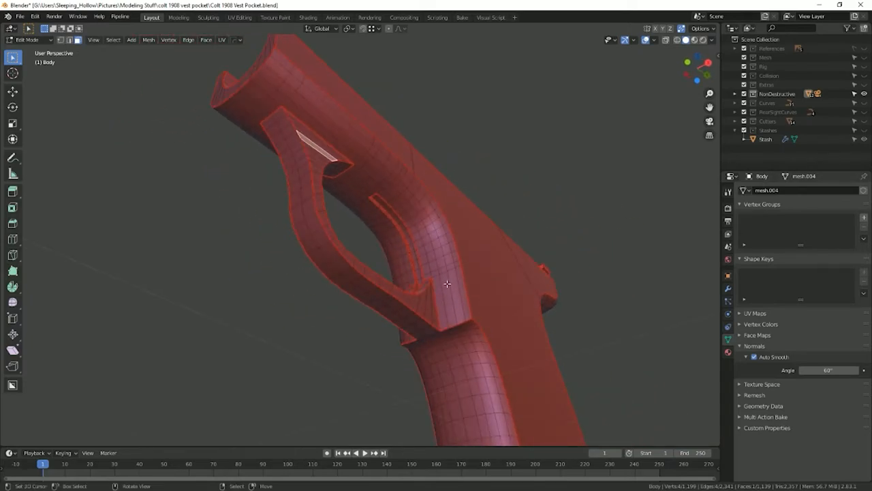
{"action": "middle_click_drag", "start_coordinate": [447, 283], "coordinate": [426, 434]}
{"action": "scroll", "coordinate": [445, 315], "scroll_direction": "down", "scroll_amount": 3}
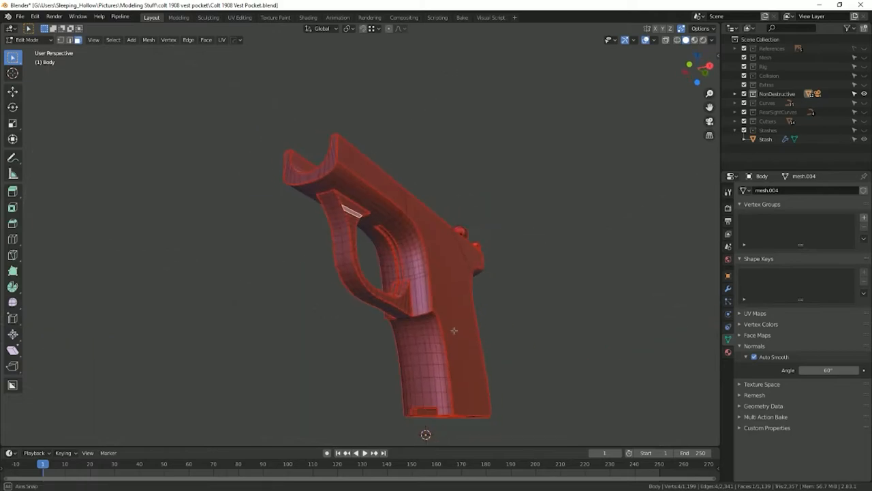
{"action": "scroll", "coordinate": [327, 204], "scroll_direction": "up", "scroll_amount": 1}
{"action": "middle_click_drag", "start_coordinate": [276, 178], "coordinate": [286, 153]}
{"action": "scroll", "coordinate": [287, 153], "scroll_direction": "up", "scroll_amount": 2}
{"action": "key", "text": "ctrl+Tab"}
{"action": "left_click", "coordinate": [341, 117], "text": "alt"}
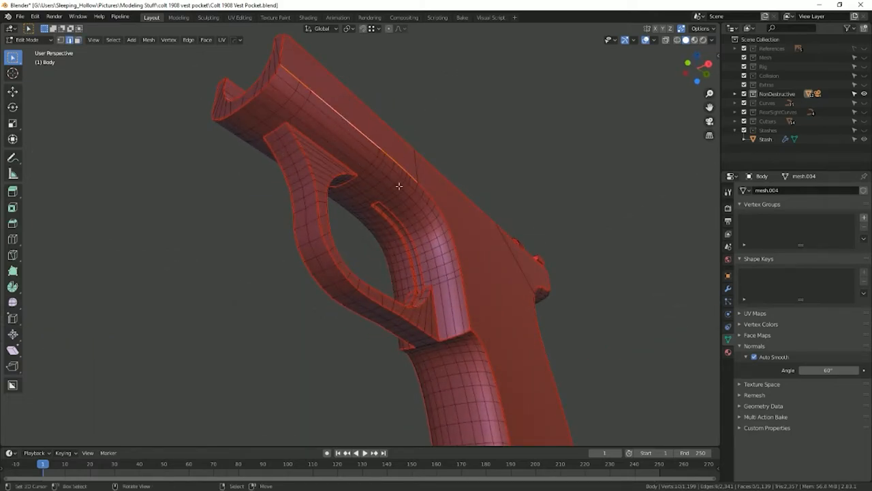
{"action": "left_click", "coordinate": [435, 204], "text": "alt"}
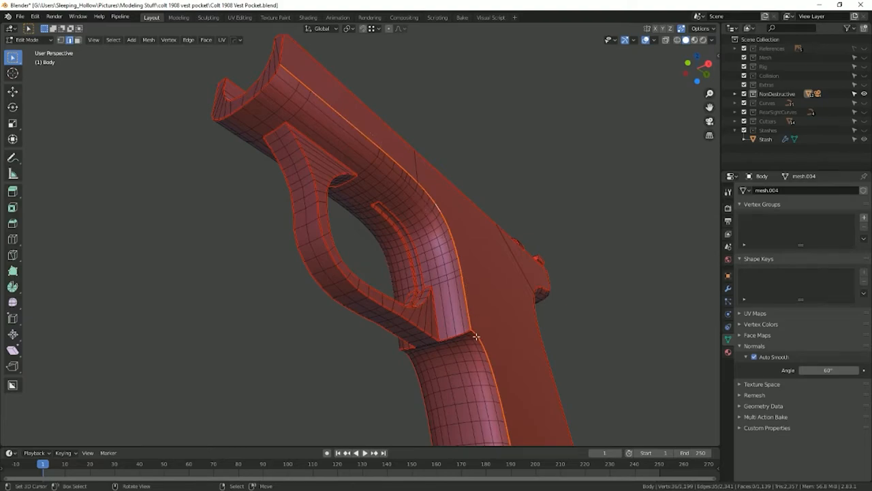
{"action": "left_click", "coordinate": [461, 297]}
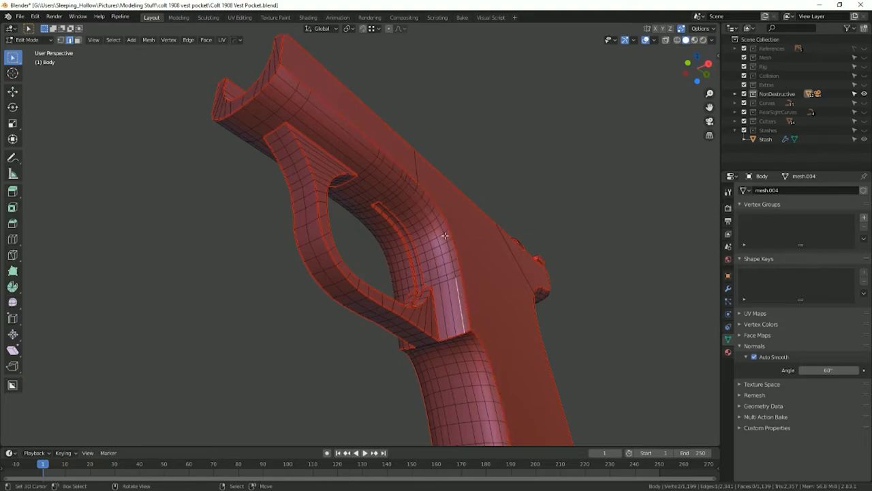
Step: Examine the body mesh around the grip's underside, its curved back and the frame's front end
{"action": "middle_click_drag", "start_coordinate": [291, 80], "coordinate": [456, 246]}
{"action": "middle_click_drag", "start_coordinate": [526, 297], "coordinate": [378, 163]}
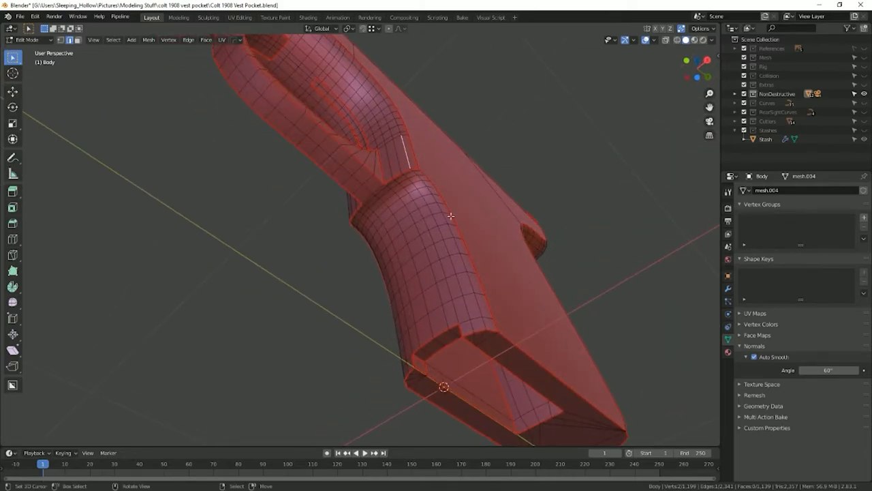
{"action": "middle_click_drag", "start_coordinate": [422, 253], "coordinate": [409, 380]}
{"action": "middle_click_drag", "start_coordinate": [511, 327], "coordinate": [444, 356]}
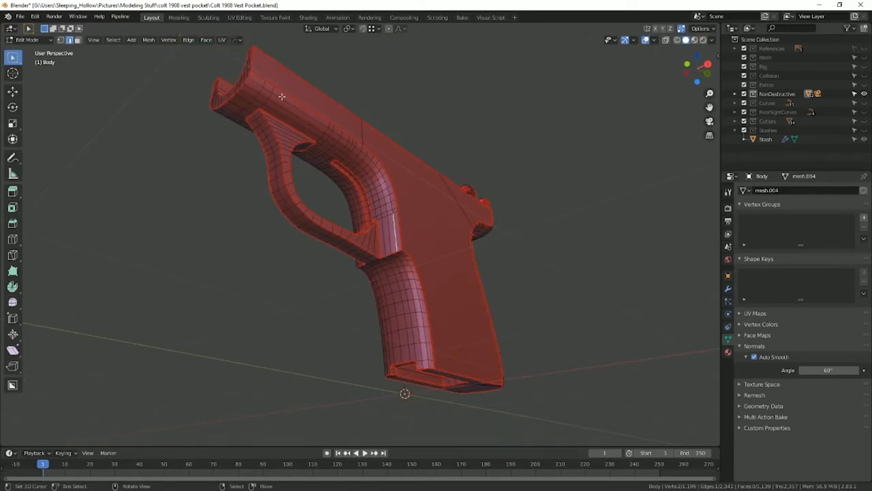
{"action": "middle_click_drag", "start_coordinate": [282, 97], "coordinate": [353, 167]}
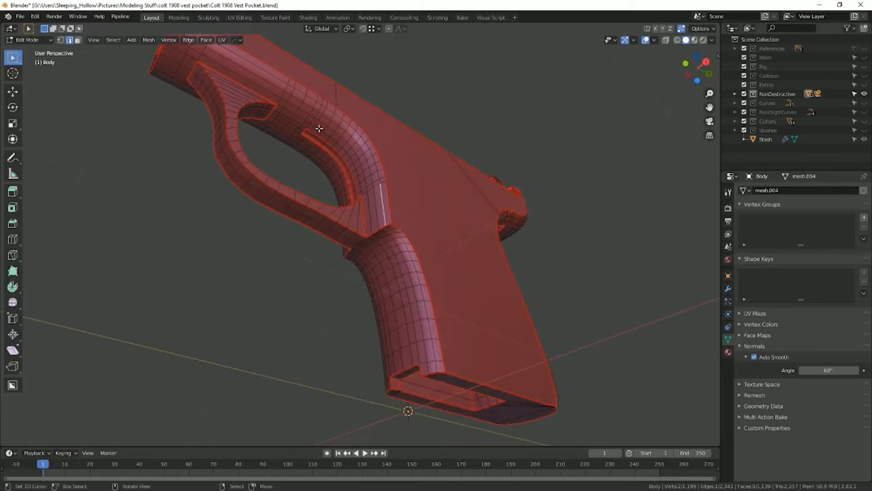
{"action": "middle_click_drag", "start_coordinate": [436, 298], "coordinate": [399, 388]}
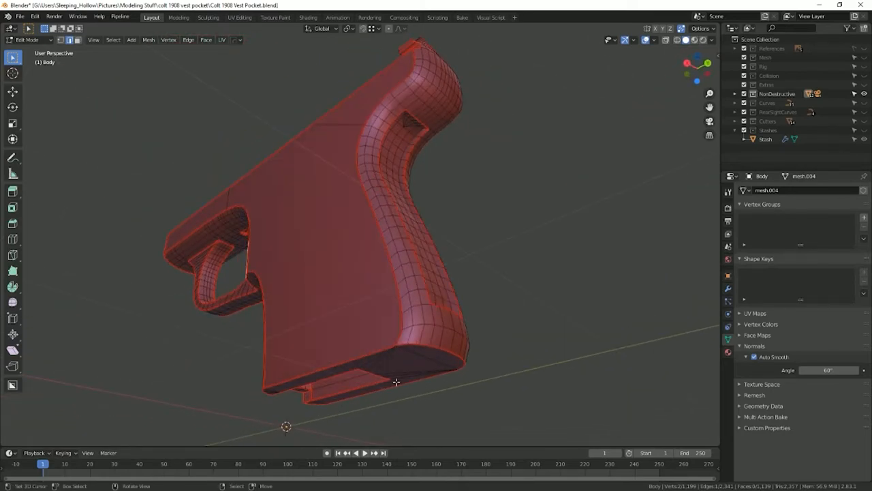
{"action": "middle_click_drag", "start_coordinate": [418, 33], "coordinate": [292, 101]}
{"action": "middle_click_drag", "start_coordinate": [387, 113], "coordinate": [273, 76]}
{"action": "middle_click_drag", "start_coordinate": [236, 375], "coordinate": [382, 340]}
{"action": "scroll", "coordinate": [382, 339], "scroll_direction": "down", "scroll_amount": 4}
{"action": "middle_click_drag", "start_coordinate": [372, 205], "coordinate": [443, 239]}
{"action": "scroll", "coordinate": [359, 222], "scroll_direction": "up", "scroll_amount": 1}
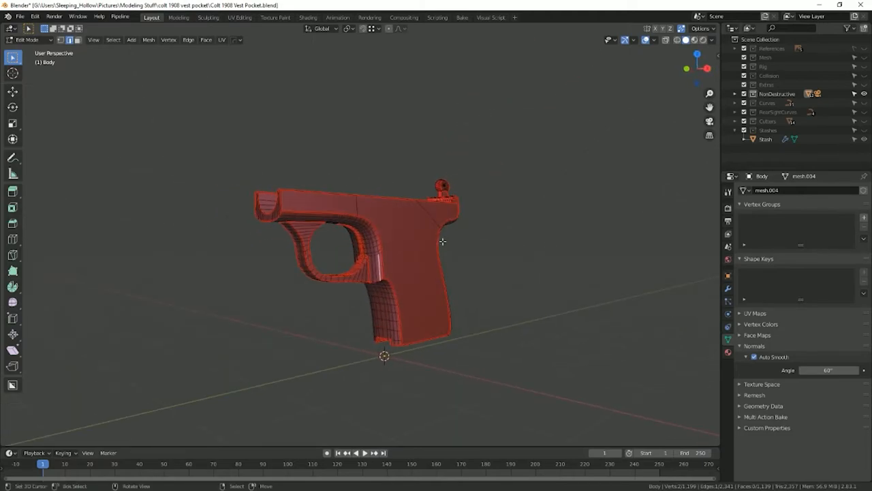
Step: Leave Edit Mode, hide the NonDestructive collection and show the Curves collection
{"action": "key", "text": "Tab"}
{"action": "left_click", "coordinate": [865, 94]}
{"action": "left_click", "coordinate": [864, 102]}
{"action": "middle_click_drag", "start_coordinate": [447, 281], "coordinate": [443, 253]}
Step: Hide the four trigger guard curves so that only the frame and grip outline curves stay in view
{"action": "right_click", "coordinate": [263, 274]}
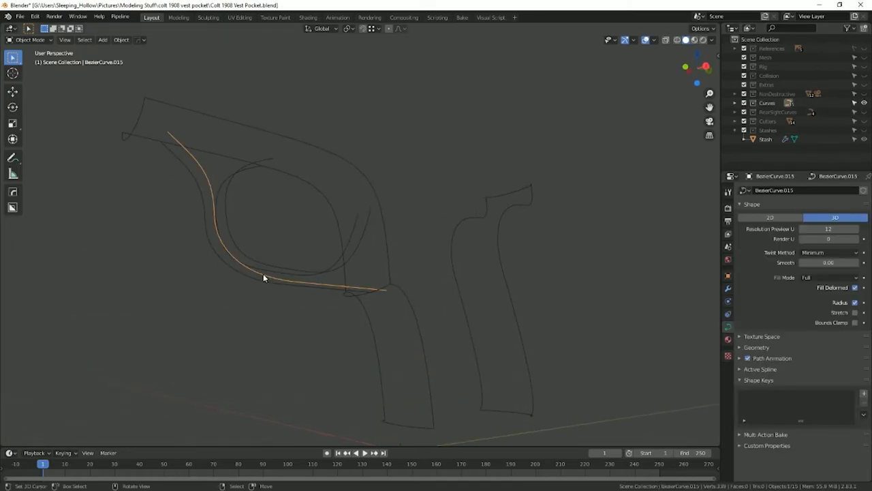
{"action": "key", "text": "h"}
{"action": "right_click", "coordinate": [250, 258]}
{"action": "key", "text": "h"}
{"action": "right_click", "coordinate": [242, 261]}
{"action": "key", "text": "h"}
{"action": "right_click", "coordinate": [236, 271]}
{"action": "key", "text": "h"}
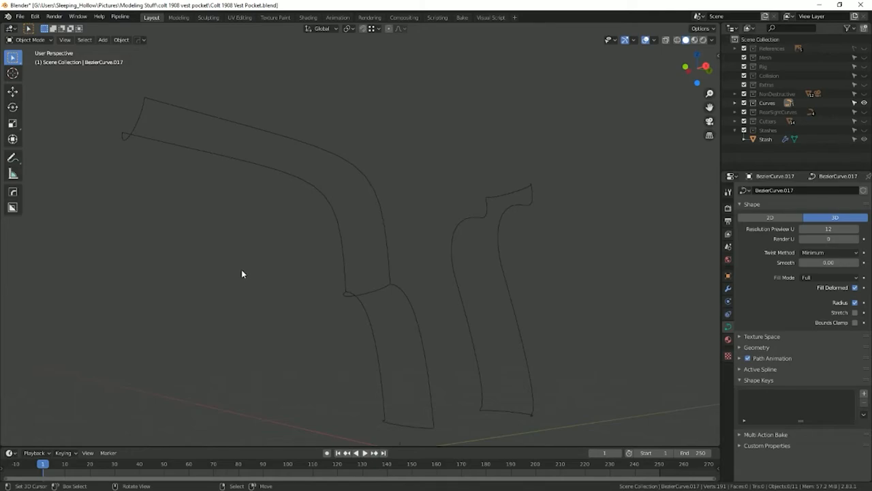
Step: Select the outline curves of the frame and grip one after another to review how they form the surface patches
{"action": "scroll", "coordinate": [247, 274], "scroll_direction": "up", "scroll_amount": 1}
{"action": "middle_click_drag", "start_coordinate": [248, 275], "coordinate": [261, 198]}
{"action": "scroll", "coordinate": [244, 206], "scroll_direction": "down", "scroll_amount": 2}
{"action": "right_click", "coordinate": [330, 228]}
{"action": "right_click", "coordinate": [351, 181]}
{"action": "right_click", "coordinate": [351, 253]}
{"action": "right_click", "coordinate": [259, 184]}
{"action": "right_click", "coordinate": [260, 180]}
{"action": "right_click", "coordinate": [384, 176]}
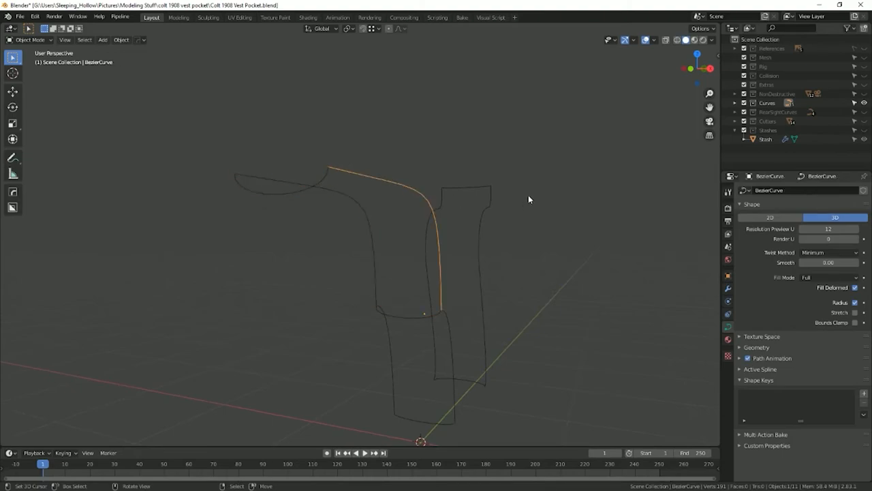
Step: Show the References collection and bring back the hidden trigger guard curves
{"action": "left_click", "coordinate": [865, 49]}
{"action": "middle_click_drag", "start_coordinate": [556, 182], "coordinate": [523, 175]}
{"action": "key", "text": "alt+a"}
{"action": "scroll", "coordinate": [394, 140], "scroll_direction": "down", "scroll_amount": 5}
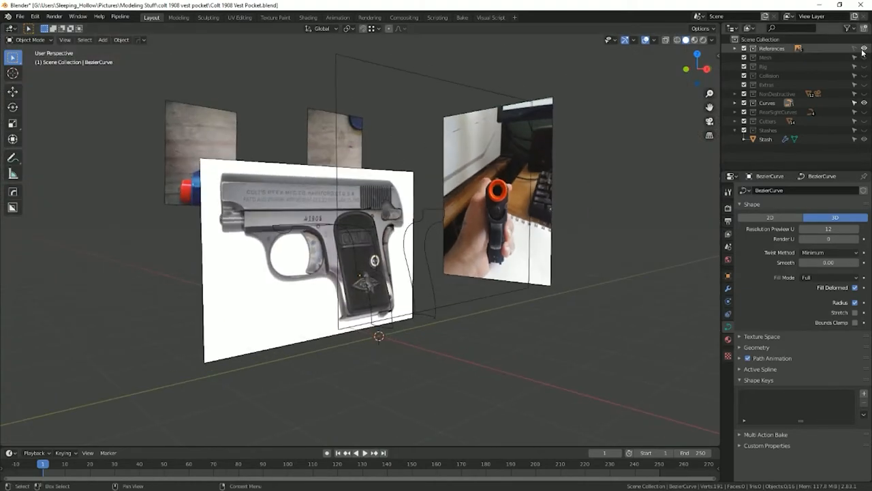
Step: Move the side-view pistol reference image in the right view about 0.127 m along Y and 0.043 m along Z
{"action": "right_click", "coordinate": [308, 324]}
{"action": "key", "text": "Delete"}
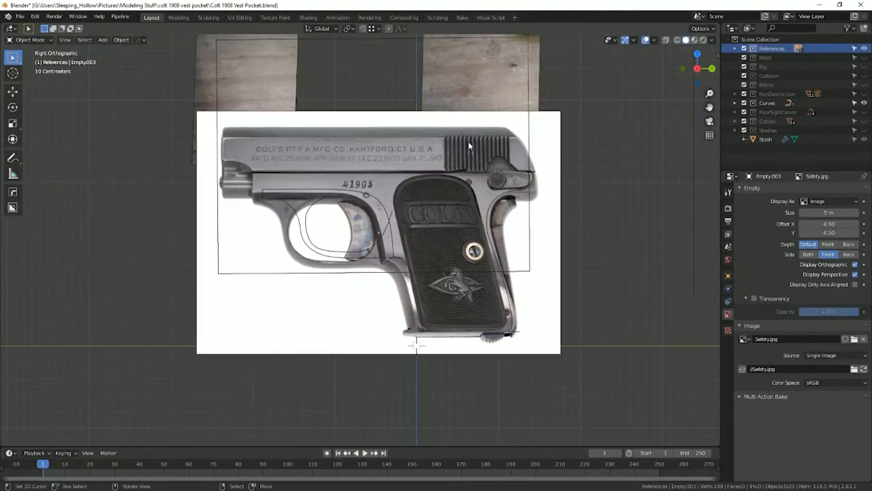
{"action": "right_click", "coordinate": [535, 137]}
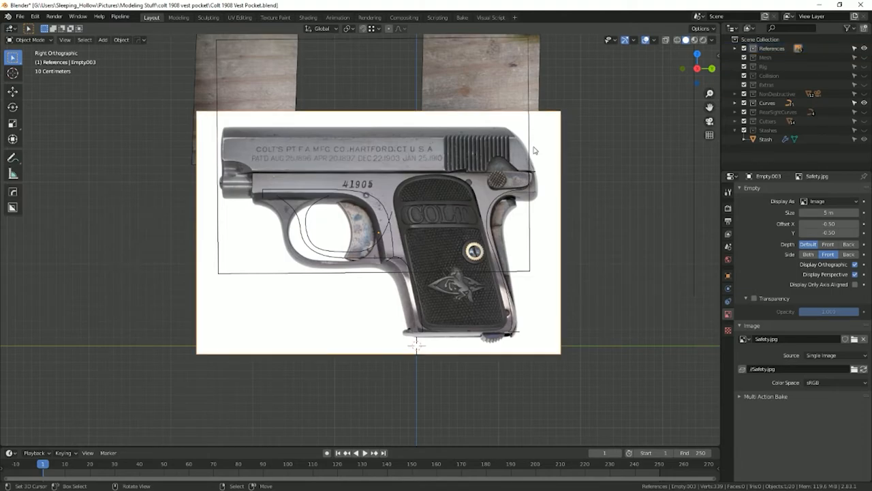
{"action": "scroll", "coordinate": [518, 154], "scroll_direction": "up", "scroll_amount": 2}
{"action": "key", "text": "g"}
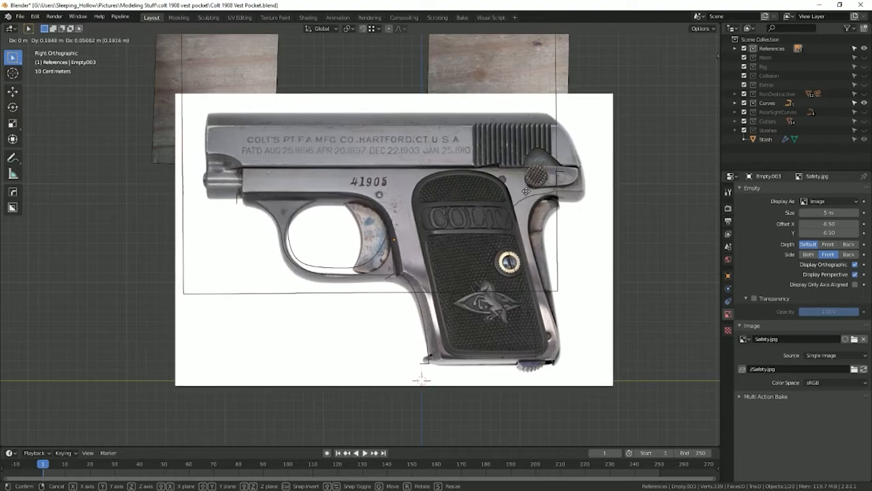
{"action": "left_click", "coordinate": [478, 202]}
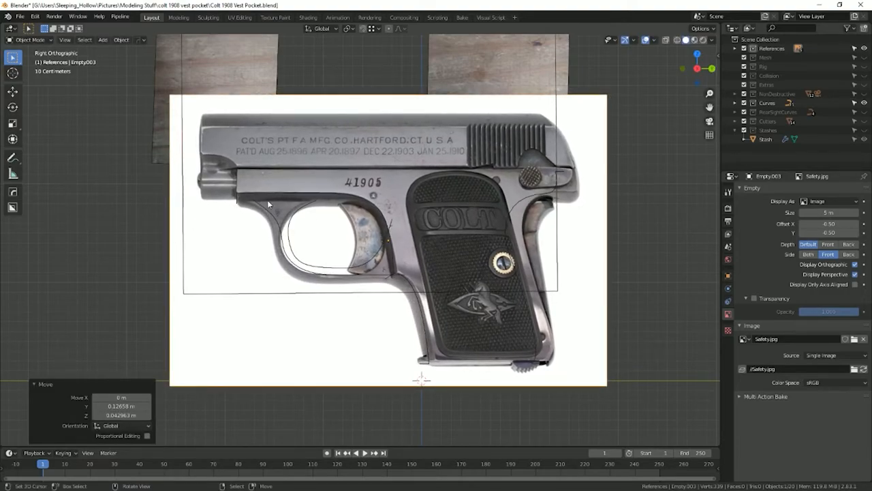
Step: Select the curve following the frame's lower edge above the trigger and compare it with the reference image
{"action": "left_click", "coordinate": [324, 194]}
{"action": "scroll", "coordinate": [369, 196], "scroll_direction": "up", "scroll_amount": 3}
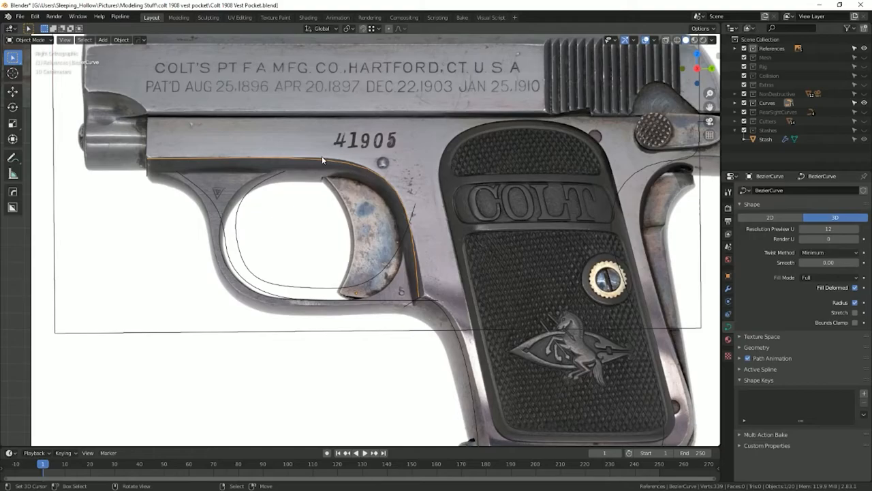
{"action": "middle_click_drag", "start_coordinate": [322, 156], "coordinate": [359, 141]}
{"action": "scroll", "coordinate": [358, 142], "scroll_direction": "down", "scroll_amount": 4}
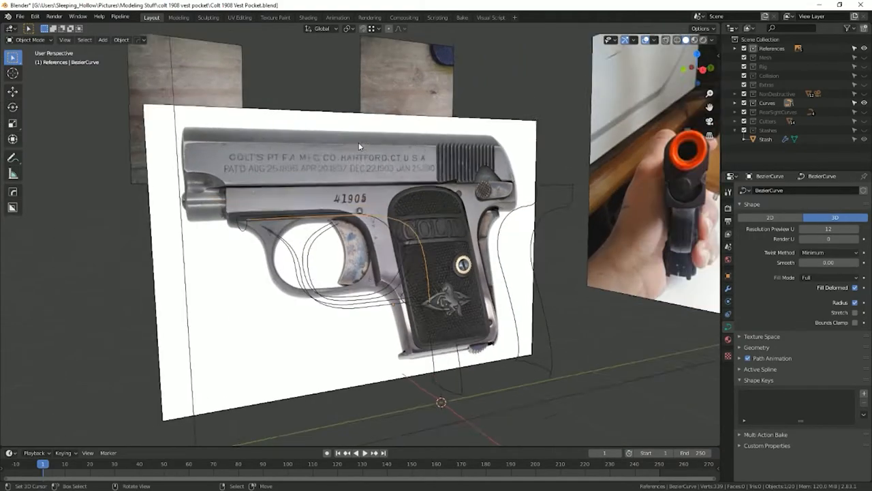
Step: Inspect the selected frame curve's control points and handles in Edit Mode from the right view
{"action": "key", "text": "KP_3"}
{"action": "key", "text": "ctrl+Tab"}
{"action": "key", "text": "ctrl+Tab"}
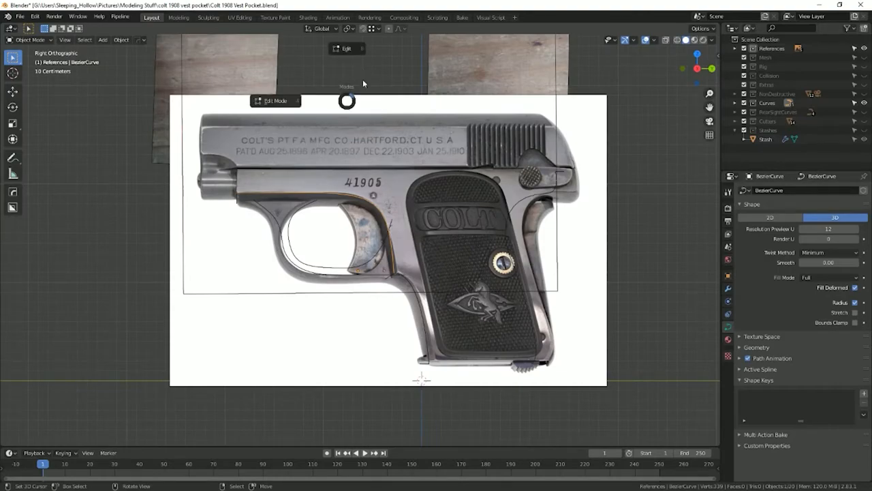
{"action": "left_click", "coordinate": [363, 79]}
{"action": "scroll", "coordinate": [408, 135], "scroll_direction": "up", "scroll_amount": 3}
{"action": "right_click_drag", "start_coordinate": [407, 136], "coordinate": [408, 139]}
{"action": "middle_click_drag", "start_coordinate": [432, 298], "coordinate": [442, 279], "text": "shift"}
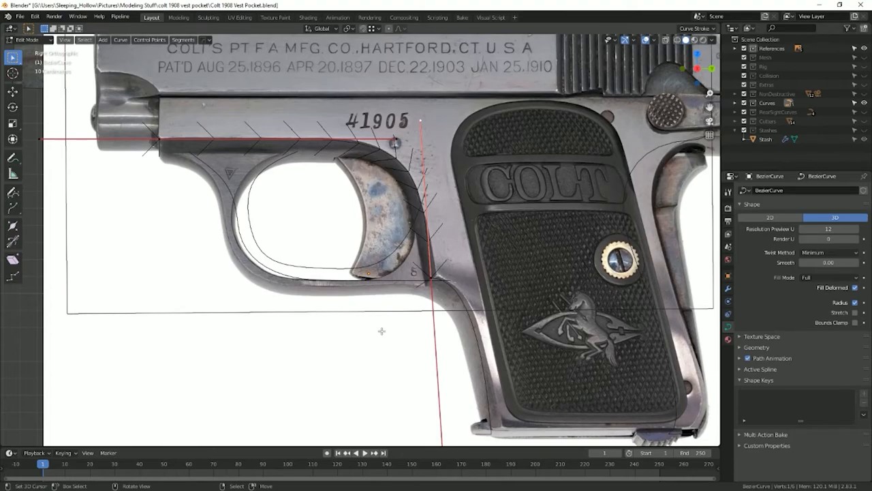
{"action": "scroll", "coordinate": [381, 332], "scroll_direction": "up", "scroll_amount": 1}
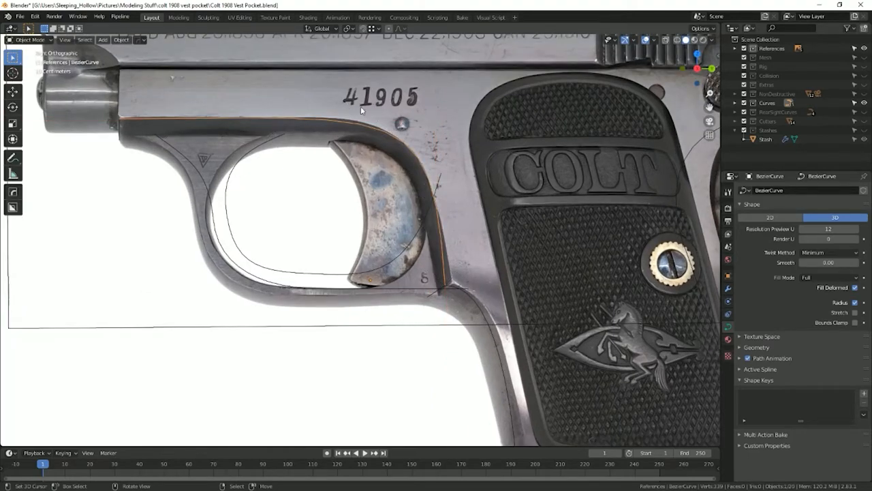
Step: Check the grip curves against the reference image and hide one of the trigger guard curves
{"action": "middle_click_drag", "start_coordinate": [457, 288], "coordinate": [372, 159], "text": "shift"}
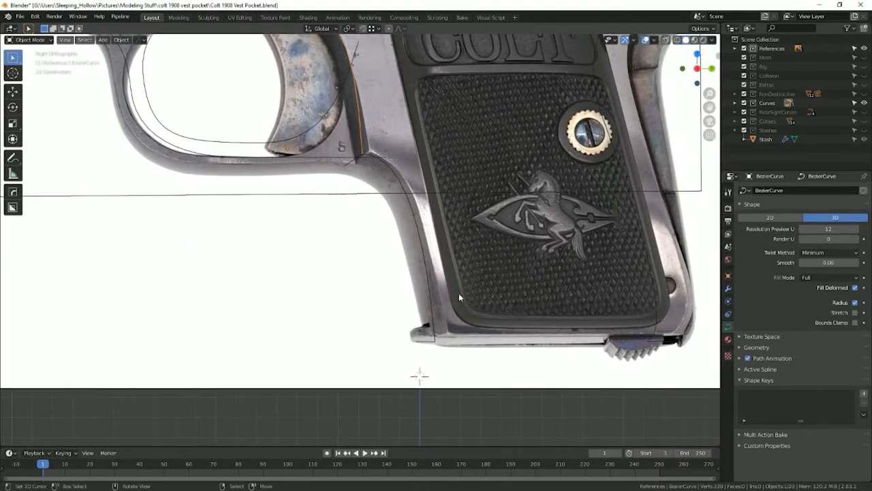
{"action": "scroll", "coordinate": [455, 300], "scroll_direction": "down", "scroll_amount": 7}
{"action": "middle_click_drag", "start_coordinate": [379, 195], "coordinate": [428, 328], "text": "shift"}
{"action": "right_click", "coordinate": [370, 317]}
{"action": "key", "text": "h"}
{"action": "scroll", "coordinate": [368, 309], "scroll_direction": "up", "scroll_amount": 1}
{"action": "middle_click_drag", "start_coordinate": [369, 309], "coordinate": [385, 313]}
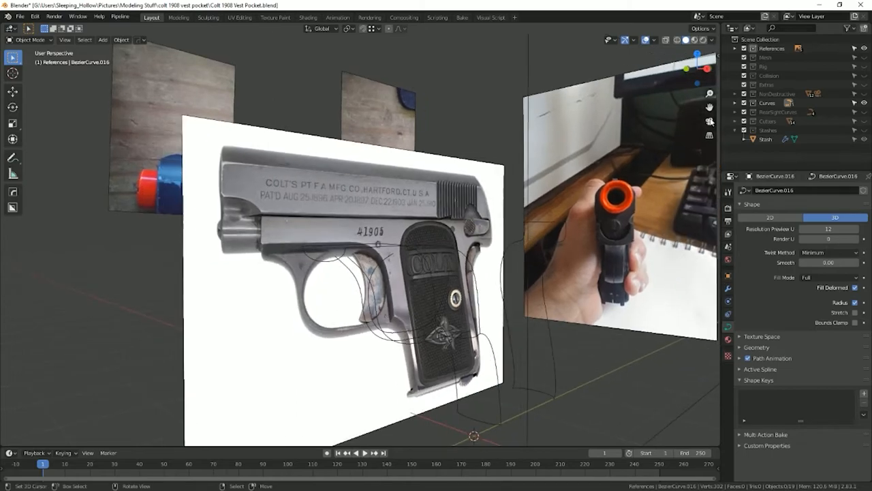
Step: Hide the References collection and enable the surface mesh preview for the Curves collection
{"action": "left_click", "coordinate": [864, 48]}
{"action": "middle_click_drag", "start_coordinate": [438, 306], "coordinate": [357, 322], "text": "shift"}
{"action": "key", "text": "n"}
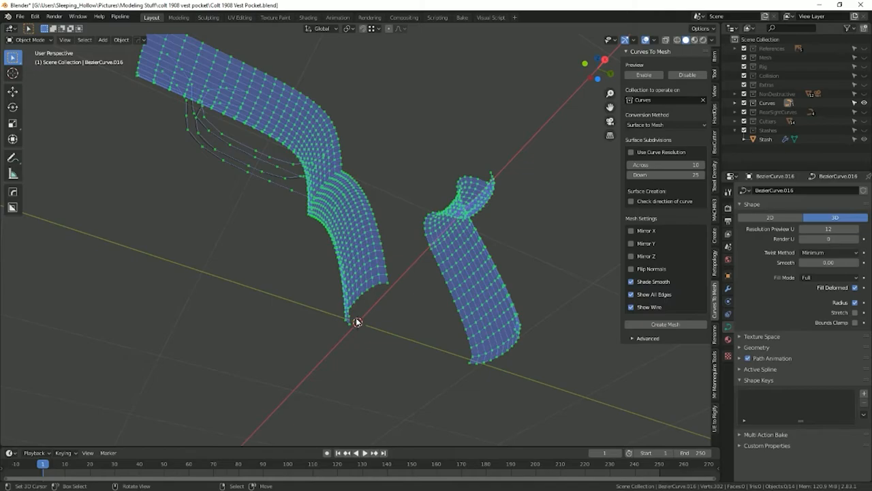
Step: Examine the previewed frame and grip surfaces from several angles and turn the mesh preview off
{"action": "middle_click_drag", "start_coordinate": [357, 321], "coordinate": [525, 246]}
{"action": "scroll", "coordinate": [525, 243], "scroll_direction": "up", "scroll_amount": 5}
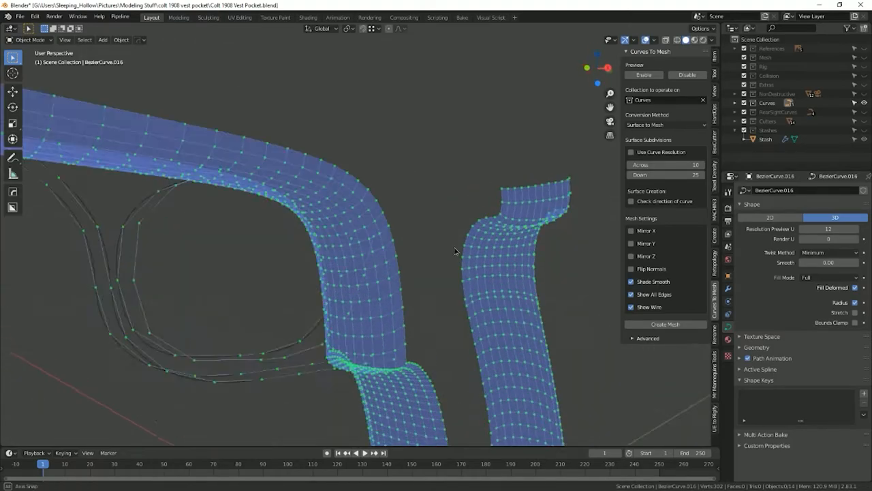
{"action": "key", "text": "n"}
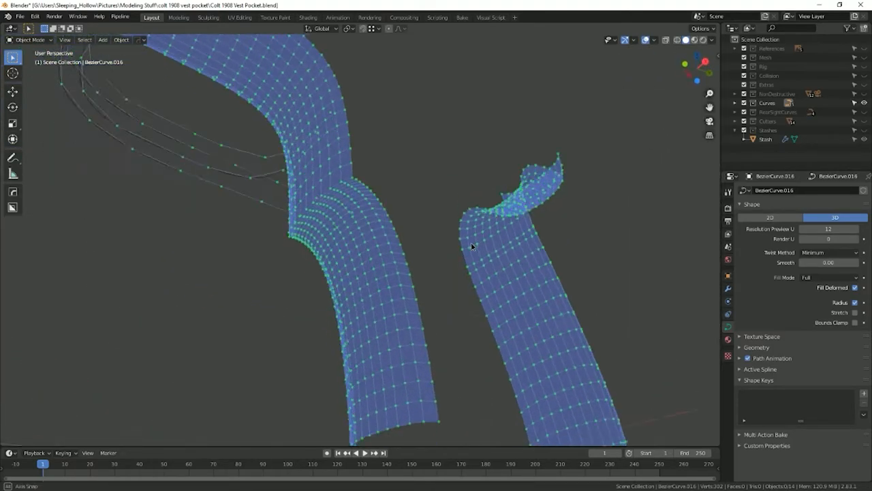
{"action": "scroll", "coordinate": [473, 240], "scroll_direction": "down", "scroll_amount": 5}
{"action": "scroll", "coordinate": [473, 236], "scroll_direction": "up", "scroll_amount": 4}
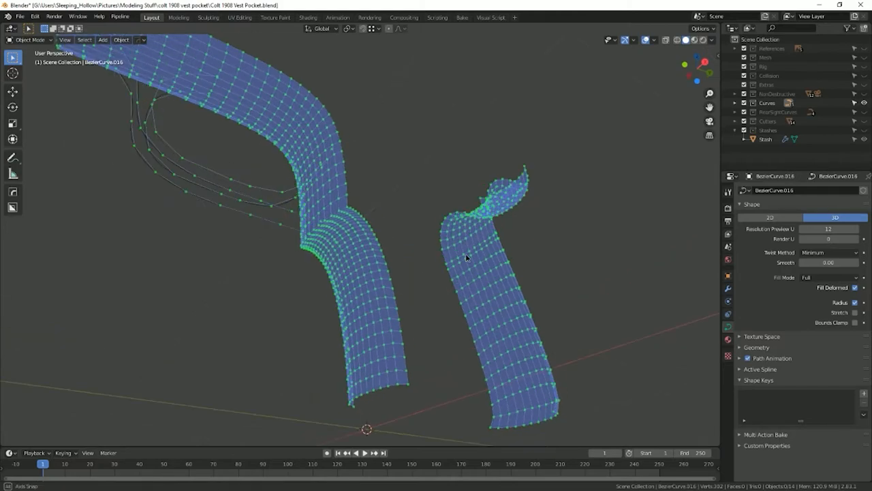
{"action": "scroll", "coordinate": [312, 214], "scroll_direction": "down", "scroll_amount": 4}
{"action": "middle_click_drag", "start_coordinate": [312, 214], "coordinate": [400, 182]}
{"action": "scroll", "coordinate": [371, 165], "scroll_direction": "up", "scroll_amount": 3}
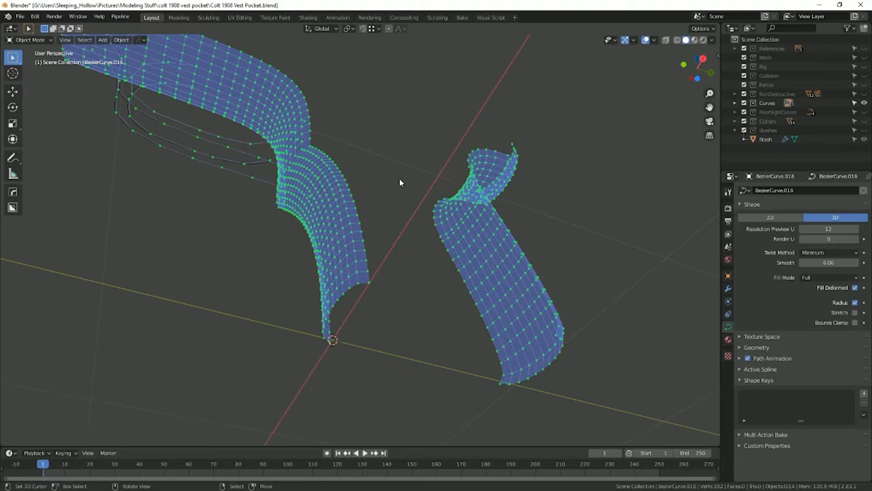
{"action": "key", "text": "n"}
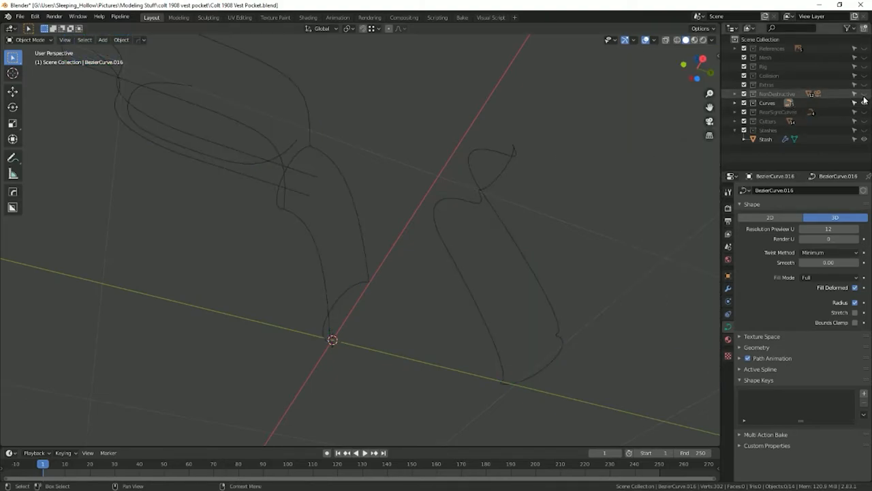
Step: Show the NonDestructive collection in place of Curves and isolate the pistol's Body mesh
{"action": "left_click", "coordinate": [864, 103]}
{"action": "left_click", "coordinate": [864, 94]}
{"action": "middle_click_drag", "start_coordinate": [293, 187], "coordinate": [437, 286]}
{"action": "right_click", "coordinate": [373, 192]}
{"action": "key", "text": "shift+h"}
Step: Inspect the isolated Body mesh, reveal the hidden parts, and look over the complete pistol
{"action": "scroll", "coordinate": [373, 192], "scroll_direction": "up", "scroll_amount": 5}
{"action": "scroll", "coordinate": [454, 192], "scroll_direction": "down", "scroll_amount": 3}
{"action": "middle_click_drag", "start_coordinate": [454, 193], "coordinate": [286, 104]}
{"action": "key", "text": "alt+h"}
{"action": "key", "text": "alt+a"}
{"action": "scroll", "coordinate": [417, 198], "scroll_direction": "down", "scroll_amount": 4}
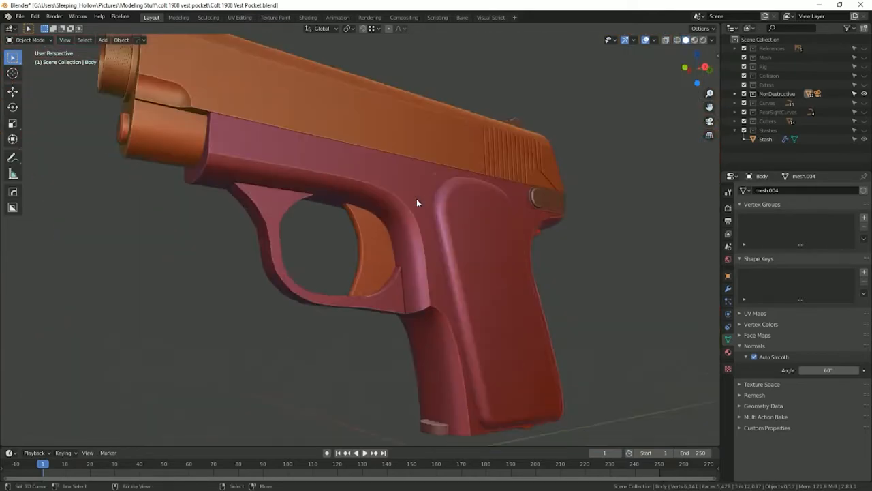
{"action": "scroll", "coordinate": [417, 199], "scroll_direction": "down", "scroll_amount": 2}
{"action": "middle_click_drag", "start_coordinate": [416, 198], "coordinate": [429, 226]}
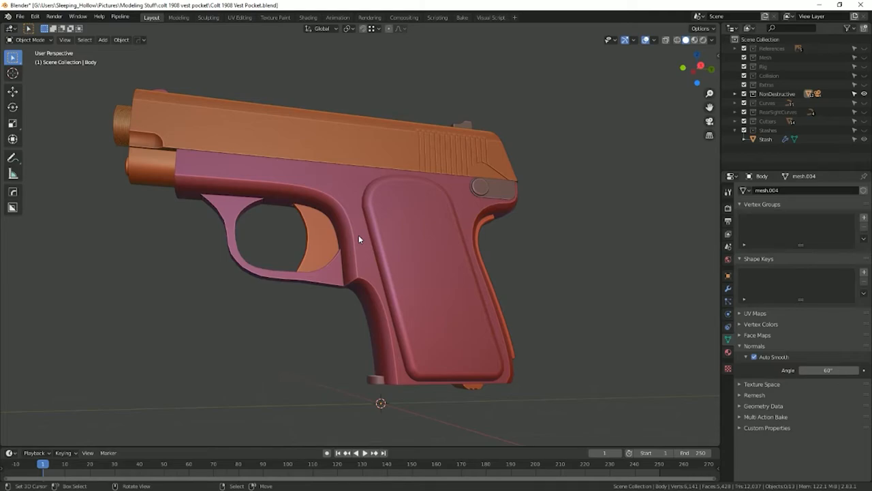
Step: Start a new General file without saving the current one and delete all the default objects
{"action": "key", "text": "ctrl+n"}
{"action": "left_click", "coordinate": [359, 237]}
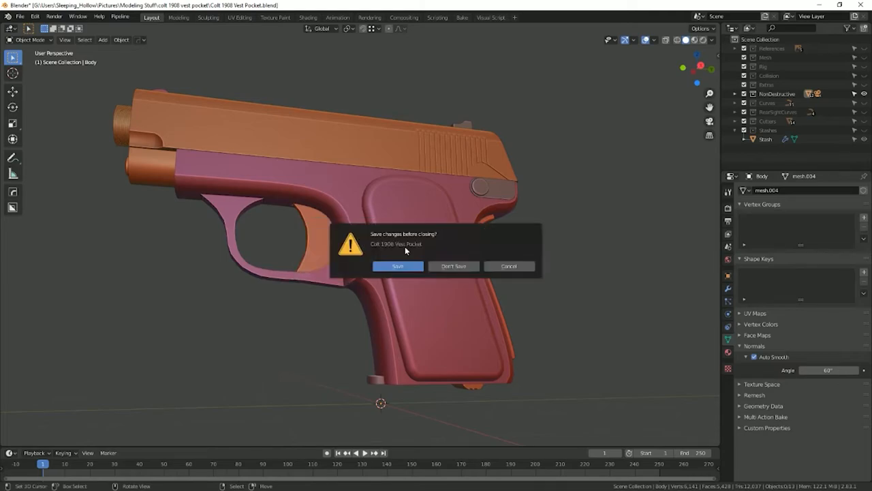
{"action": "left_click", "coordinate": [451, 271]}
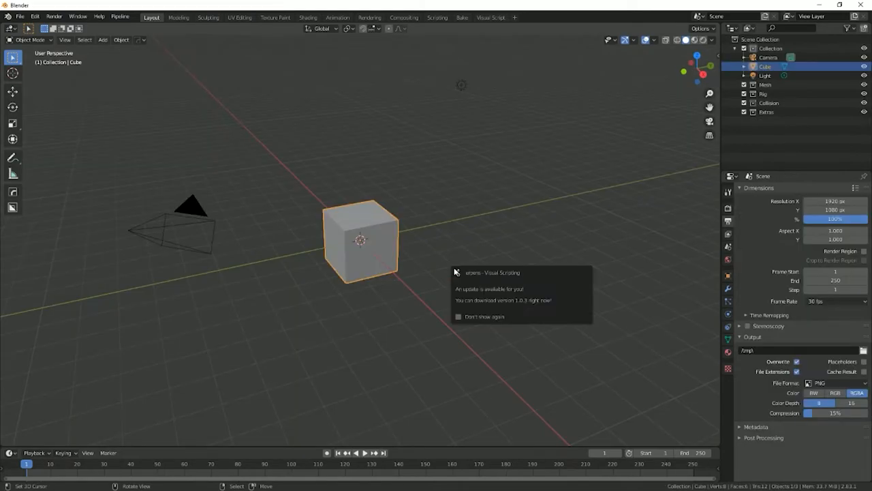
{"action": "key", "text": "a"}
{"action": "key", "text": "Delete"}
Step: Switch to the right orthographic view and bring in the side-view pistol photo as a reference image
{"action": "key", "text": "KP_5"}
{"action": "key", "text": "KP_3"}
{"action": "key", "text": "super"}
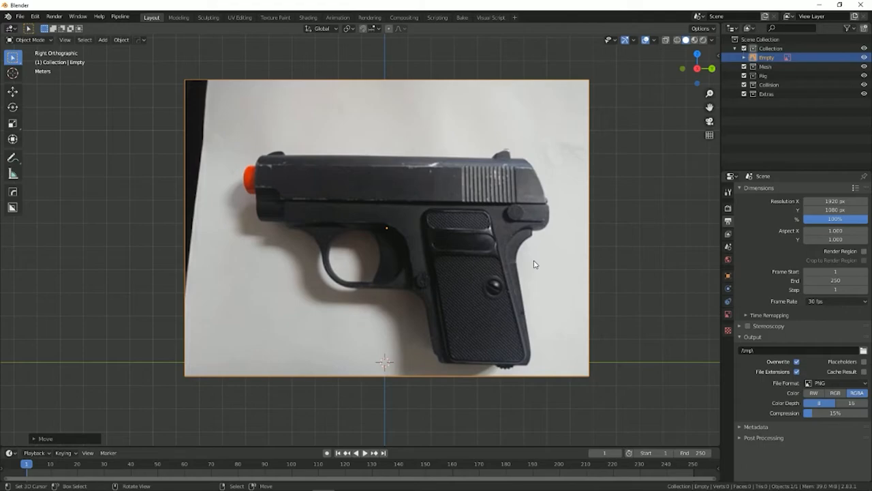
Step: Raise the reference image along Z until its lower edge sits near the ground line and rotate it about -0.87°
{"action": "key", "text": "s"}
{"action": "key", "text": "z"}
{"action": "left_click", "coordinate": [588, 223]}
{"action": "middle_click_drag", "start_coordinate": [584, 175], "coordinate": [581, 242], "text": "shift"}
{"action": "key", "text": "r"}
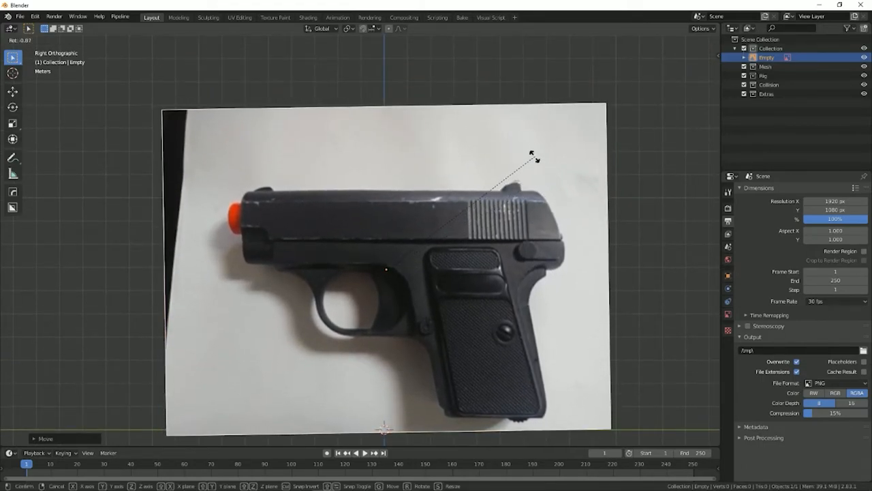
{"action": "left_click", "coordinate": [535, 159]}
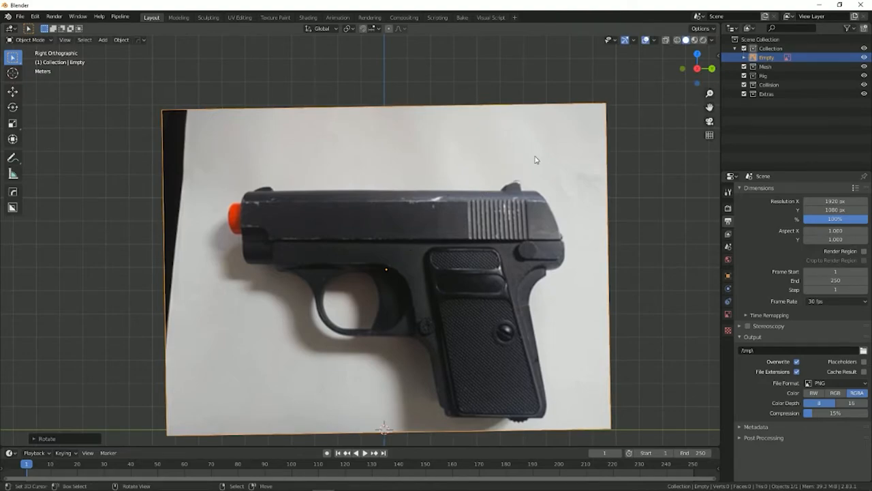
Step: Fine-tune the reference image's height along Z and rotate it slightly to level the slide's upper edge
{"action": "scroll", "coordinate": [536, 159], "scroll_direction": "up", "scroll_amount": 2}
{"action": "scroll", "coordinate": [535, 163], "scroll_direction": "down", "scroll_amount": 4}
{"action": "middle_click_drag", "start_coordinate": [442, 201], "coordinate": [384, 216]}
{"action": "key", "text": "g"}
{"action": "key", "text": "z"}
{"action": "left_click", "coordinate": [491, 232]}
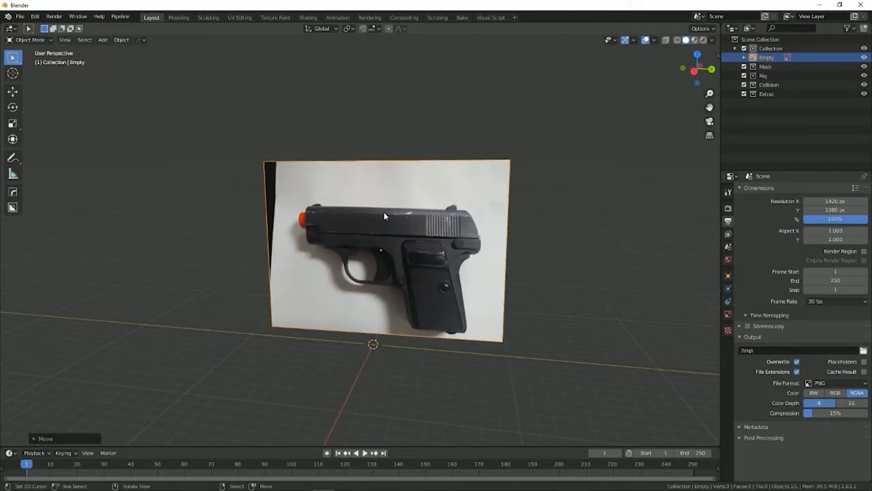
{"action": "key", "text": "KP_3"}
{"action": "scroll", "coordinate": [383, 216], "scroll_direction": "up", "scroll_amount": 3}
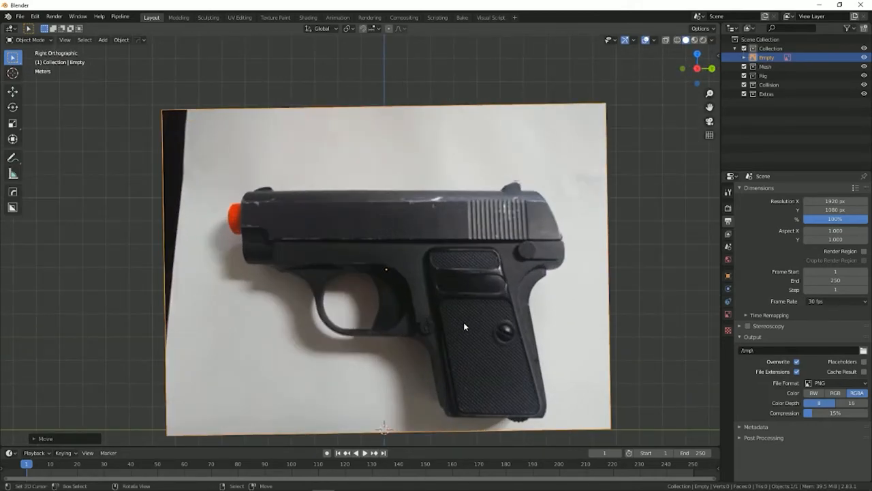
{"action": "middle_click_drag", "start_coordinate": [464, 326], "coordinate": [447, 308], "text": "shift"}
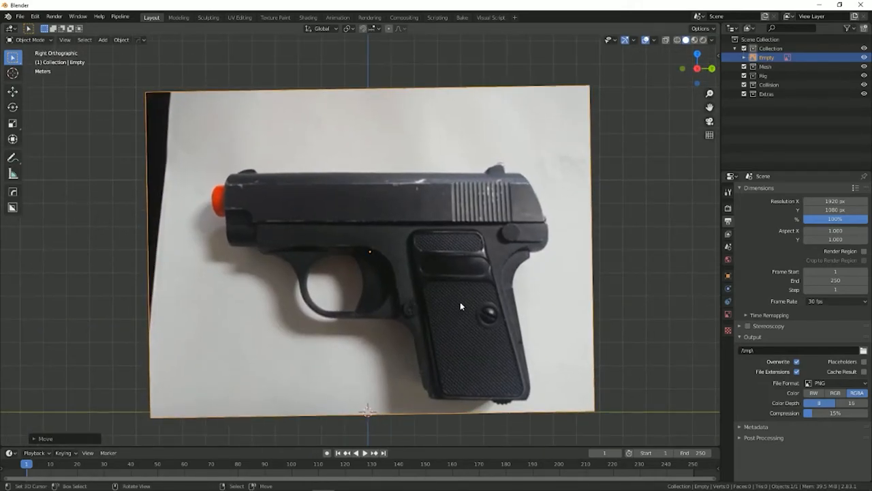
{"action": "middle_click_drag", "start_coordinate": [528, 195], "coordinate": [512, 169], "text": "shift"}
{"action": "key", "text": "r"}
{"action": "left_click", "coordinate": [578, 189]}
{"action": "key", "text": "shift+a"}
{"action": "mouse_move", "coordinate": [521, 175]}
{"action": "left_click", "coordinate": [555, 180]}
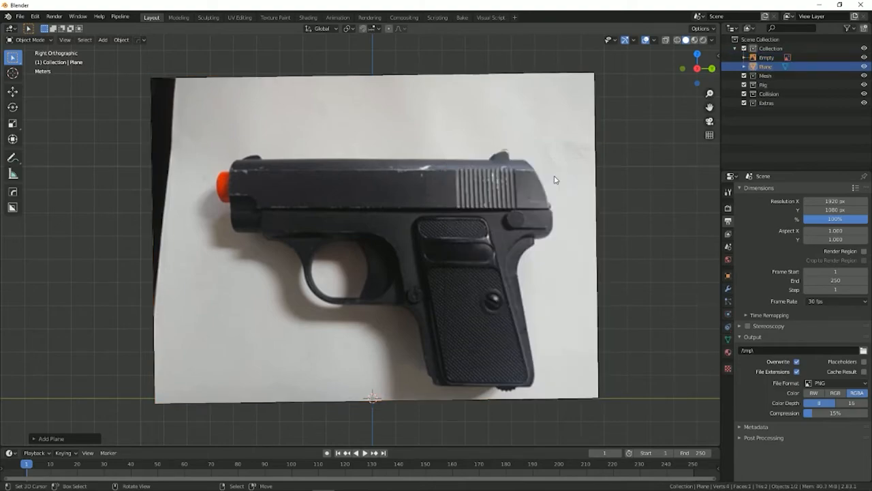
{"action": "key", "text": "ctrl+z"}
Step: Add a cube, raise and enlarge it over the pistol image as an alignment guide, and display it in wireframe
{"action": "key", "text": "shift+a"}
{"action": "mouse_move", "coordinate": [550, 181]}
{"action": "left_click", "coordinate": [574, 197]}
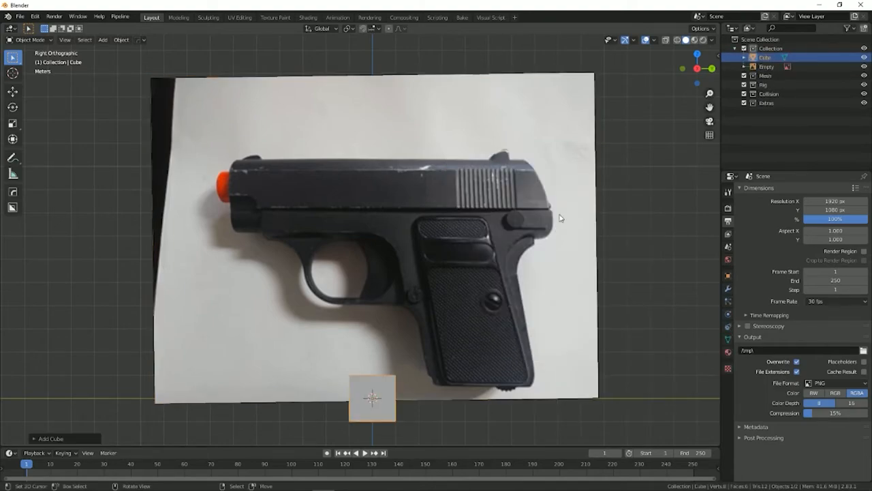
{"action": "key", "text": "g"}
{"action": "key", "text": "z"}
{"action": "left_click", "coordinate": [526, 85]}
{"action": "key", "text": "s"}
{"action": "left_click", "coordinate": [483, 128]}
{"action": "key", "text": "z"}
{"action": "left_click", "coordinate": [357, 137]}
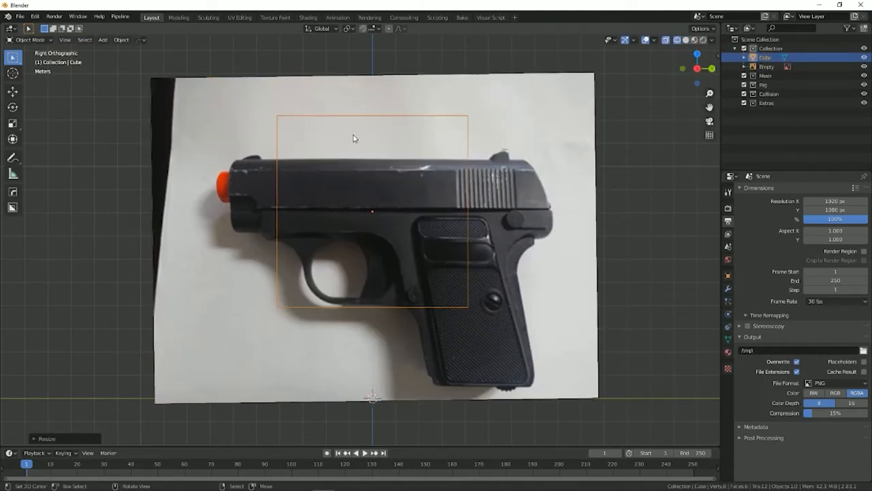
Step: Lower the guide cube about 1.86 m along Z so its upper edge meets the slide's upper edge
{"action": "scroll", "coordinate": [381, 154], "scroll_direction": "up", "scroll_amount": 3}
{"action": "key", "text": "g"}
{"action": "key", "text": "z"}
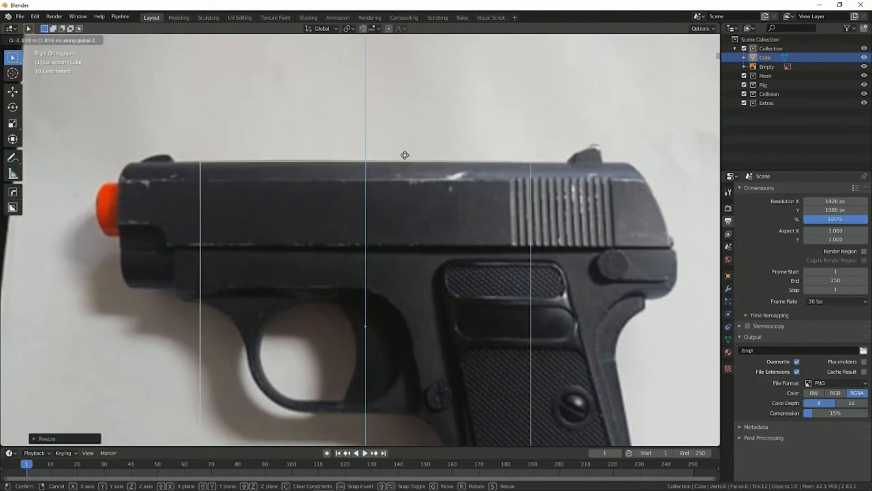
{"action": "left_click", "coordinate": [400, 162]}
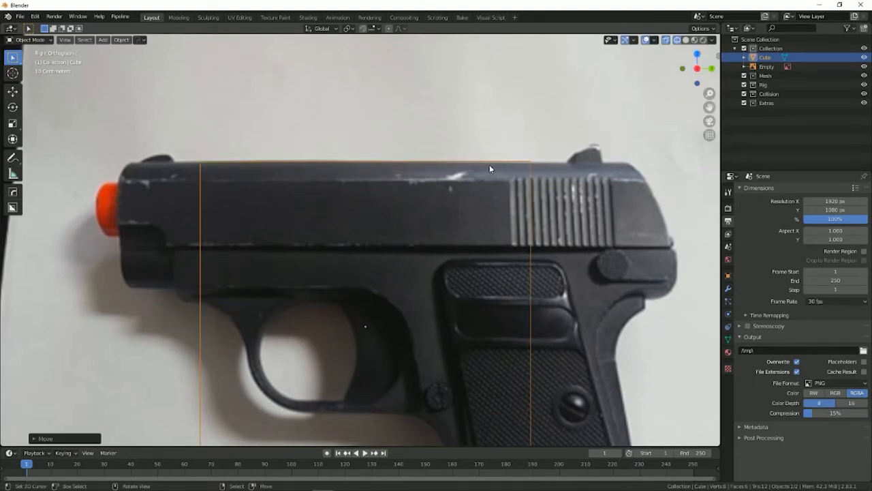
Step: Rotate the reference image about 0.03° to line the slide up with the guide cube's upper edge
{"action": "middle_click_drag", "start_coordinate": [517, 280], "coordinate": [510, 246], "text": "shift"}
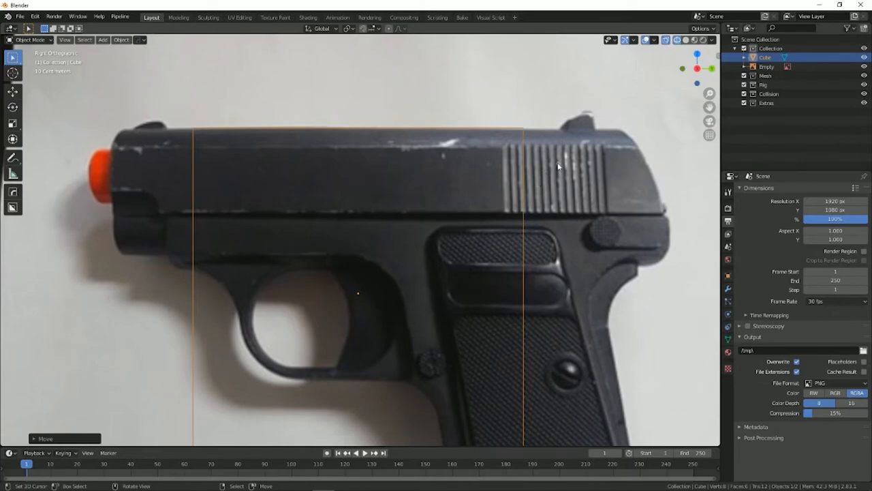
{"action": "left_click", "coordinate": [597, 149]}
{"action": "key", "text": "r"}
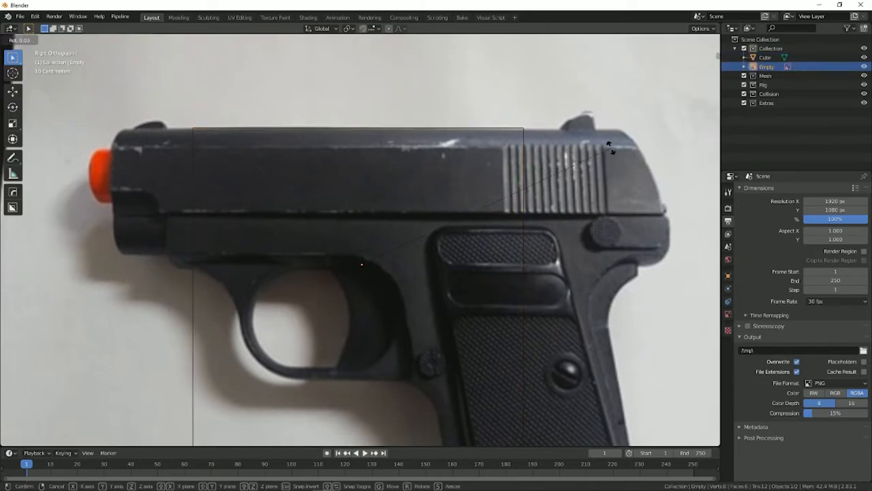
{"action": "left_click", "coordinate": [611, 147]}
Step: Delete the guide cube from the scene
{"action": "right_click", "coordinate": [525, 153]}
{"action": "key", "text": "Delete"}
{"action": "scroll", "coordinate": [526, 152], "scroll_direction": "down", "scroll_amount": 4}
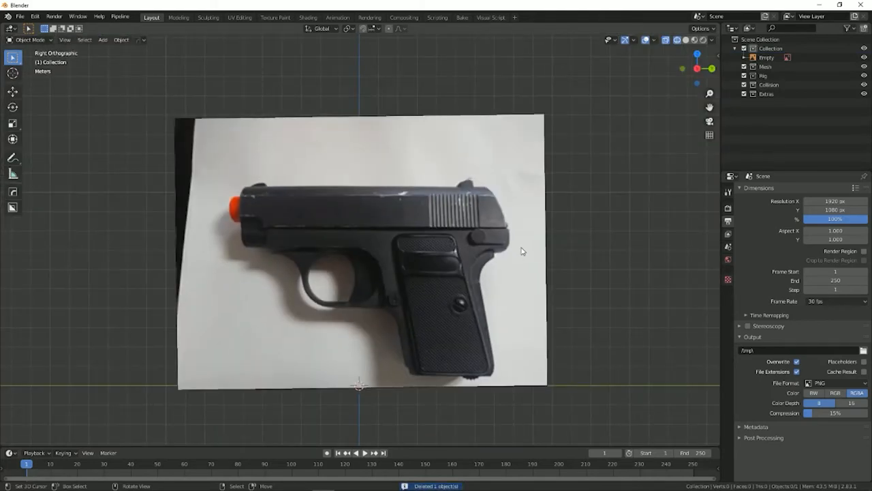
{"action": "scroll", "coordinate": [525, 242], "scroll_direction": "up", "scroll_amount": 2}
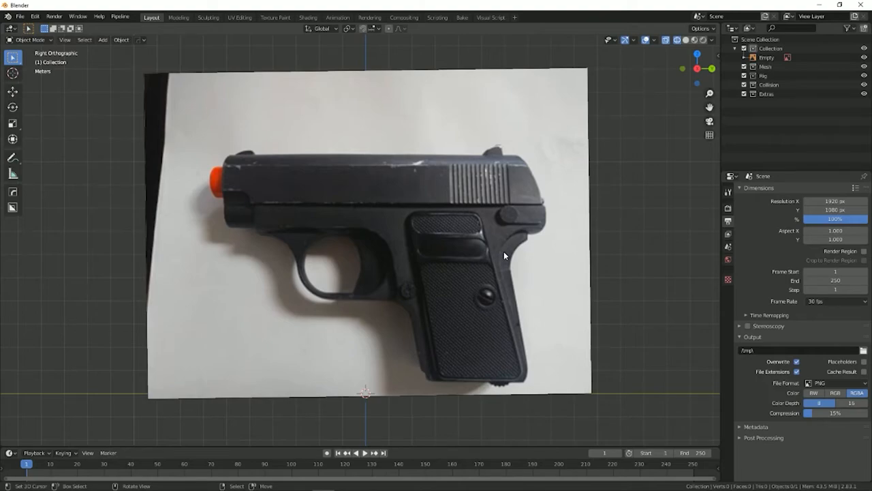
{"action": "scroll", "coordinate": [504, 251], "scroll_direction": "up", "scroll_amount": 5}
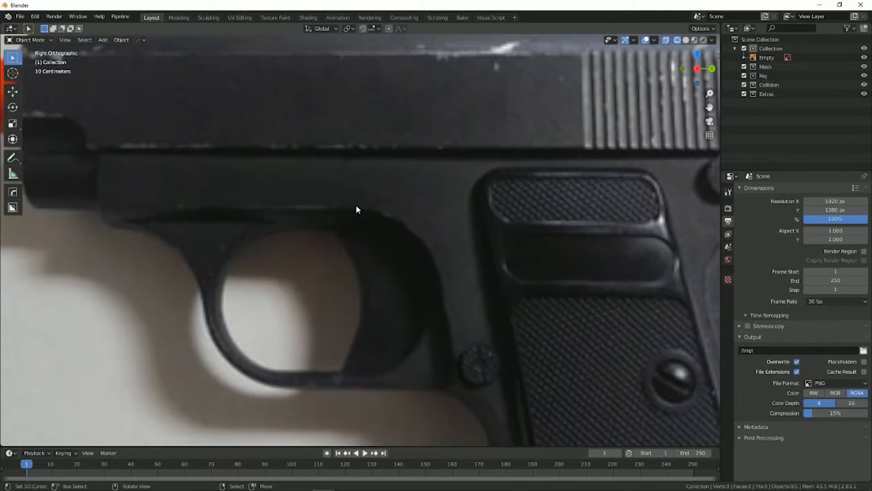
{"action": "scroll", "coordinate": [455, 345], "scroll_direction": "down", "scroll_amount": 7}
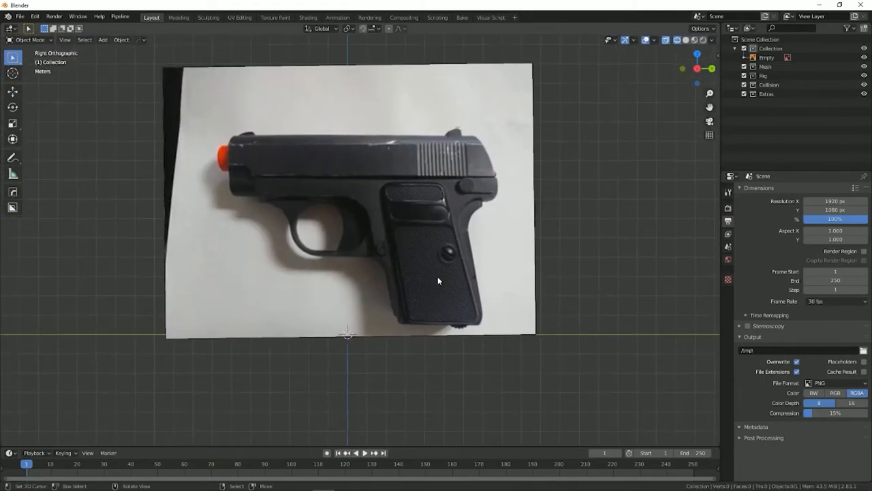
{"action": "scroll", "coordinate": [438, 276], "scroll_direction": "up", "scroll_amount": 2}
Step: Open the Curves To Mesh settings and check which collections it can operate on
{"action": "left_click", "coordinate": [766, 66]}
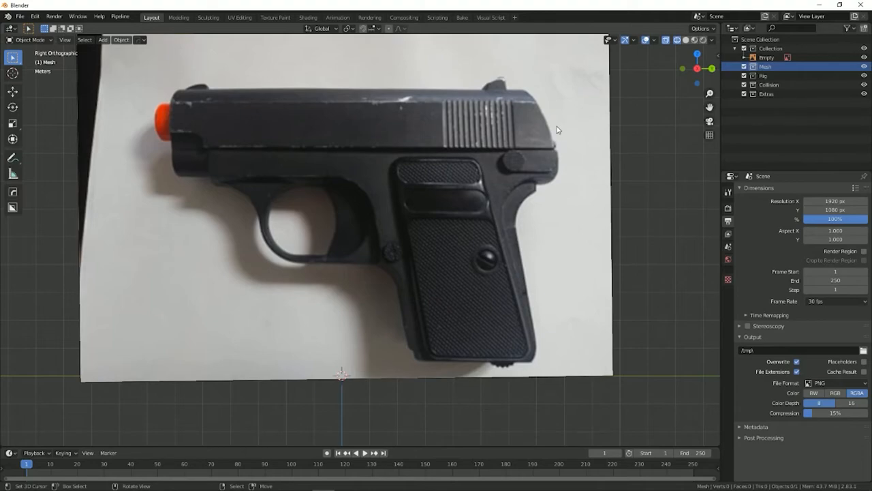
{"action": "key", "text": "n"}
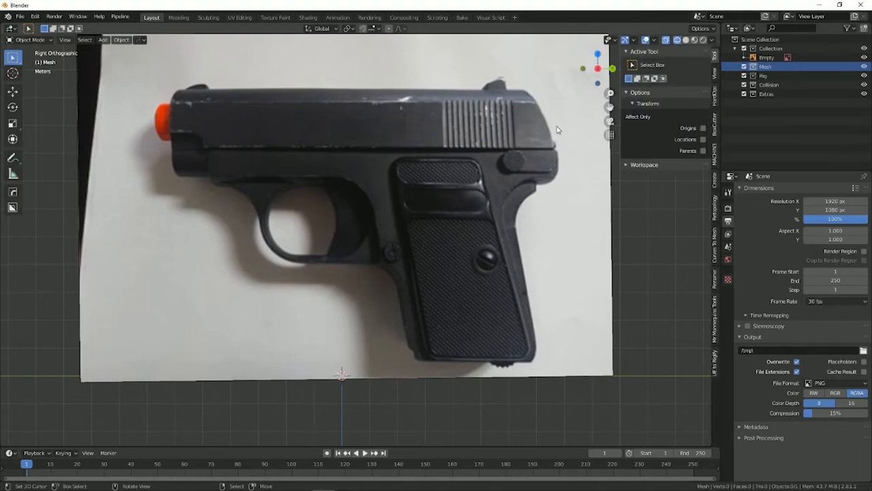
{"action": "left_click", "coordinate": [715, 239]}
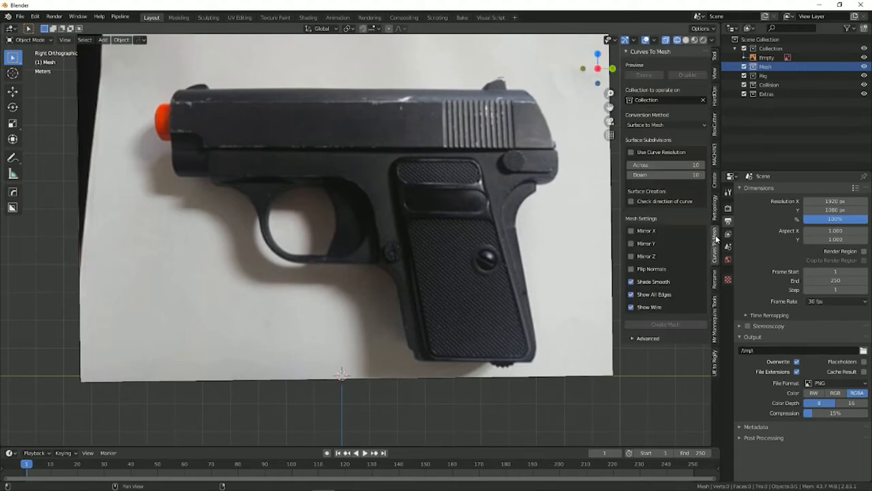
{"action": "left_click", "coordinate": [648, 100]}
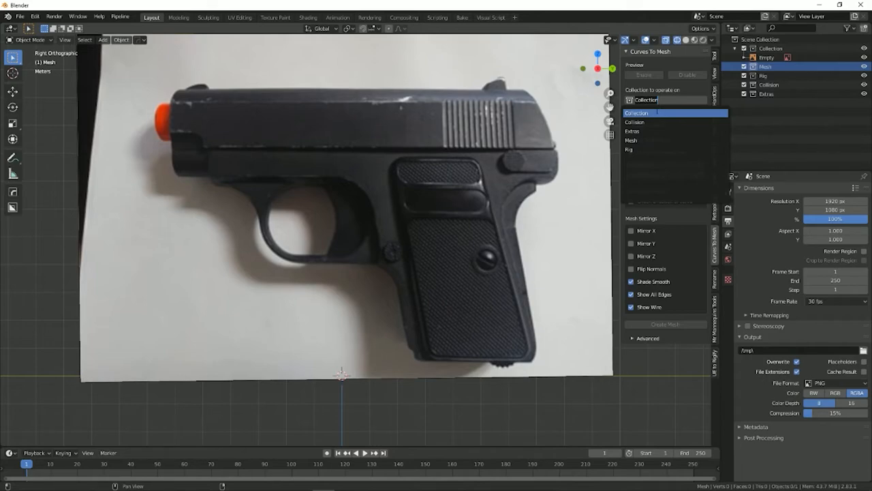
{"action": "key", "text": "Return"}
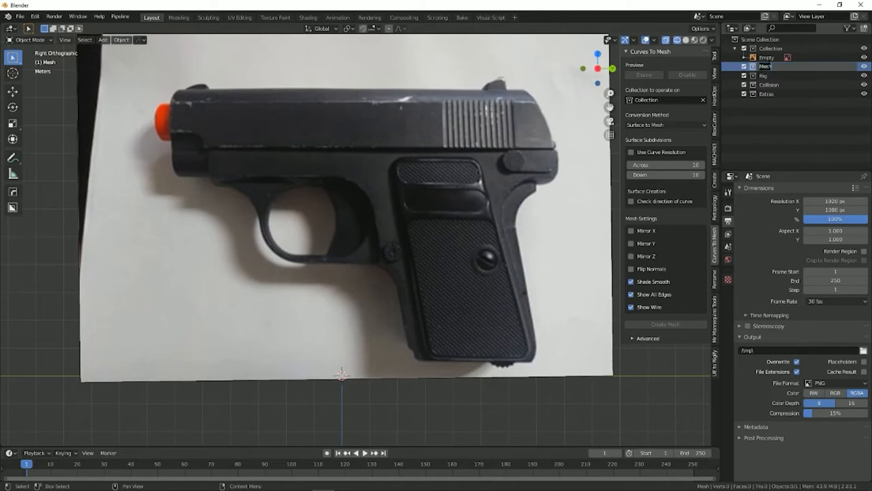
{"action": "key", "text": "Return"}
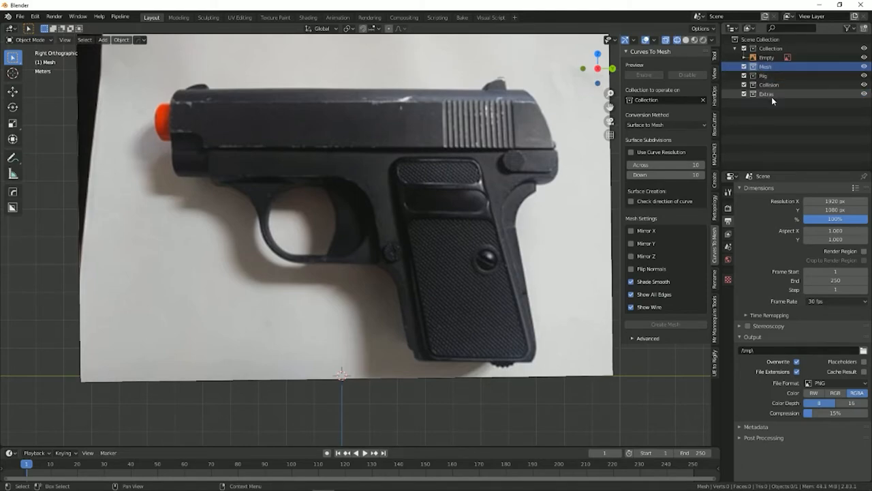
Step: Create a new collection in the scene and name it Curves
{"action": "right_click", "coordinate": [757, 44]}
{"action": "left_click", "coordinate": [758, 44]}
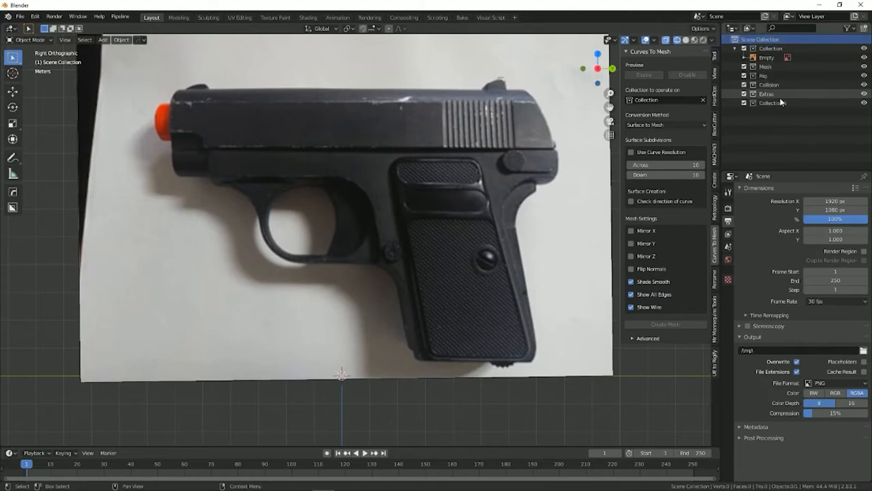
{"action": "double_click", "coordinate": [780, 102]}
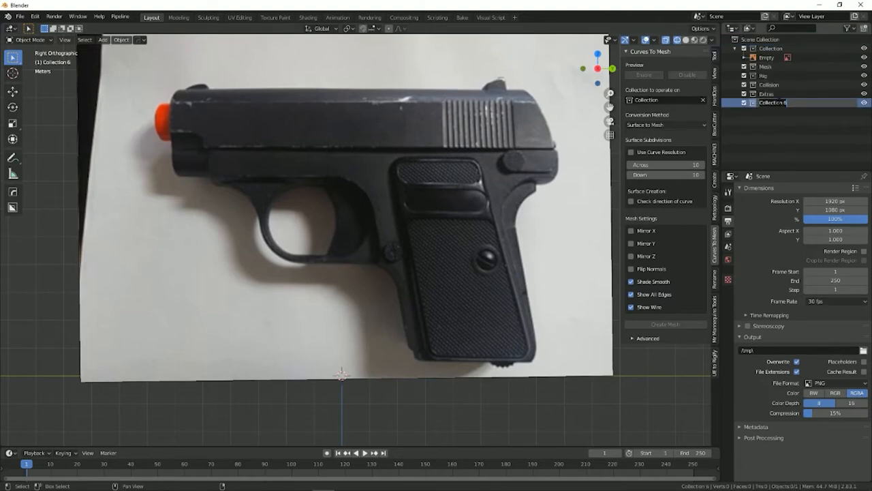
{"action": "key", "text": "BackSpace"}
{"action": "type", "text": "Curves"}
{"action": "key", "text": "Return"}
Step: Add a Bezier curve to the Curves collection
{"action": "scroll", "coordinate": [429, 155], "scroll_direction": "up", "scroll_amount": 2}
{"action": "key", "text": "shift+a"}
{"action": "mouse_move", "coordinate": [428, 155]}
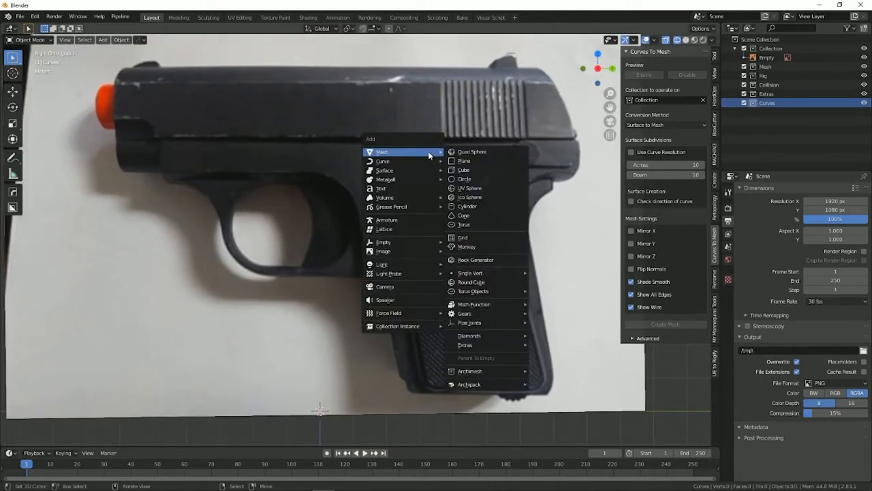
{"action": "left_click", "coordinate": [451, 162]}
{"action": "scroll", "coordinate": [448, 161], "scroll_direction": "down", "scroll_amount": 4}
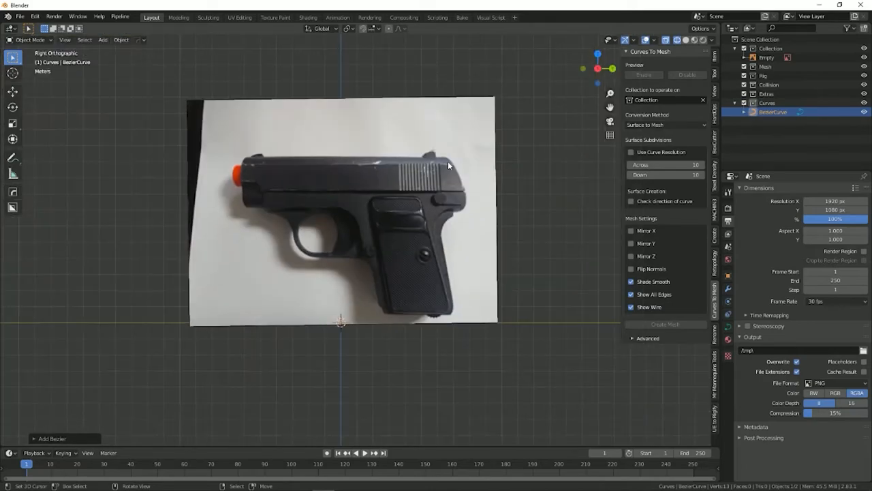
{"action": "middle_click_drag", "start_coordinate": [448, 165], "coordinate": [494, 207]}
{"action": "scroll", "coordinate": [400, 267], "scroll_direction": "up", "scroll_amount": 4}
{"action": "key", "text": "r"}
{"action": "key", "text": "x"}
{"action": "right_click", "coordinate": [314, 270]}
{"action": "middle_click_drag", "start_coordinate": [372, 341], "coordinate": [375, 317]}
Step: Rotate the Bezier curve 90° about Z to line it up with the side view
{"action": "key", "text": "r"}
{"action": "key", "text": "z"}
{"action": "key", "text": "x"}
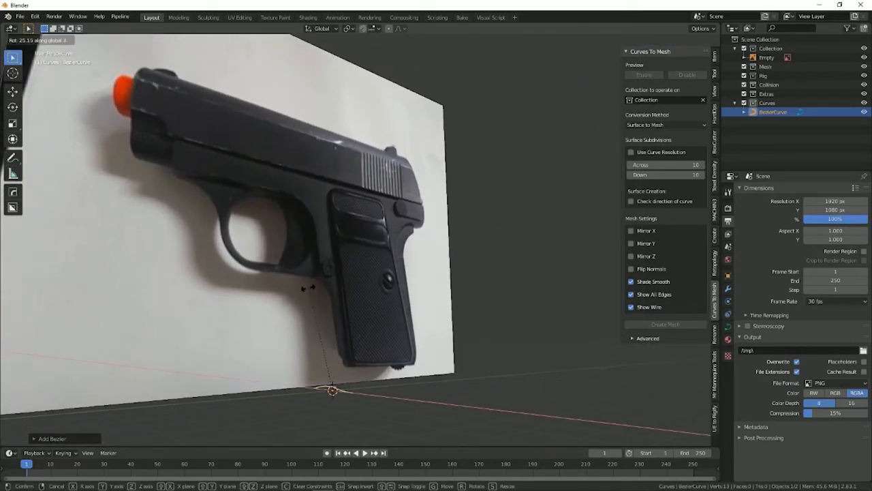
{"action": "left_click", "coordinate": [192, 377]}
{"action": "type", "text": "rz90"}
{"action": "key", "text": "Return"}
{"action": "key", "text": "KP_1"}
{"action": "key", "text": "KP_3"}
Step: Edit the curve, moving its front control point onto the frame below the slide and rotating its handles roughly horizontal
{"action": "key", "text": "Tab"}
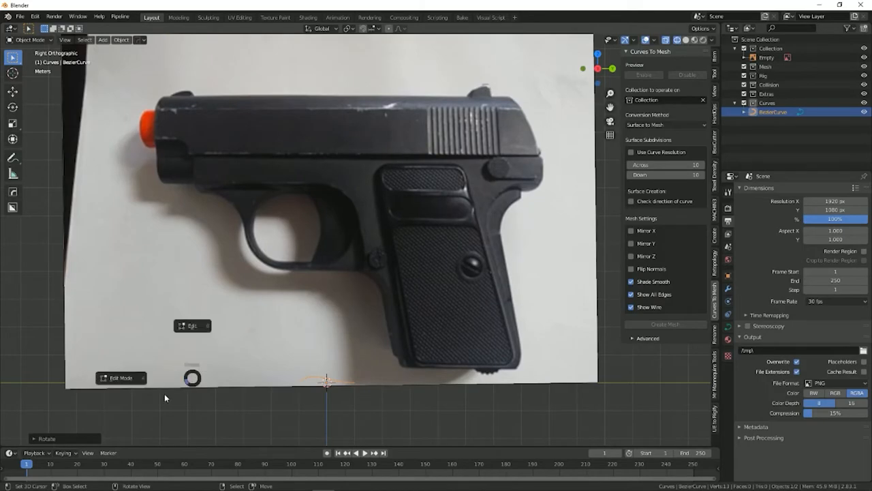
{"action": "left_click", "coordinate": [164, 394]}
{"action": "scroll", "coordinate": [288, 362], "scroll_direction": "up", "scroll_amount": 1}
{"action": "left_click", "coordinate": [290, 418]}
{"action": "middle_click_drag", "start_coordinate": [321, 388], "coordinate": [404, 388], "text": "shift"}
{"action": "key", "text": "g"}
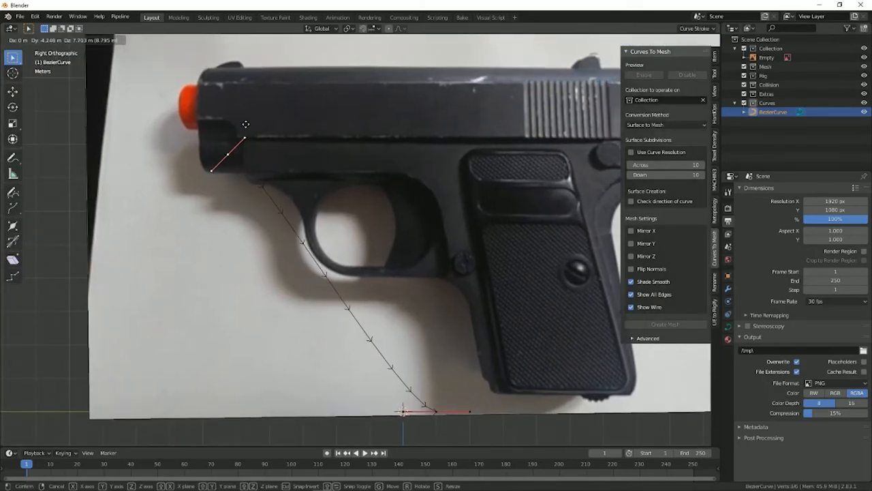
{"action": "left_click", "coordinate": [273, 132]}
{"action": "key", "text": "r"}
{"action": "left_click", "coordinate": [276, 167]}
Step: Switch the snapping target to Vertex for aligning the curve's handles
{"action": "scroll", "coordinate": [276, 168], "scroll_direction": "up", "scroll_amount": 4}
{"action": "middle_click_drag", "start_coordinate": [106, 79], "coordinate": [300, 188], "text": "shift"}
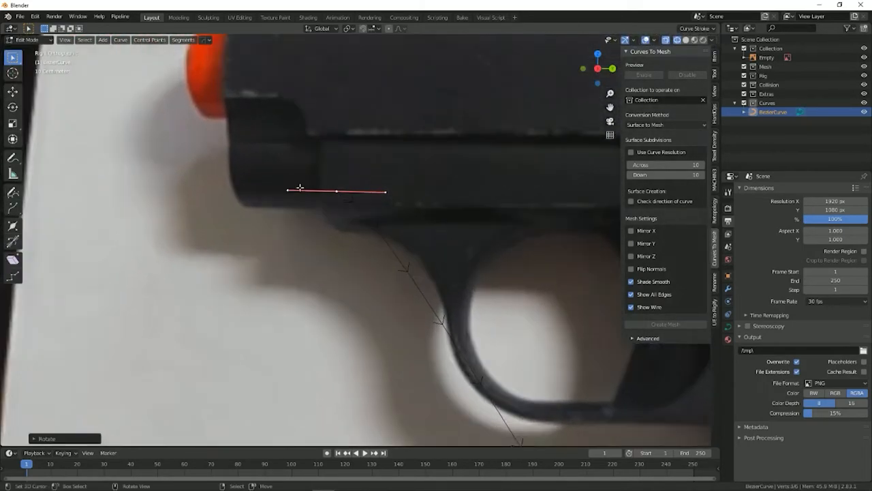
{"action": "scroll", "coordinate": [301, 187], "scroll_direction": "up", "scroll_amount": 1}
{"action": "key", "text": "g"}
{"action": "key", "text": "z"}
{"action": "right_click", "coordinate": [346, 184]}
{"action": "key", "text": "ctrl+shift+Tab"}
{"action": "left_click", "coordinate": [332, 198]}
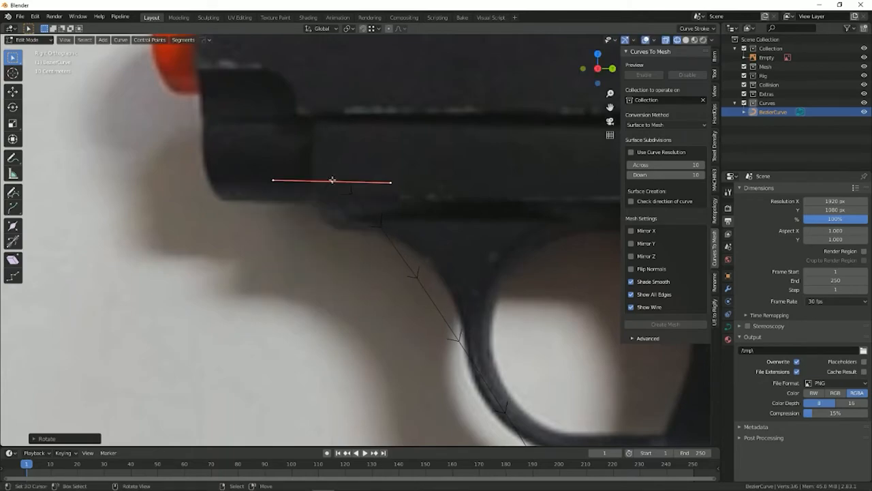
Step: Level the front control point's handles along Z and place the point on the frame's lower edge ahead of the trigger guard
{"action": "key", "text": "g"}
{"action": "key", "text": "z"}
{"action": "left_click", "coordinate": [332, 182]}
{"action": "key", "text": "g"}
{"action": "key", "text": "z"}
{"action": "key", "text": "g"}
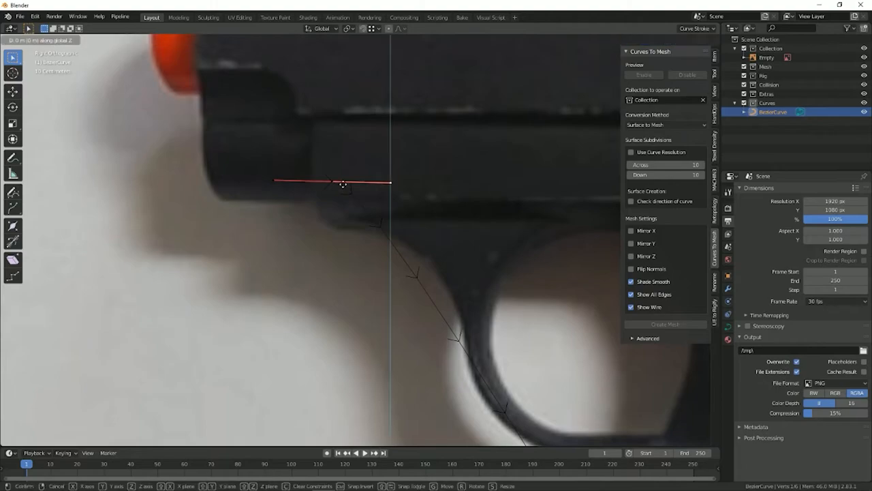
{"action": "left_click", "coordinate": [338, 182]}
{"action": "key", "text": "g"}
{"action": "left_click", "coordinate": [343, 182]}
{"action": "left_click", "coordinate": [331, 182]}
{"action": "key", "text": "g"}
{"action": "left_click", "coordinate": [341, 202]}
Step: Move the curve's end point to the rear corner of the trigger guard and rotate its handles about 89° to vertical
{"action": "scroll", "coordinate": [341, 203], "scroll_direction": "down", "scroll_amount": 6}
{"action": "middle_click_drag", "start_coordinate": [426, 238], "coordinate": [319, 143], "text": "shift"}
{"action": "right_click", "coordinate": [405, 331]}
{"action": "key", "text": "g"}
{"action": "left_click", "coordinate": [421, 199]}
{"action": "scroll", "coordinate": [422, 197], "scroll_direction": "up", "scroll_amount": 1}
{"action": "middle_click_drag", "start_coordinate": [444, 198], "coordinate": [375, 302]}
{"action": "key", "text": "KP_1"}
{"action": "key", "text": "KP_3"}
{"action": "scroll", "coordinate": [481, 223], "scroll_direction": "up", "scroll_amount": 5}
{"action": "key", "text": "g"}
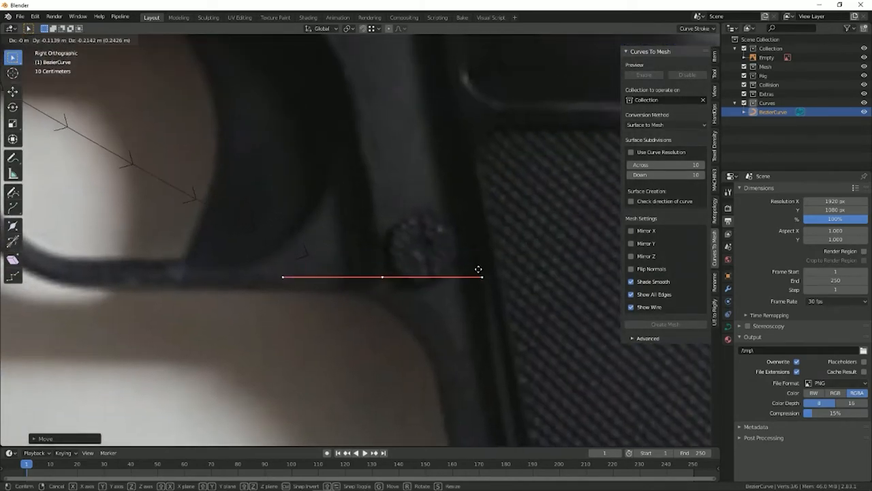
{"action": "key", "text": "r"}
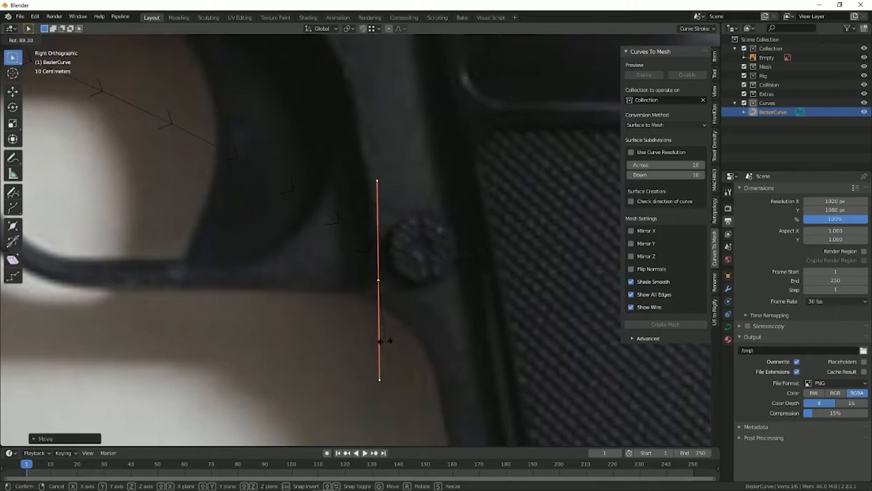
{"action": "left_click", "coordinate": [385, 341]}
Step: Extend the end point's upper handle up into the frame above the trigger opening, tilting it along the opening's rear edge
{"action": "scroll", "coordinate": [373, 218], "scroll_direction": "down", "scroll_amount": 4}
{"action": "middle_click_drag", "start_coordinate": [372, 211], "coordinate": [434, 296], "text": "shift"}
{"action": "right_click", "coordinate": [433, 296]}
{"action": "key", "text": "g"}
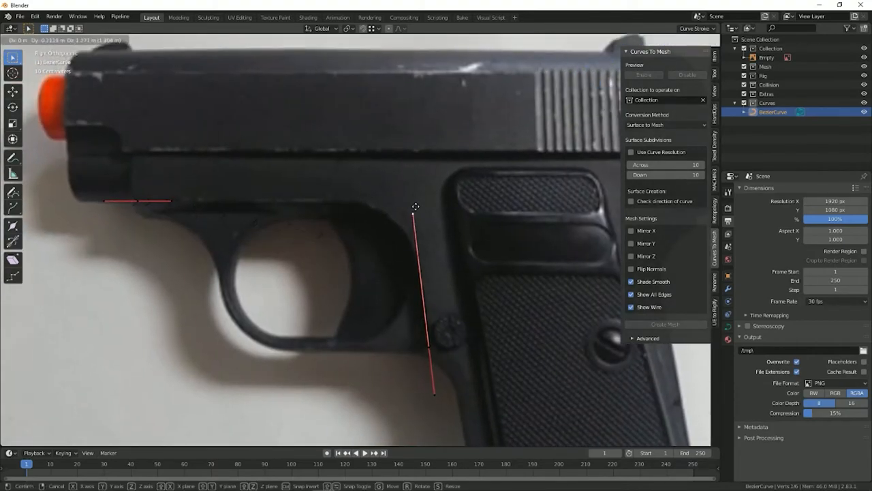
{"action": "left_click", "coordinate": [419, 179]}
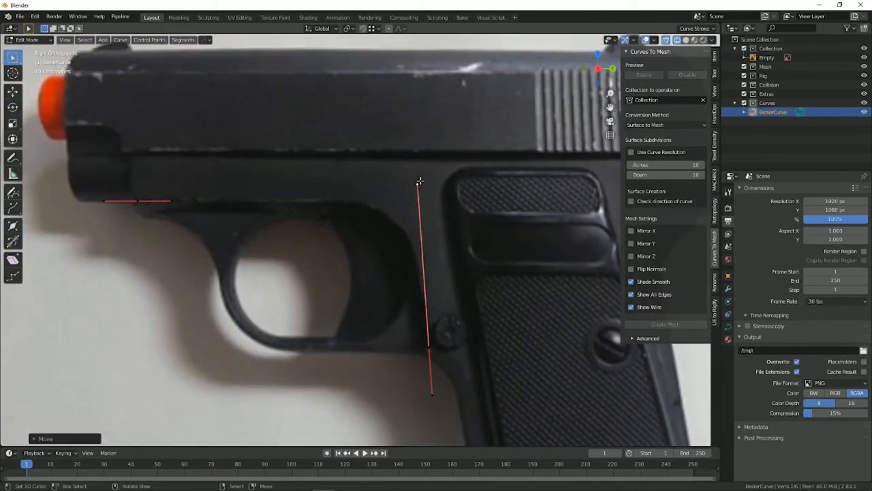
Step: Extend the front point's rear handle along Y to the back of the trigger opening
{"action": "scroll", "coordinate": [419, 179], "scroll_direction": "up", "scroll_amount": 2}
{"action": "right_click", "coordinate": [127, 189]}
{"action": "key", "text": "g"}
{"action": "key", "text": "y"}
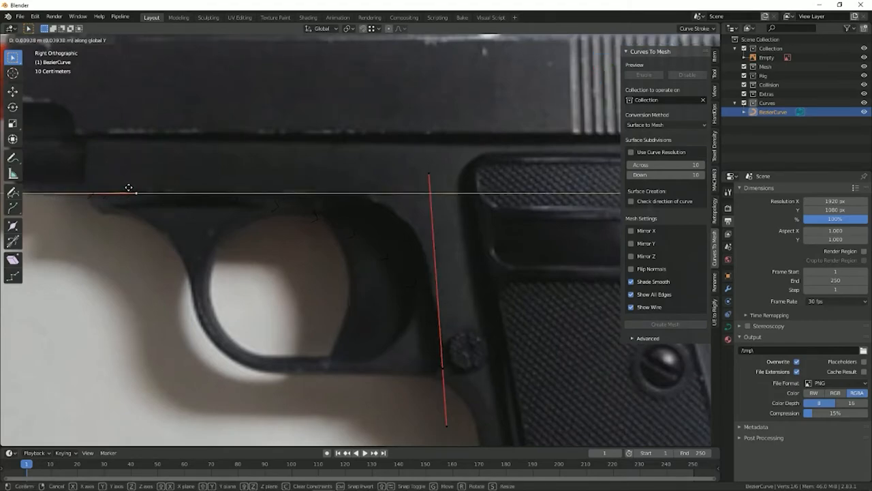
{"action": "left_click", "coordinate": [385, 189]}
Step: Fine-tune the upper handle along Z and the horizontal handle along Y so the curve follows the trigger opening's rounded corner
{"action": "right_click", "coordinate": [428, 176]}
{"action": "key", "text": "g"}
{"action": "key", "text": "z"}
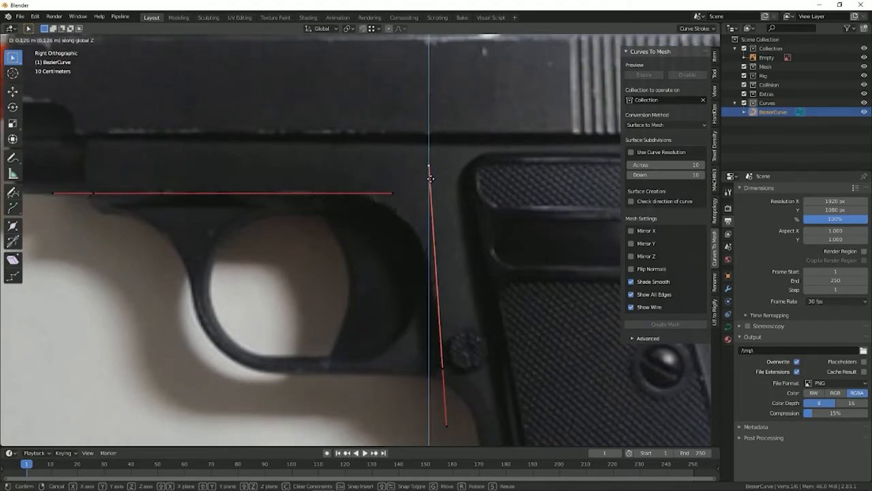
{"action": "left_click", "coordinate": [430, 183]}
{"action": "right_click", "coordinate": [382, 193]}
{"action": "key", "text": "g"}
{"action": "key", "text": "y"}
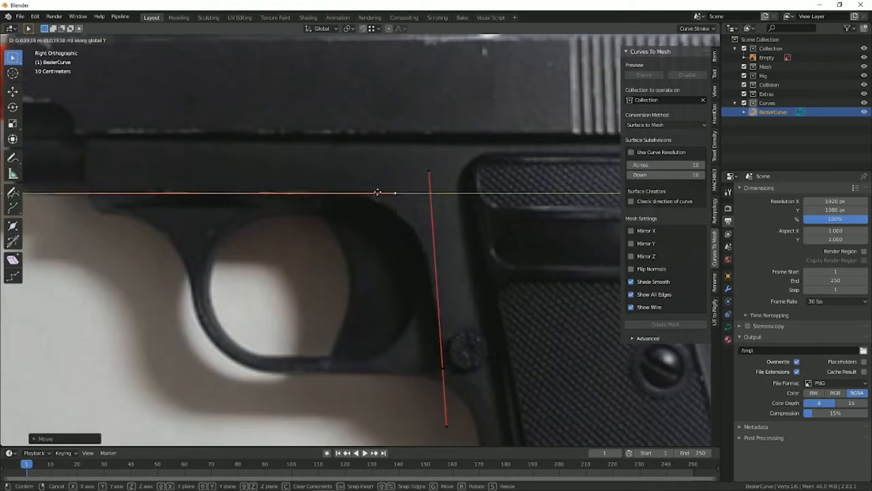
{"action": "left_click", "coordinate": [383, 192]}
Step: Leave curve editing and examine how closely the curve follows the frame around the trigger opening
{"action": "scroll", "coordinate": [454, 244], "scroll_direction": "down", "scroll_amount": 3}
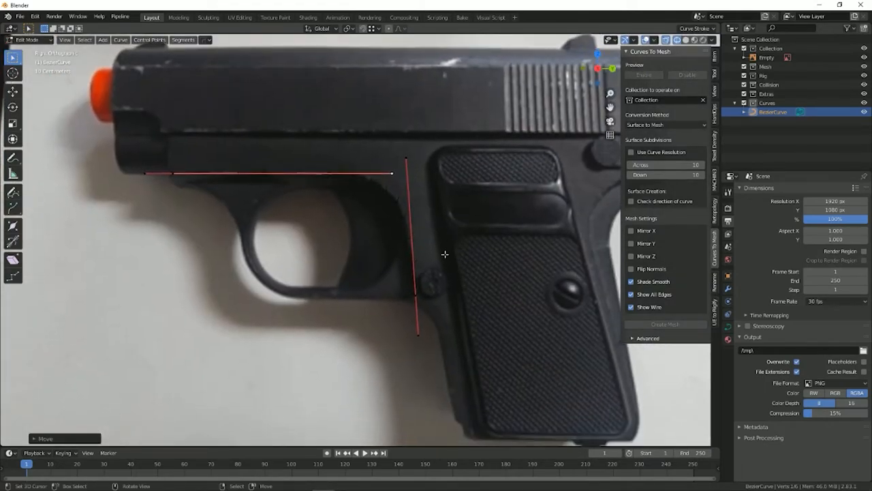
{"action": "scroll", "coordinate": [442, 258], "scroll_direction": "up", "scroll_amount": 2}
{"action": "right_click", "coordinate": [435, 296]}
{"action": "scroll", "coordinate": [424, 246], "scroll_direction": "down", "scroll_amount": 1}
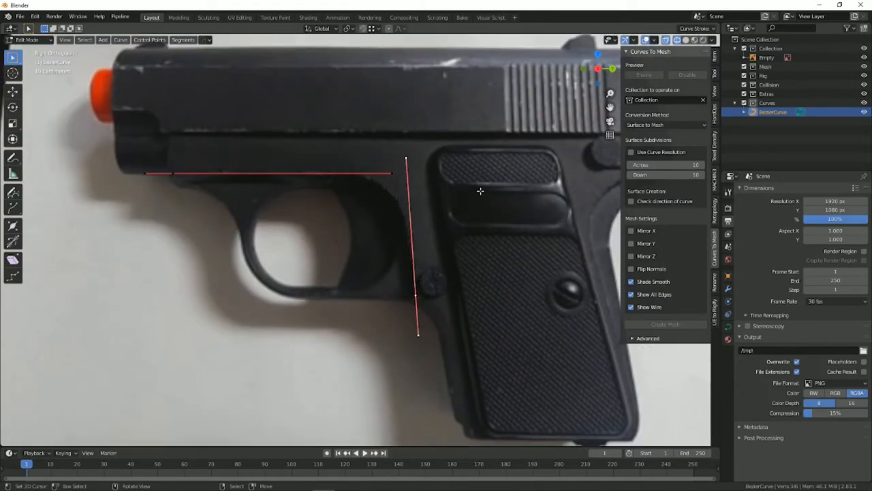
{"action": "scroll", "coordinate": [439, 197], "scroll_direction": "up", "scroll_amount": 2}
{"action": "scroll", "coordinate": [429, 218], "scroll_direction": "down", "scroll_amount": 4}
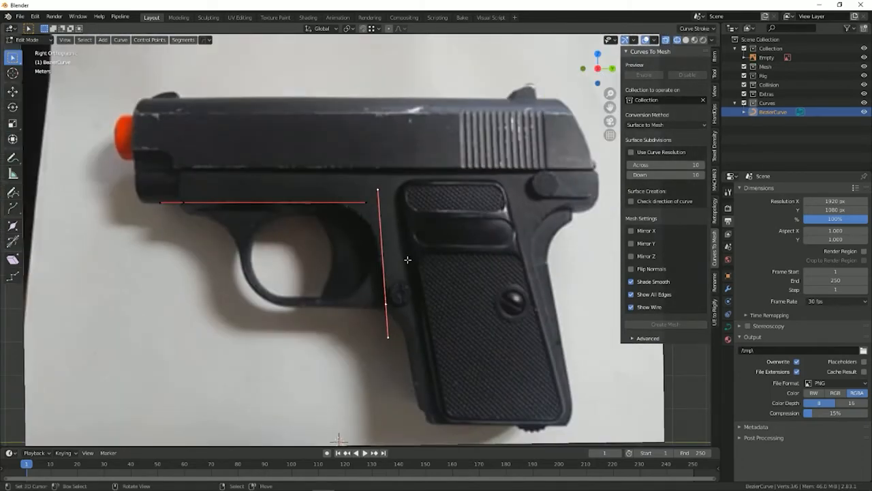
{"action": "scroll", "coordinate": [409, 252], "scroll_direction": "up", "scroll_amount": 3}
{"action": "scroll", "coordinate": [426, 218], "scroll_direction": "up", "scroll_amount": 2}
{"action": "key", "text": "Tab"}
{"action": "scroll", "coordinate": [409, 146], "scroll_direction": "down", "scroll_amount": 3}
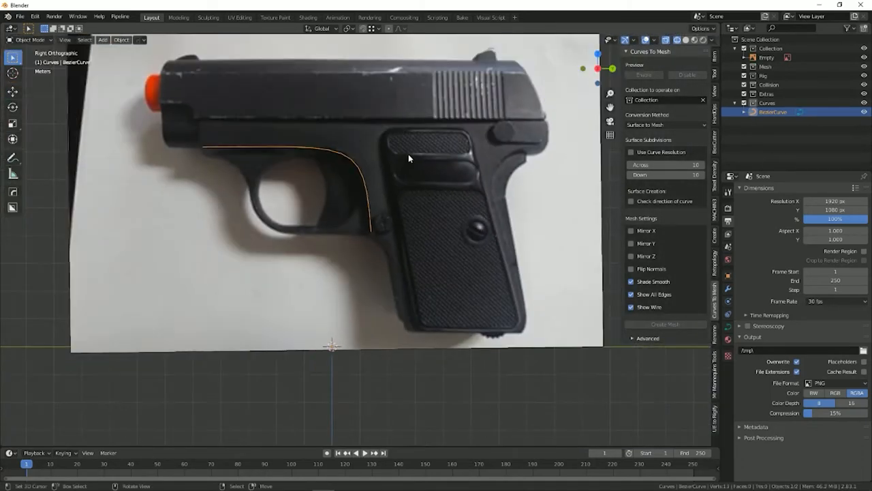
{"action": "scroll", "coordinate": [408, 154], "scroll_direction": "up", "scroll_amount": 3}
{"action": "scroll", "coordinate": [397, 165], "scroll_direction": "down", "scroll_amount": 2}
{"action": "scroll", "coordinate": [402, 187], "scroll_direction": "up", "scroll_amount": 4}
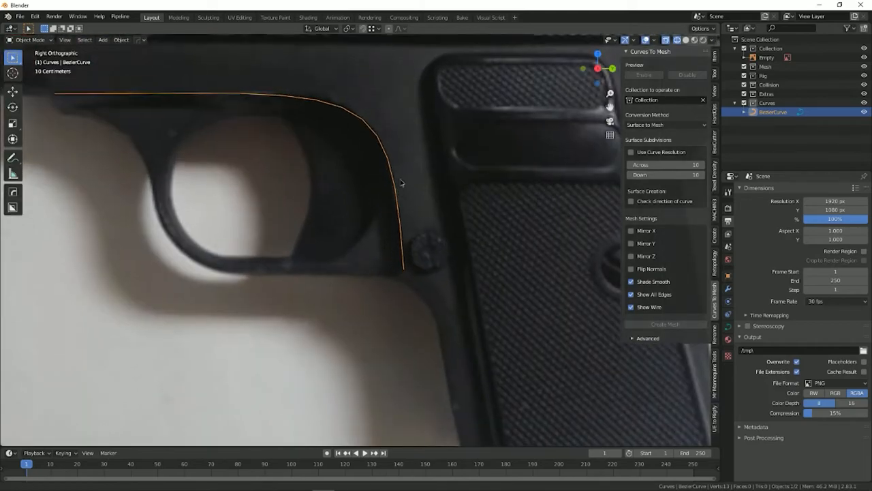
Step: Duplicate the curve over the grip and move the copy's start point to the rear corner of the trigger guard
{"action": "scroll", "coordinate": [399, 174], "scroll_direction": "down", "scroll_amount": 2}
{"action": "key", "text": "shift+d"}
{"action": "left_click", "coordinate": [572, 295]}
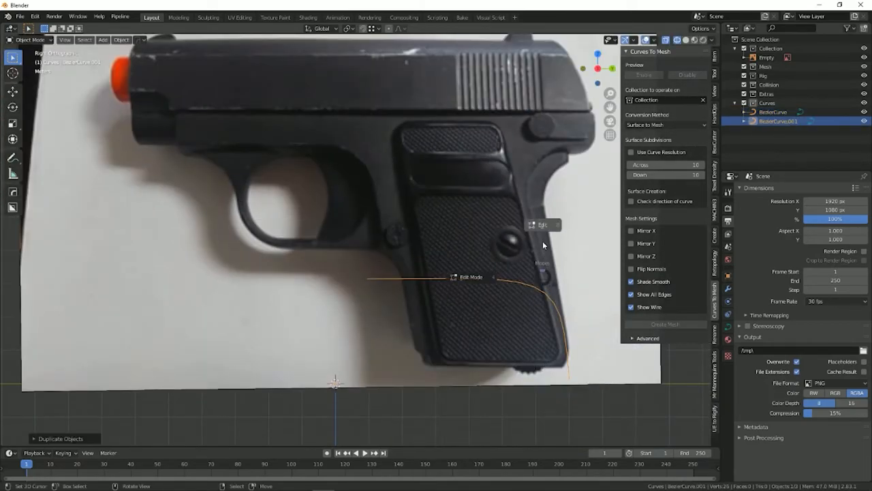
{"action": "key", "text": "Tab"}
{"action": "scroll", "coordinate": [366, 303], "scroll_direction": "up", "scroll_amount": 6}
{"action": "key", "text": "g"}
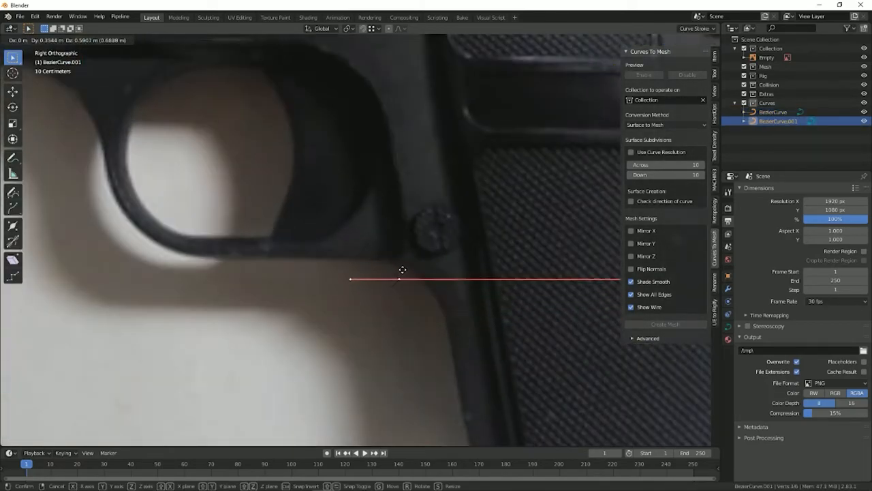
{"action": "left_click", "coordinate": [403, 254]}
Step: Shorten the copy's start-point handle so it ends at the front of the grip
{"action": "scroll", "coordinate": [422, 253], "scroll_direction": "down", "scroll_amount": 3}
{"action": "middle_click_drag", "start_coordinate": [579, 242], "coordinate": [553, 241], "text": "shift"}
{"action": "key", "text": "g"}
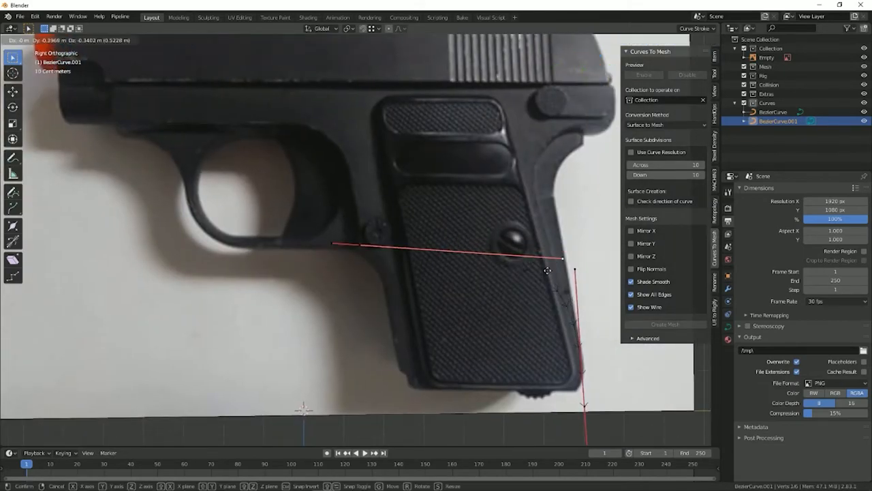
{"action": "left_click", "coordinate": [396, 259]}
Step: Move the copy's end point to the grip's lower front corner and scale its handles to about 0.46
{"action": "right_click", "coordinate": [590, 392]}
{"action": "key", "text": "g"}
{"action": "left_click", "coordinate": [388, 353]}
{"action": "key", "text": "s"}
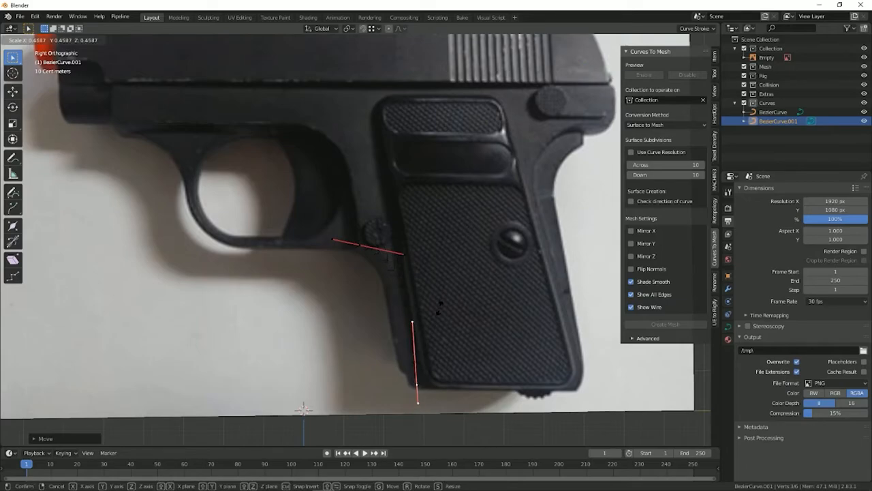
{"action": "left_click", "coordinate": [439, 305]}
{"action": "scroll", "coordinate": [433, 312], "scroll_direction": "up", "scroll_amount": 5}
{"action": "key", "text": "g"}
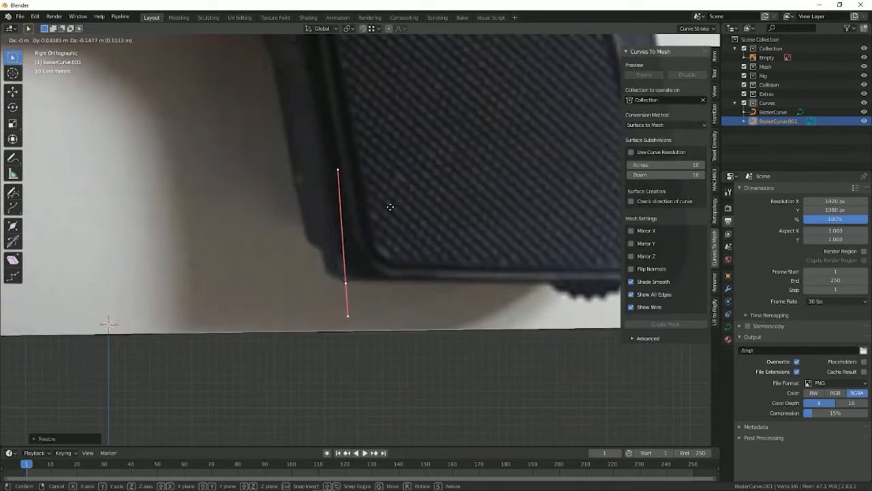
{"action": "left_click", "coordinate": [355, 175]}
Step: Adjust the end point's upper handle along the grip's front edge, finish editing and deselect the curve
{"action": "scroll", "coordinate": [371, 232], "scroll_direction": "down", "scroll_amount": 3}
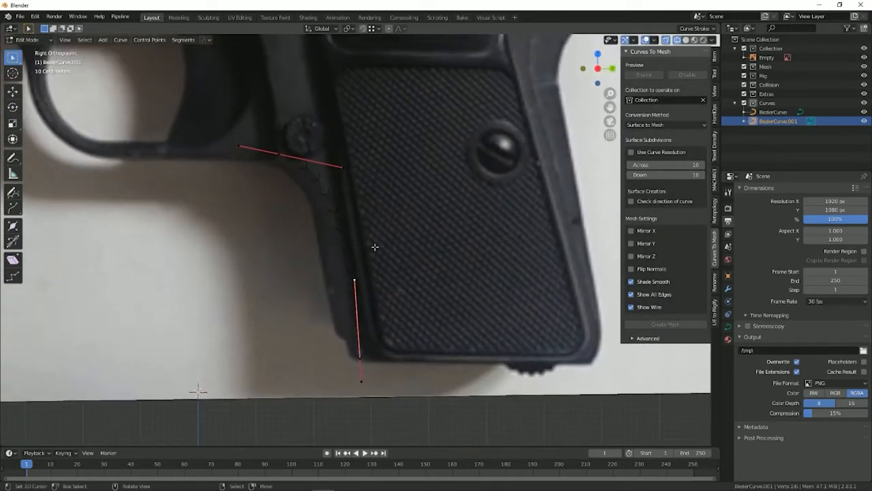
{"action": "key", "text": "g"}
{"action": "left_click", "coordinate": [374, 241]}
{"action": "scroll", "coordinate": [382, 235], "scroll_direction": "up", "scroll_amount": 4}
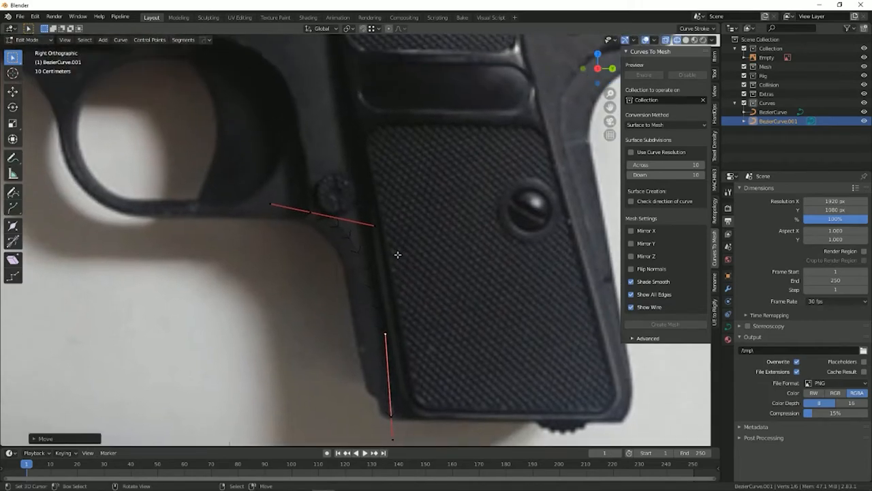
{"action": "scroll", "coordinate": [374, 209], "scroll_direction": "down", "scroll_amount": 3}
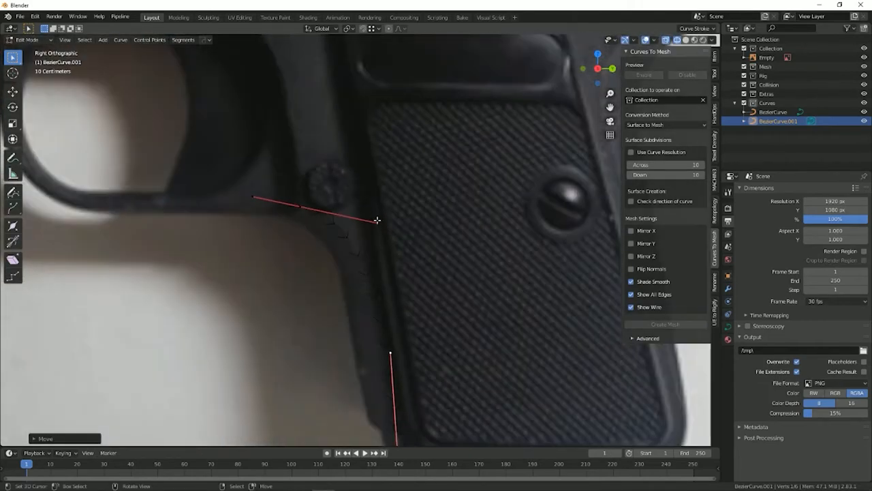
{"action": "scroll", "coordinate": [376, 222], "scroll_direction": "up", "scroll_amount": 1}
{"action": "key", "text": "Tab"}
{"action": "scroll", "coordinate": [386, 192], "scroll_direction": "down", "scroll_amount": 3}
{"action": "key", "text": "alt+a"}
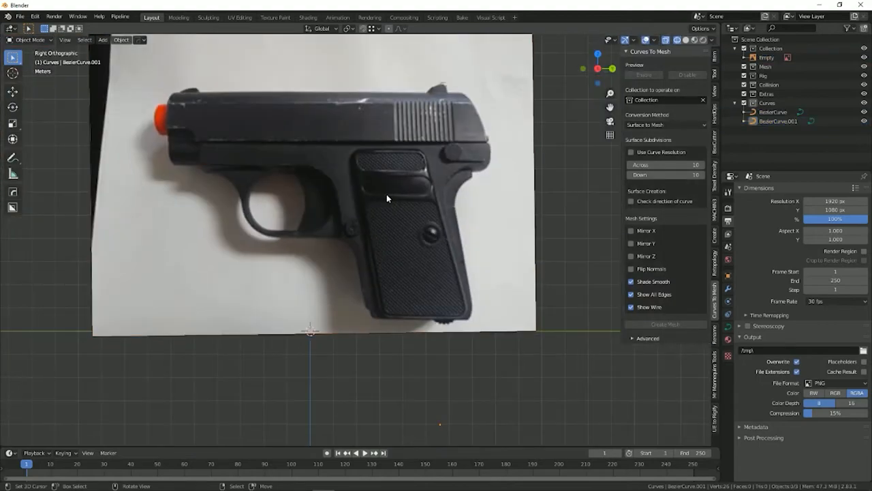
Step: Move the third curve's upper control point up along the grip's rear edge and rotate its handles to follow that edge
{"action": "scroll", "coordinate": [388, 198], "scroll_direction": "up", "scroll_amount": 2}
{"action": "scroll", "coordinate": [389, 202], "scroll_direction": "down", "scroll_amount": 3}
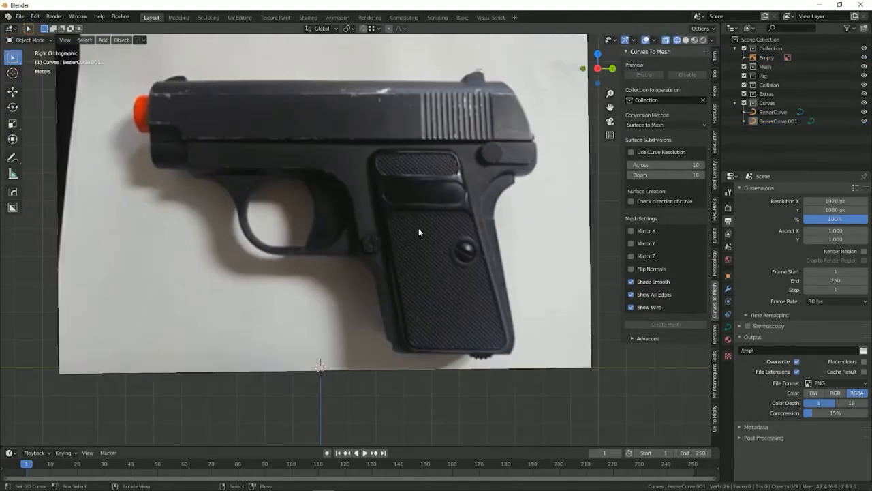
{"action": "scroll", "coordinate": [441, 233], "scroll_direction": "up", "scroll_amount": 1}
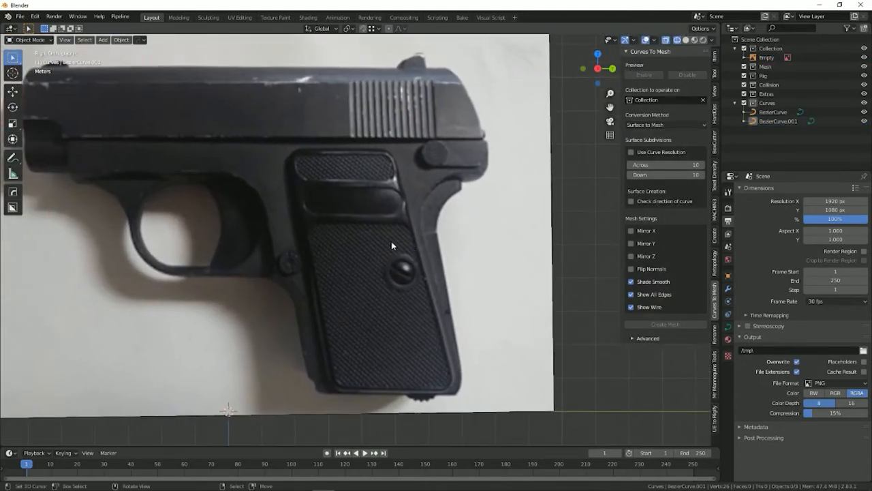
{"action": "scroll", "coordinate": [387, 237], "scroll_direction": "up", "scroll_amount": 1}
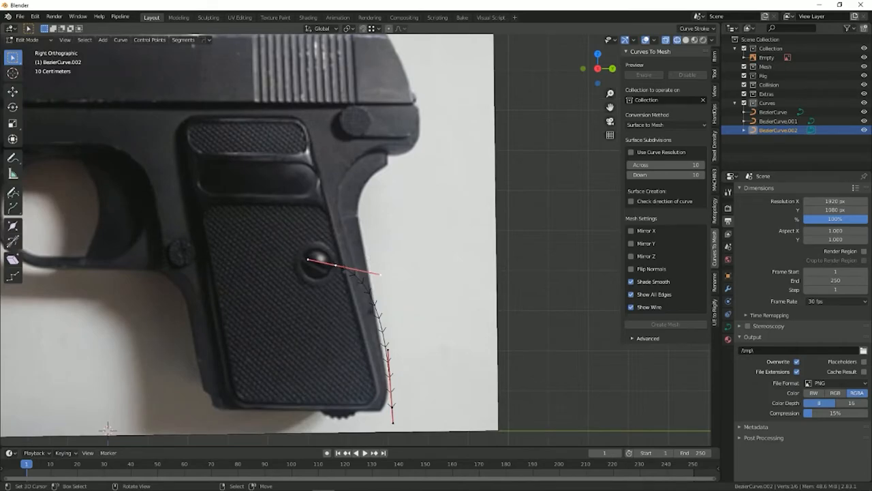
{"action": "key", "text": "r"}
{"action": "left_click", "coordinate": [376, 284]}
{"action": "key", "text": "g"}
{"action": "left_click", "coordinate": [386, 250]}
{"action": "scroll", "coordinate": [386, 250], "scroll_direction": "up", "scroll_amount": 3}
{"action": "key", "text": "g"}
{"action": "left_click", "coordinate": [402, 260]}
{"action": "key", "text": "r"}
{"action": "left_click", "coordinate": [402, 263]}
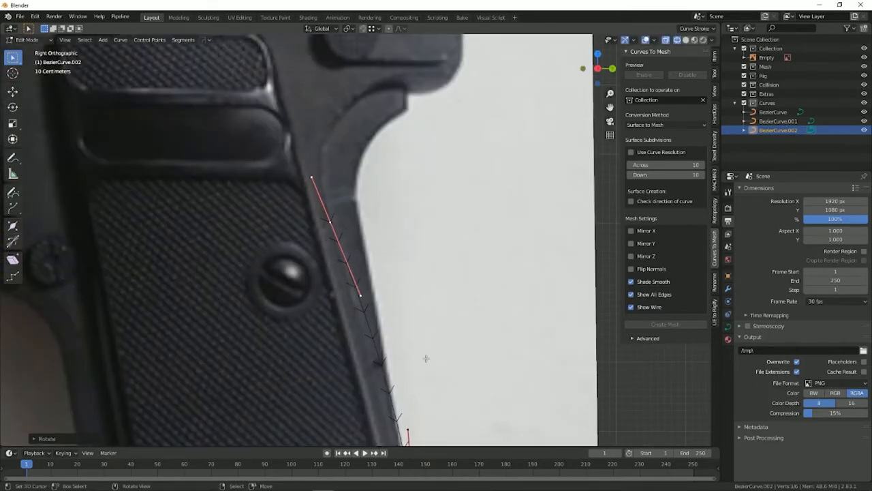
Step: Move the third curve's lower end handle outward at the grip's lower rear corner to round the curve there
{"action": "middle_click_drag", "start_coordinate": [427, 358], "coordinate": [384, 108], "text": "shift"}
{"action": "key", "text": "g"}
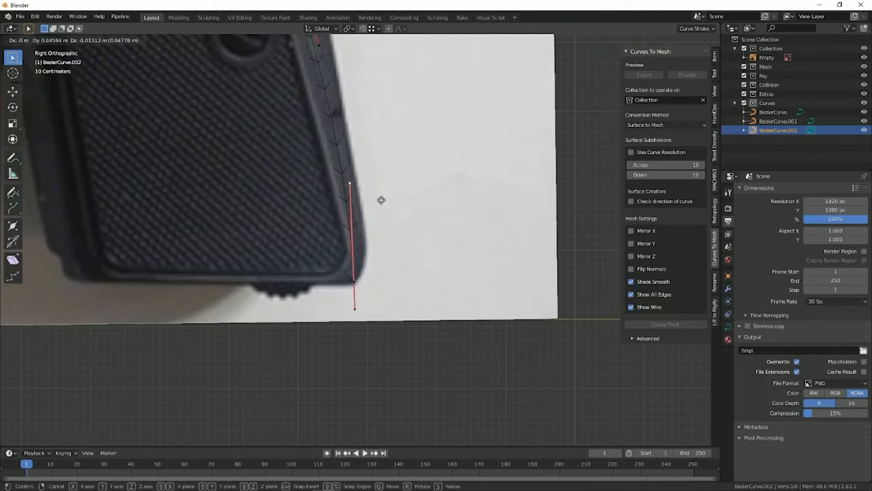
{"action": "left_click", "coordinate": [426, 241]}
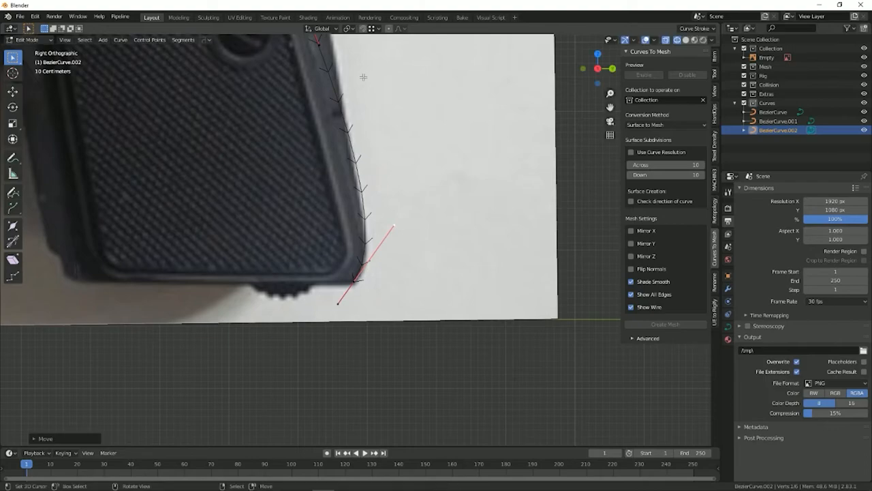
Step: Adjust the upper control point's lower handle, extending it down along the grip's rear edge
{"action": "middle_click_drag", "start_coordinate": [350, 49], "coordinate": [376, 161], "text": "shift"}
{"action": "key", "text": "g"}
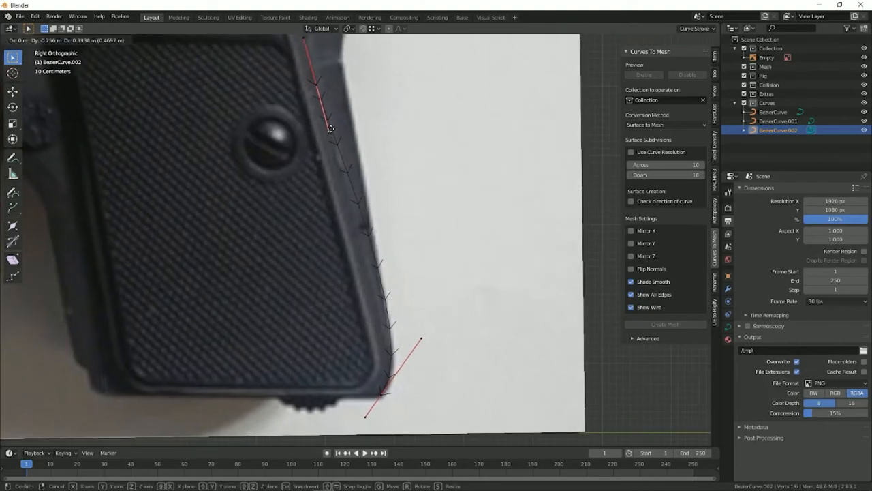
{"action": "left_click", "coordinate": [331, 128]}
{"action": "middle_click_drag", "start_coordinate": [345, 162], "coordinate": [361, 171], "text": "shift"}
{"action": "key", "text": "g"}
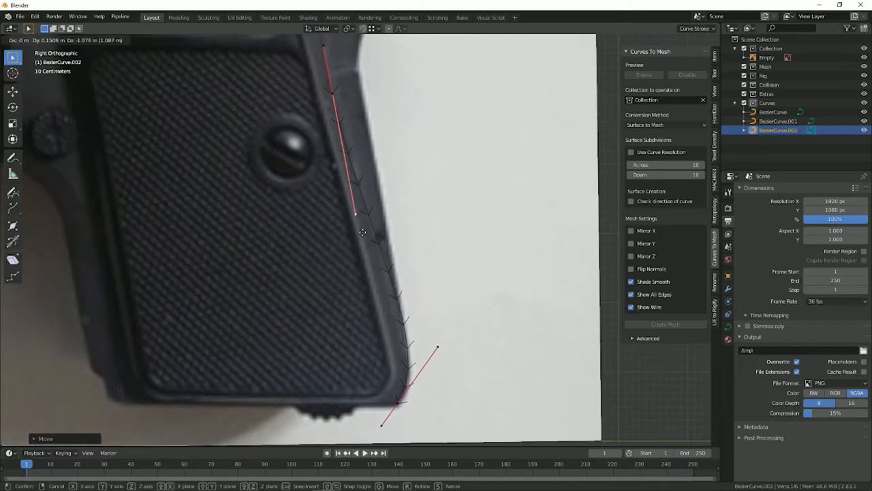
{"action": "left_click", "coordinate": [363, 233]}
{"action": "middle_click_drag", "start_coordinate": [342, 70], "coordinate": [383, 175], "text": "shift"}
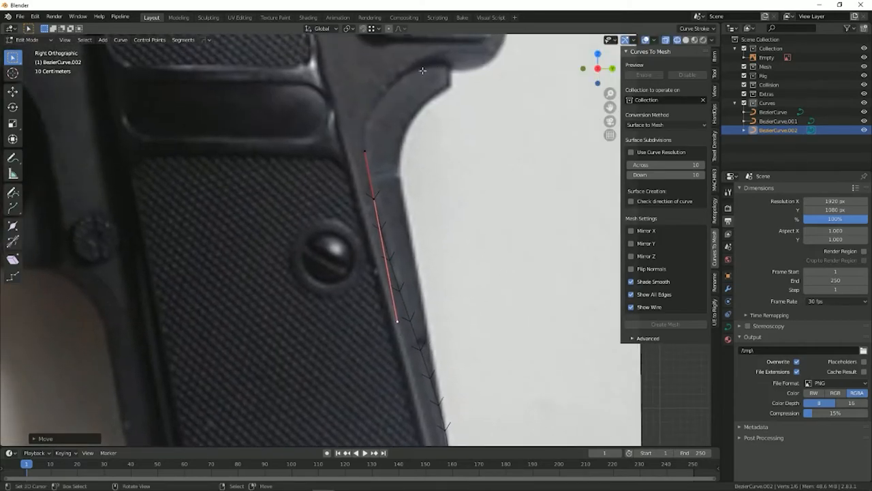
Step: Refine the lower end point's outer handle slightly inward and down at the grip's rear corner
{"action": "left_click_drag", "start_coordinate": [409, 324], "coordinate": [410, 324]}
{"action": "scroll", "coordinate": [361, 124], "scroll_direction": "up", "scroll_amount": 2}
{"action": "middle_click_drag", "start_coordinate": [409, 323], "coordinate": [357, 203], "text": "shift"}
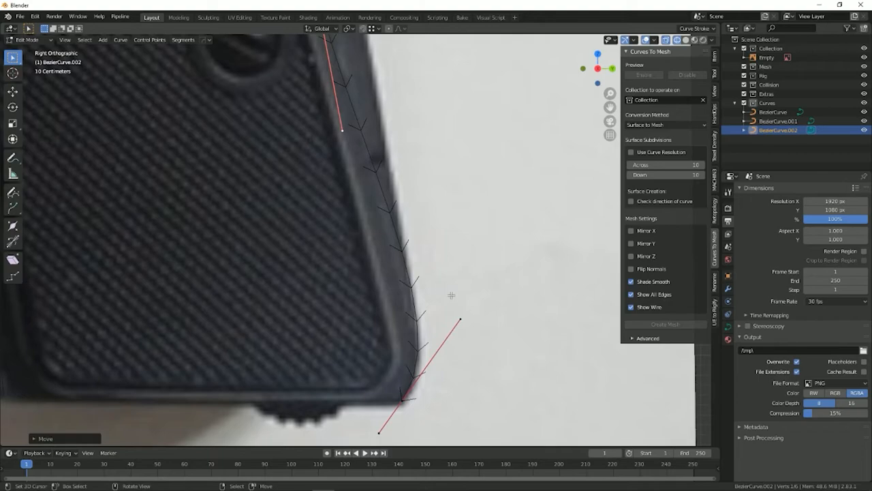
{"action": "key", "text": "g"}
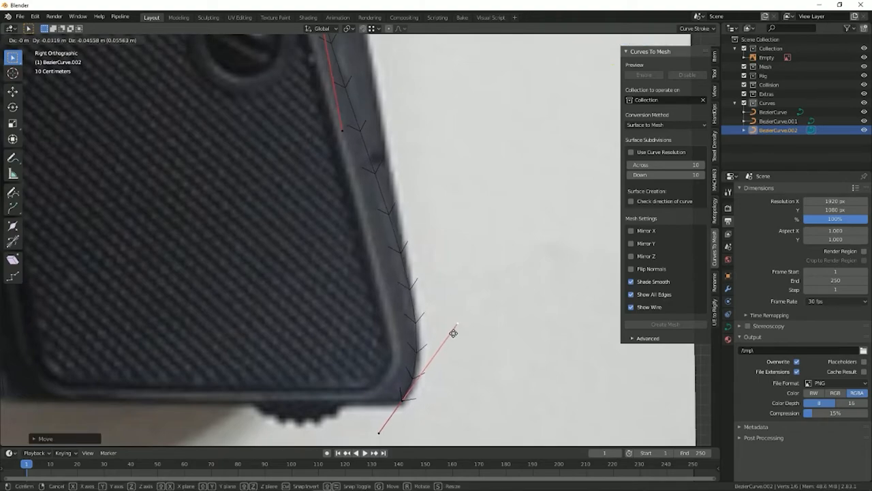
{"action": "left_click", "coordinate": [454, 333]}
Step: Extrude a new point from the upper control point to the tang below the slide and rotate its handles
{"action": "scroll", "coordinate": [448, 237], "scroll_direction": "down", "scroll_amount": 3}
{"action": "middle_click_drag", "start_coordinate": [436, 223], "coordinate": [471, 342], "text": "shift"}
{"action": "left_click", "coordinate": [371, 193]}
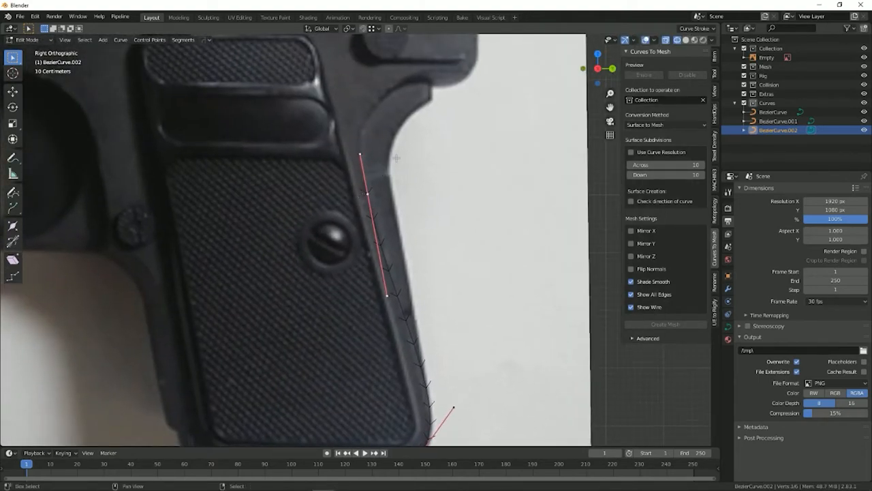
{"action": "middle_click_drag", "start_coordinate": [398, 155], "coordinate": [380, 289], "text": "shift"}
{"action": "key", "text": "e"}
{"action": "left_click", "coordinate": [447, 194]}
{"action": "key", "text": "r"}
{"action": "left_click", "coordinate": [461, 247]}
Step: Move the new point to the frame's rear underside, level its handles and extend the forward handle toward the grip
{"action": "key", "text": "g"}
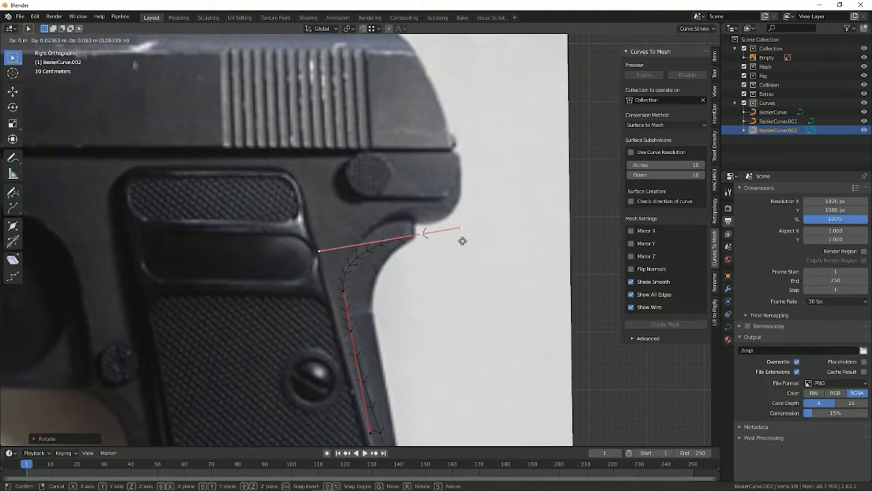
{"action": "left_click", "coordinate": [480, 218]}
{"action": "key", "text": "r"}
{"action": "left_click", "coordinate": [480, 229]}
{"action": "key", "text": "g"}
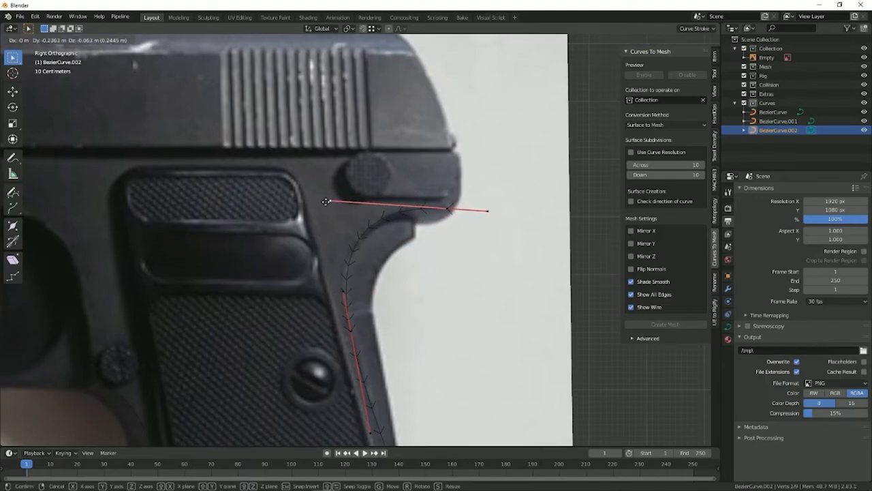
{"action": "left_click", "coordinate": [319, 203]}
Step: Extrude another point up to the frame's rear edge just below the slide
{"action": "middle_click_drag", "start_coordinate": [415, 180], "coordinate": [346, 236], "text": "shift"}
{"action": "scroll", "coordinate": [346, 237], "scroll_direction": "up", "scroll_amount": 3}
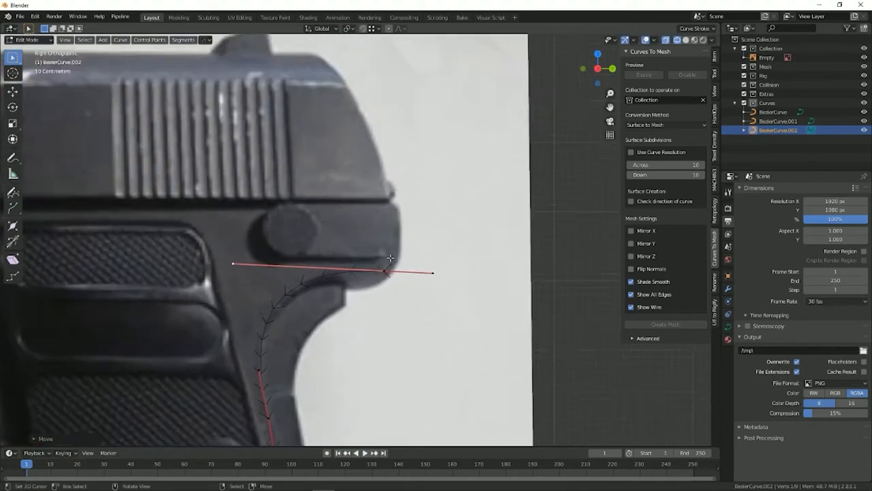
{"action": "right_click", "coordinate": [399, 285]}
{"action": "key", "text": "e"}
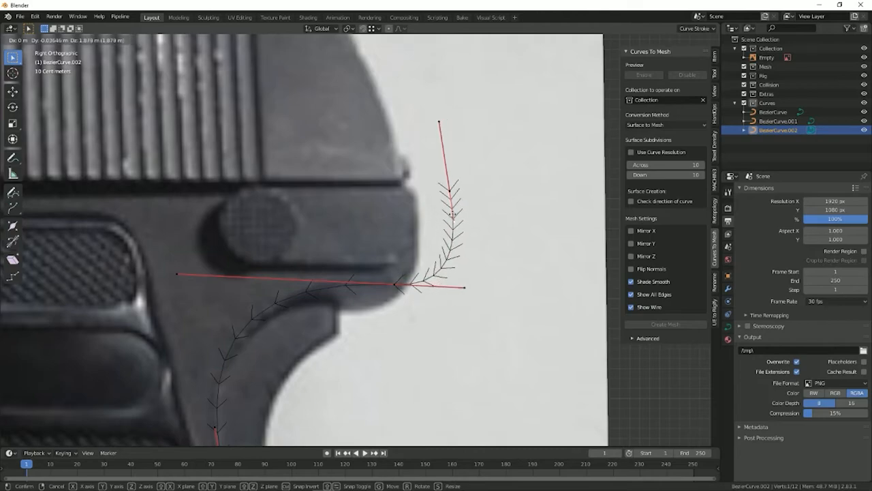
{"action": "left_click", "coordinate": [413, 195]}
Step: Shorten the previous point's rear handle to follow the rounded frame end, and finish editing the curve
{"action": "left_click_drag", "start_coordinate": [469, 287], "coordinate": [428, 261]}
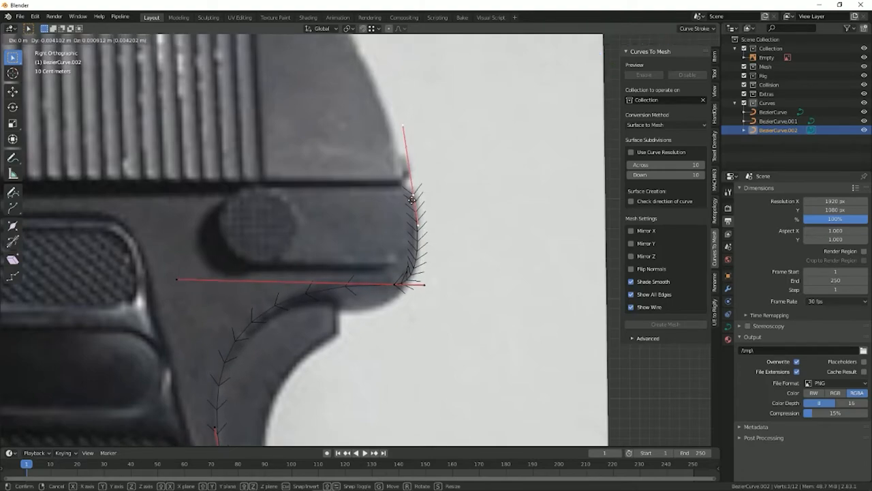
{"action": "key", "text": "ctrl+Tab"}
{"action": "left_click", "coordinate": [415, 174]}
Step: Show the outliner's selectability toggle, make the reference image's collection unselectable, and select all three curves
{"action": "scroll", "coordinate": [412, 184], "scroll_direction": "down", "scroll_amount": 6}
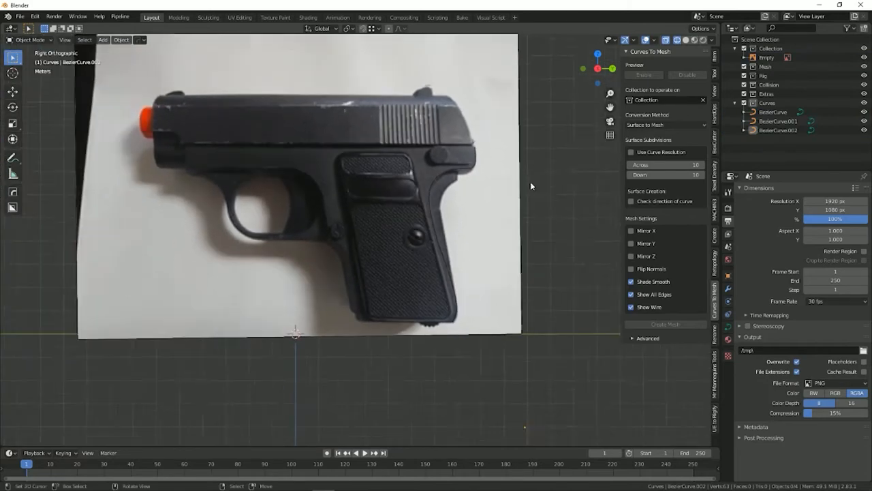
{"action": "middle_click_drag", "start_coordinate": [530, 181], "coordinate": [412, 247]}
{"action": "scroll", "coordinate": [397, 220], "scroll_direction": "up", "scroll_amount": 2}
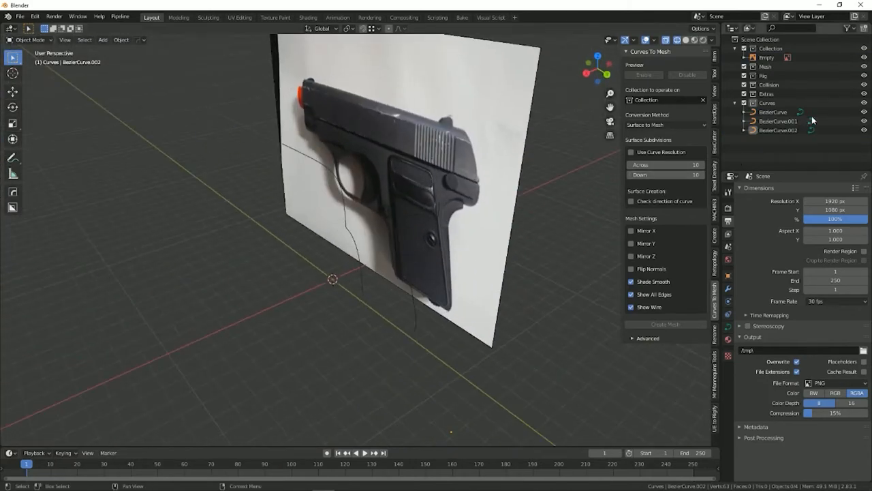
{"action": "left_click", "coordinate": [847, 28]}
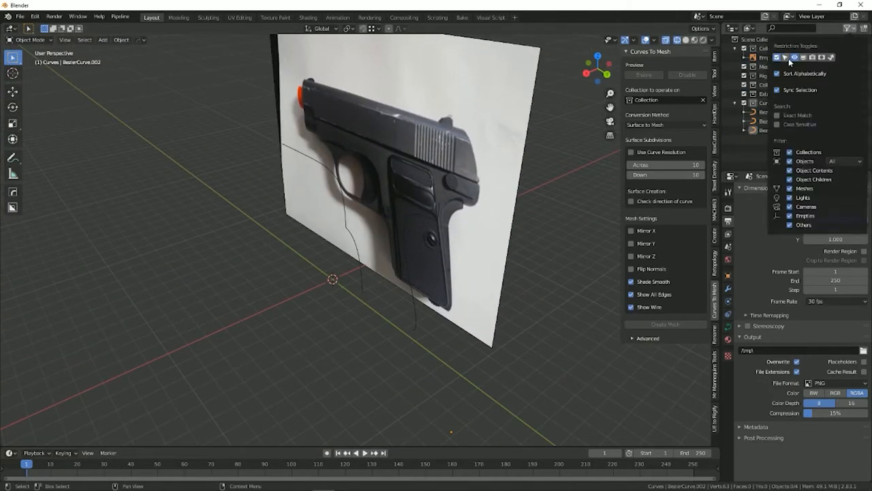
{"action": "middle_click_drag", "start_coordinate": [390, 255], "coordinate": [419, 261]}
{"action": "key", "text": "a"}
{"action": "key", "text": "n"}
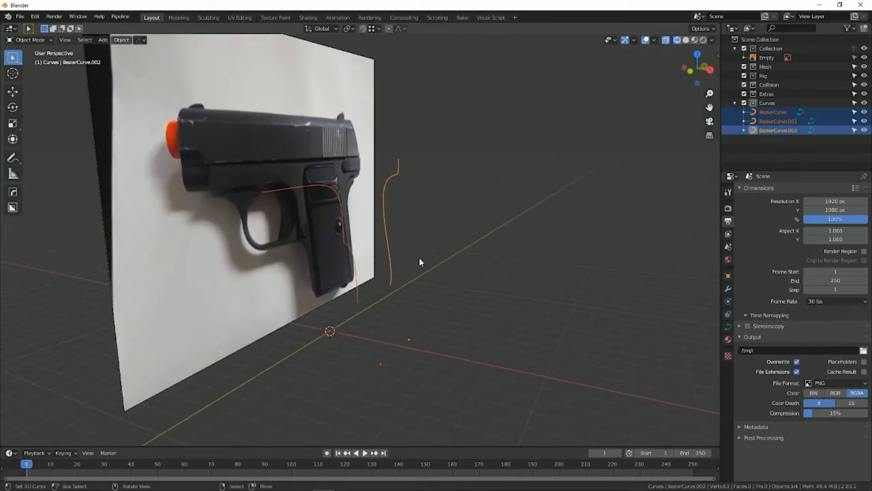
{"action": "key", "text": "n"}
{"action": "scroll", "coordinate": [419, 257], "scroll_direction": "up", "scroll_amount": 3}
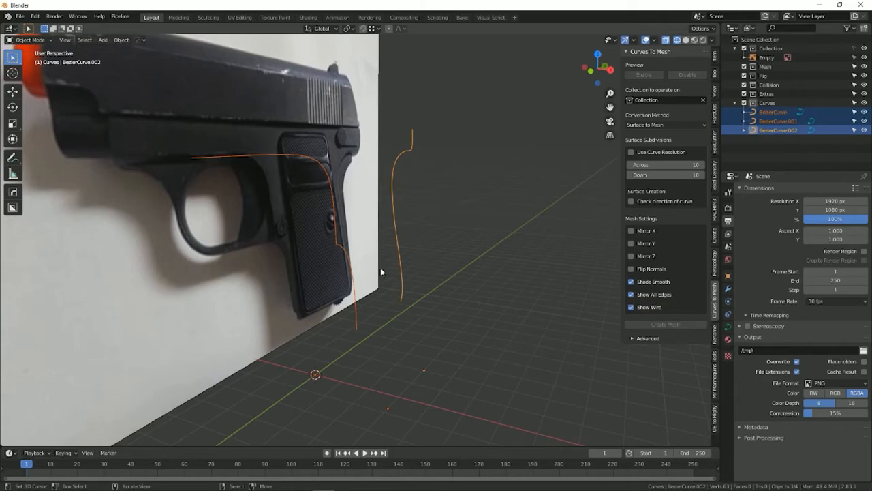
{"action": "middle_click_drag", "start_coordinate": [380, 268], "coordinate": [413, 281]}
Step: Add a new Bezier curve at the world origin and start editing it
{"action": "key", "text": "shift+a"}
{"action": "mouse_move", "coordinate": [413, 281]}
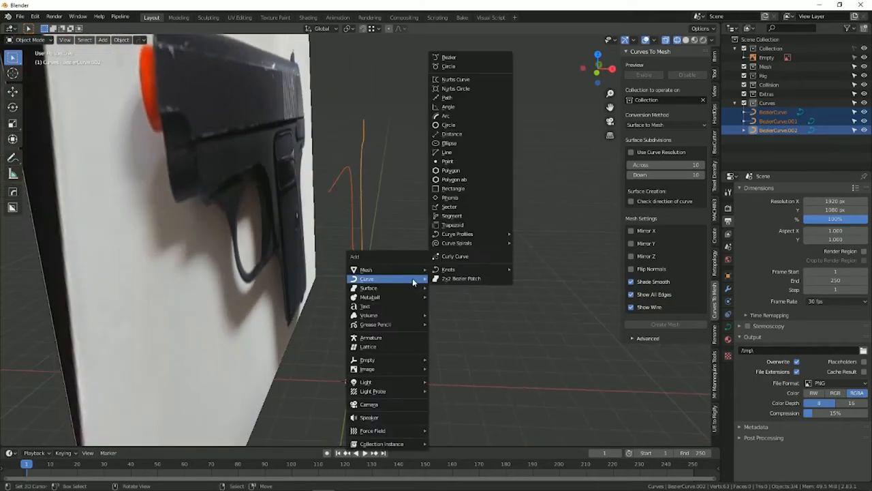
{"action": "left_click", "coordinate": [475, 60]}
{"action": "middle_click_drag", "start_coordinate": [477, 257], "coordinate": [403, 272]}
{"action": "key", "text": "Tab"}
{"action": "left_click", "coordinate": [397, 184]}
{"action": "middle_click_drag", "start_coordinate": [403, 239], "coordinate": [494, 148], "text": "shift"}
{"action": "scroll", "coordinate": [495, 148], "scroll_direction": "up", "scroll_amount": 3}
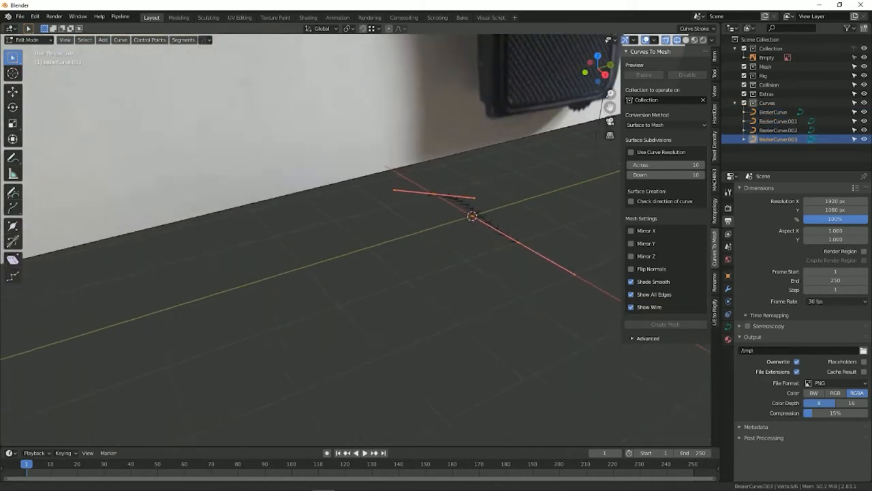
Step: Move one handle of the new curve's end point along the Y axis
{"action": "middle_click_drag", "start_coordinate": [460, 258], "coordinate": [366, 318], "text": "shift"}
{"action": "left_click", "coordinate": [382, 278]}
{"action": "key", "text": "g"}
{"action": "key", "text": "y"}
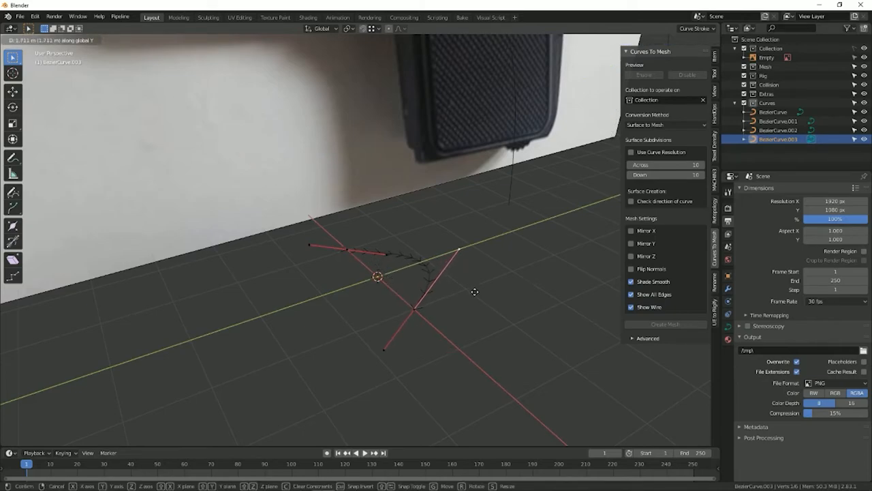
{"action": "left_click", "coordinate": [415, 272]}
Step: Rotate the handles of both end points about the Z axis so they run parallel to the Y axis
{"action": "key", "text": "r"}
{"action": "key", "text": "z"}
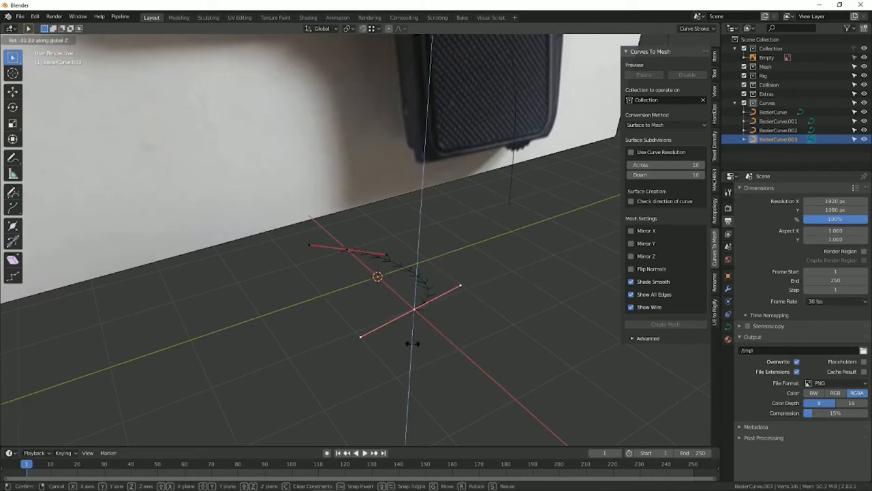
{"action": "left_click", "coordinate": [412, 343]}
{"action": "key", "text": "r"}
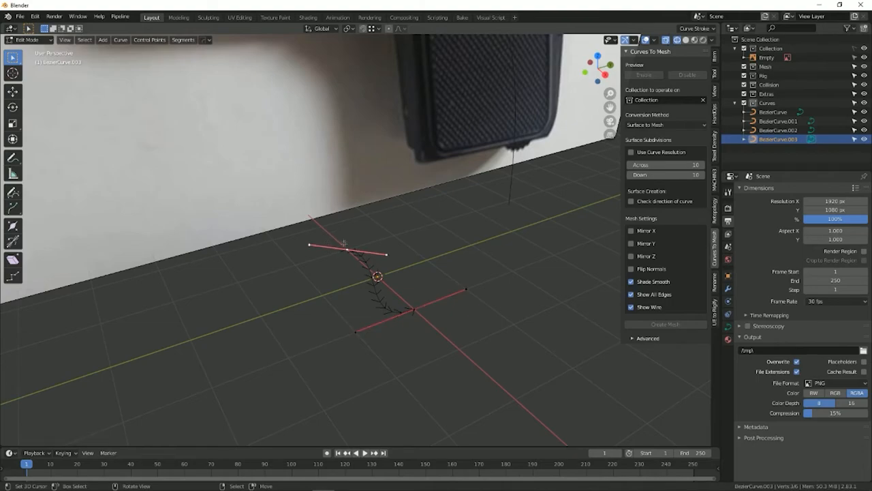
{"action": "key", "text": "z"}
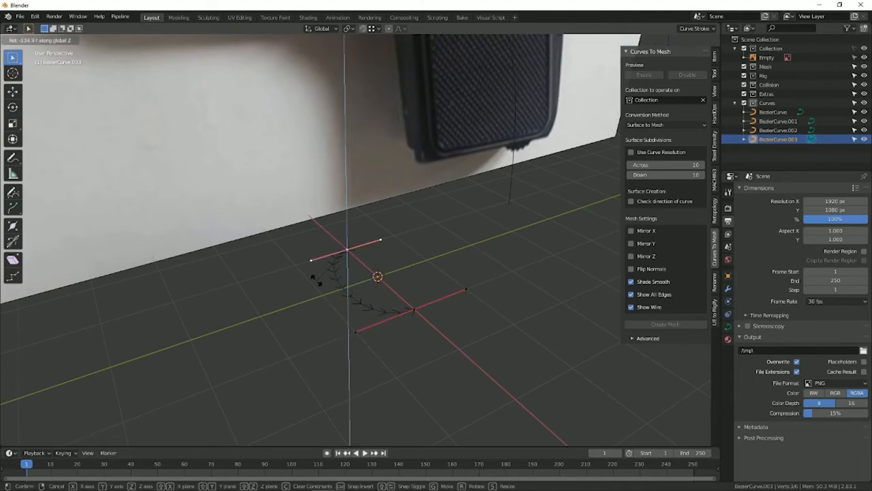
{"action": "left_click", "coordinate": [316, 280]}
Step: Lengthen the start point's lower handle along the Y axis to make a symmetrical half-round arc, and finish editing
{"action": "middle_click_drag", "start_coordinate": [318, 282], "coordinate": [357, 307]}
{"action": "left_click", "coordinate": [298, 252]}
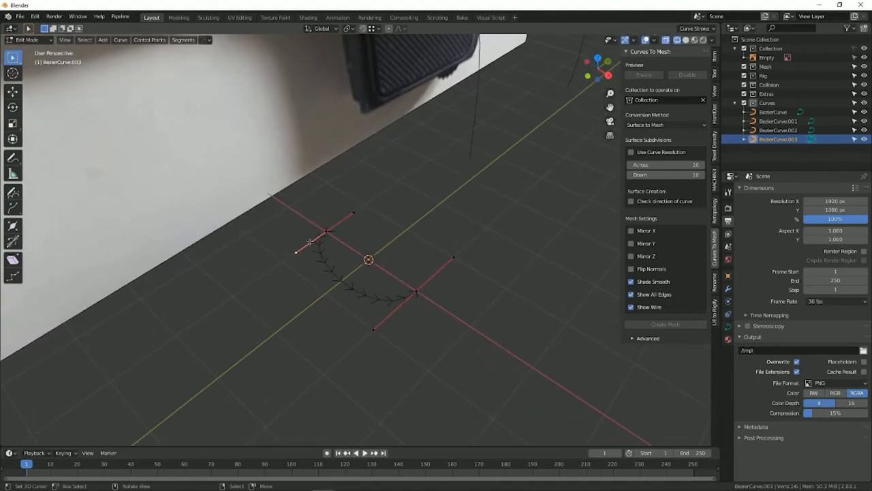
{"action": "key", "text": "g"}
{"action": "key", "text": "z"}
{"action": "key", "text": "y"}
{"action": "key", "text": "z"}
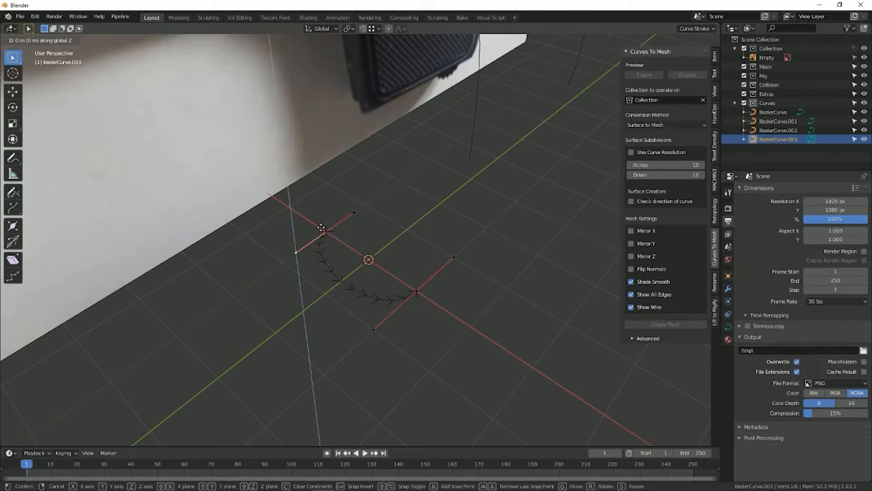
{"action": "left_click", "coordinate": [321, 226]}
{"action": "key", "text": "g"}
{"action": "key", "text": "z"}
{"action": "key", "text": "y"}
{"action": "left_click", "coordinate": [368, 330]}
{"action": "middle_click_drag", "start_coordinate": [368, 331], "coordinate": [440, 331]}
{"action": "key", "text": "Tab"}
{"action": "middle_click_drag", "start_coordinate": [364, 238], "coordinate": [397, 273], "text": "shift"}
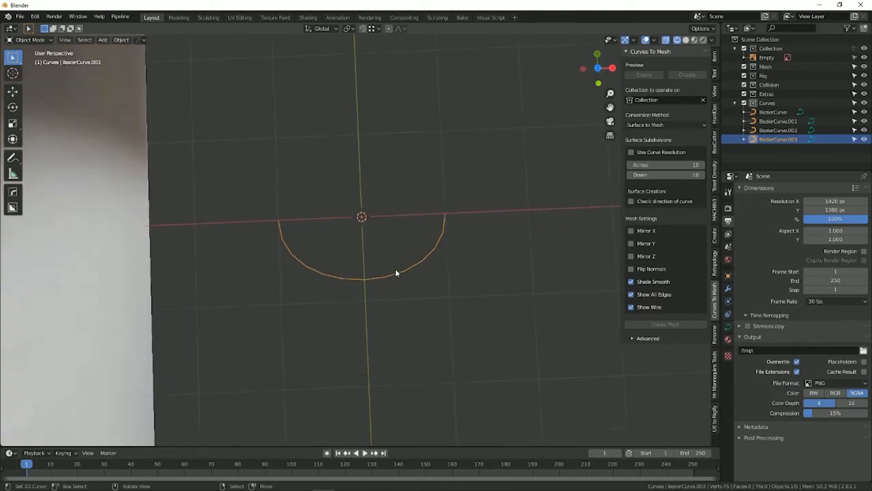
Step: Subdivide the arc and delete the point at its start, keeping only a quarter arc from the Y axis
{"action": "key", "text": "Tab"}
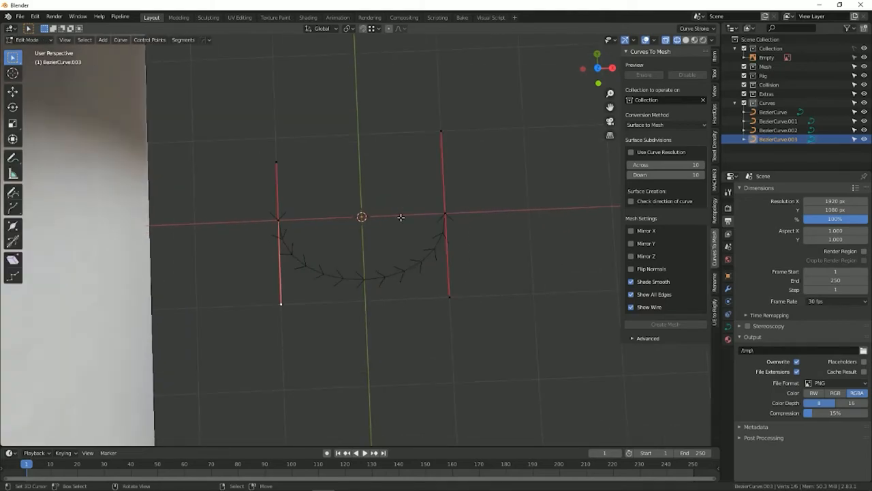
{"action": "right_click", "coordinate": [358, 284]}
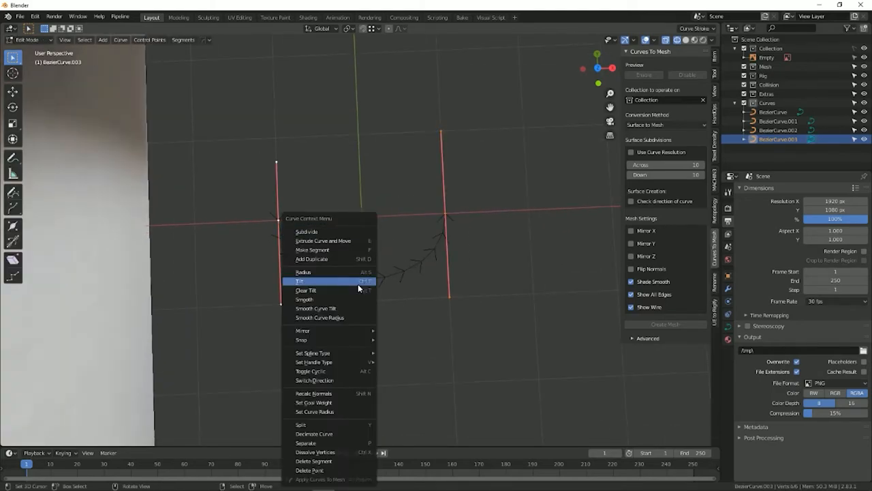
{"action": "left_click", "coordinate": [341, 231]}
{"action": "key", "text": "x"}
{"action": "left_click", "coordinate": [298, 223]}
{"action": "key", "text": "Tab"}
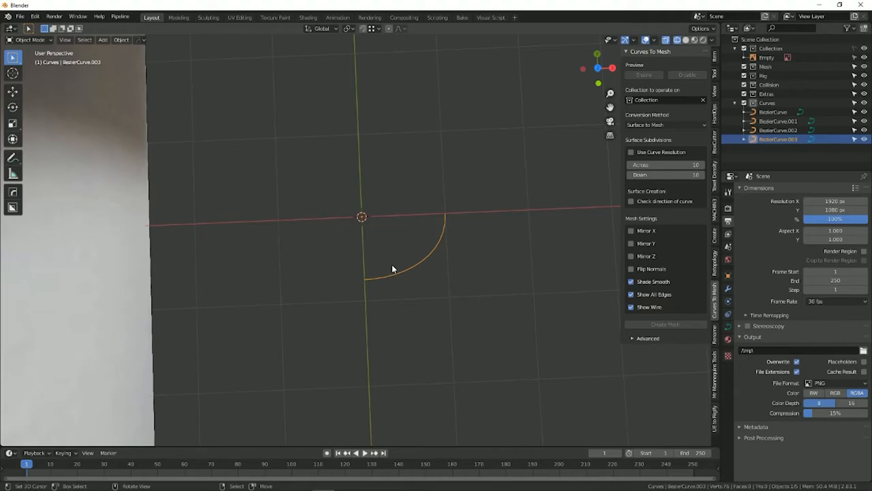
Step: Delete the quarter-arc demonstration curve
{"action": "scroll", "coordinate": [388, 267], "scroll_direction": "up", "scroll_amount": 1}
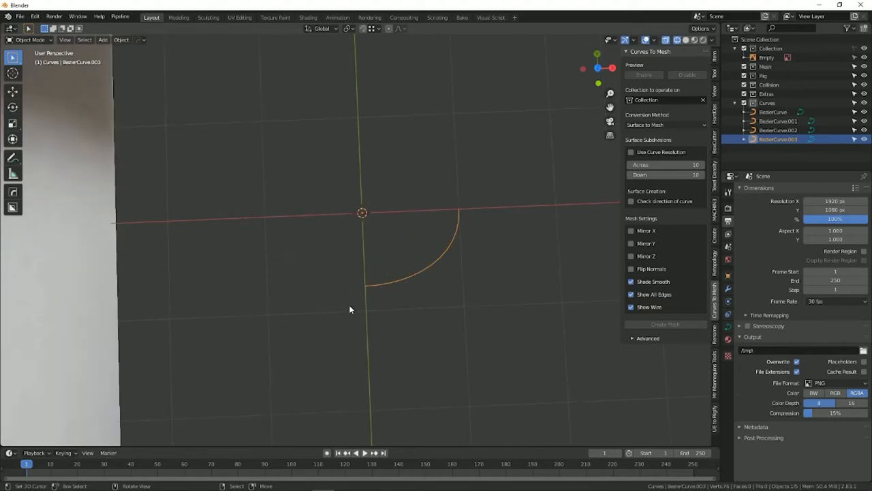
{"action": "middle_click_drag", "start_coordinate": [407, 200], "coordinate": [443, 185]}
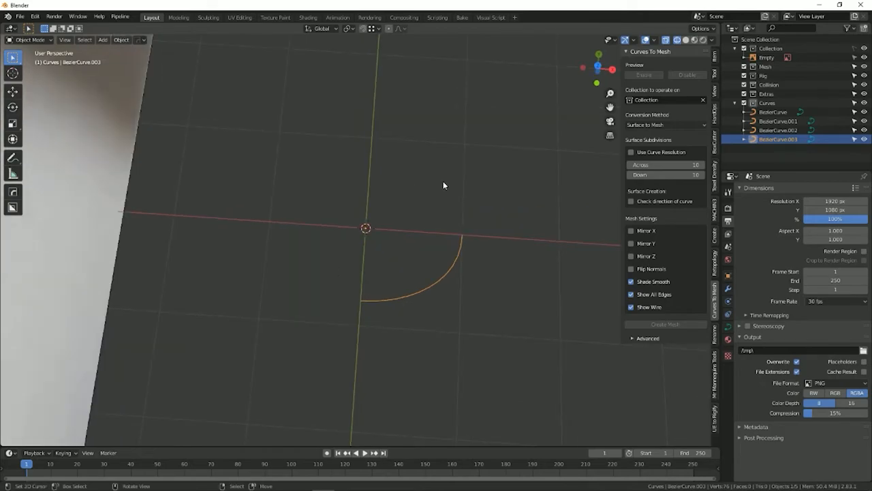
{"action": "middle_click_drag", "start_coordinate": [389, 251], "coordinate": [470, 232]}
{"action": "key", "text": "Delete"}
{"action": "key", "text": "n"}
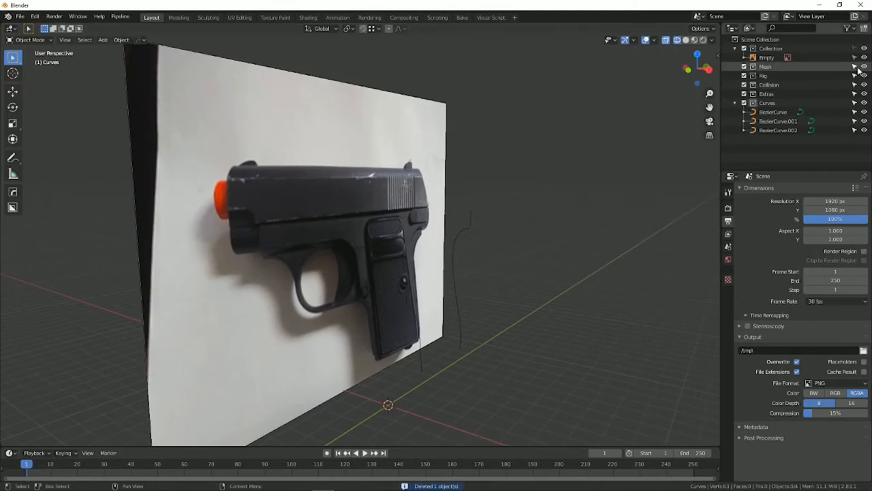
Step: Enlarge the front-view pistol photo in the back orthographic view until the pistol roughly matches the height of the traced curves
{"action": "key", "text": "KP_1"}
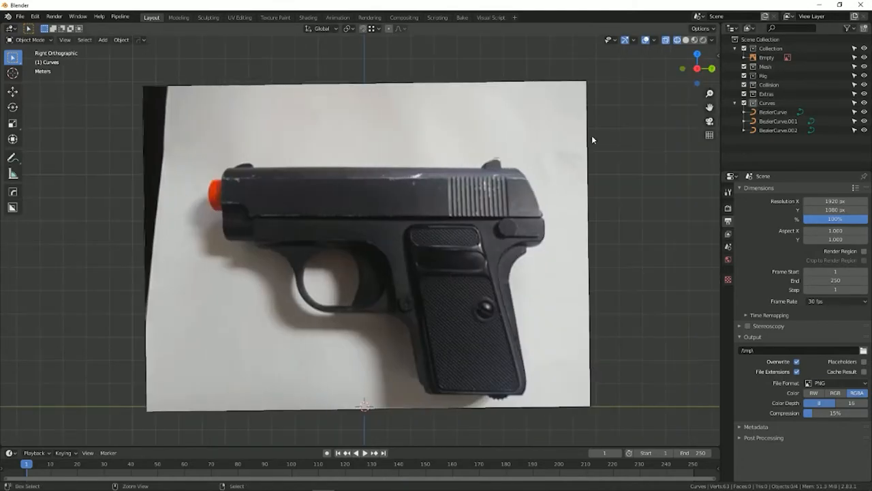
{"action": "key", "text": "ctrl+KP_1"}
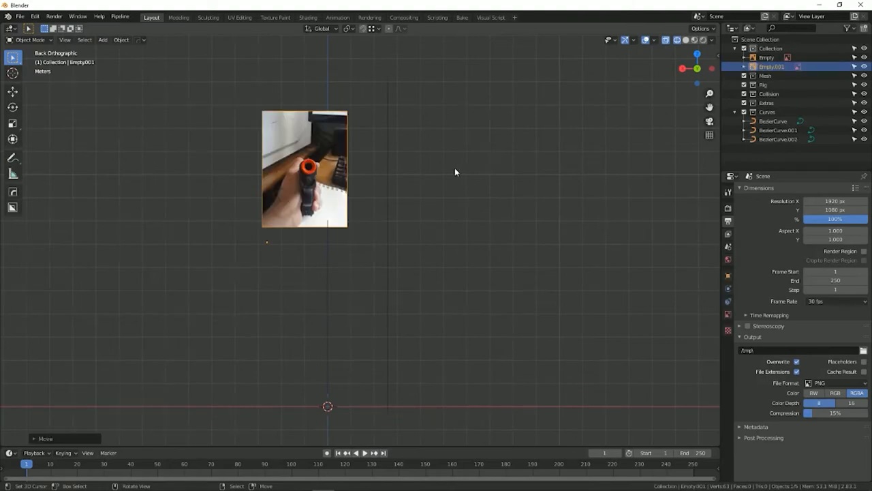
{"action": "key", "text": "s"}
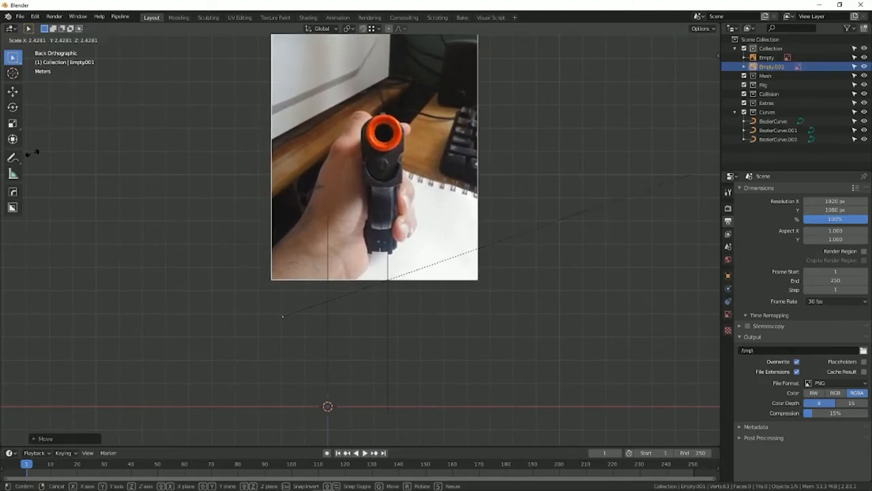
{"action": "left_click", "coordinate": [402, 288]}
{"action": "scroll", "coordinate": [402, 288], "scroll_direction": "up", "scroll_amount": 3}
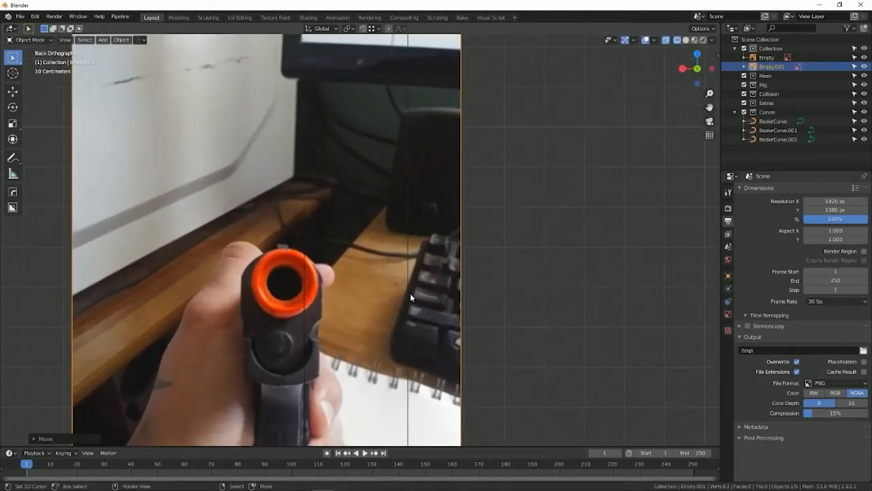
{"action": "middle_click_drag", "start_coordinate": [402, 287], "coordinate": [413, 237], "text": "shift"}
{"action": "key", "text": "s"}
{"action": "left_click", "coordinate": [408, 283]}
Step: Move the front-view photo so the pistol's centre sits on the centre curve, and adjust its height along the Z axis
{"action": "middle_click_drag", "start_coordinate": [409, 283], "coordinate": [431, 265], "text": "shift"}
{"action": "key", "text": "g"}
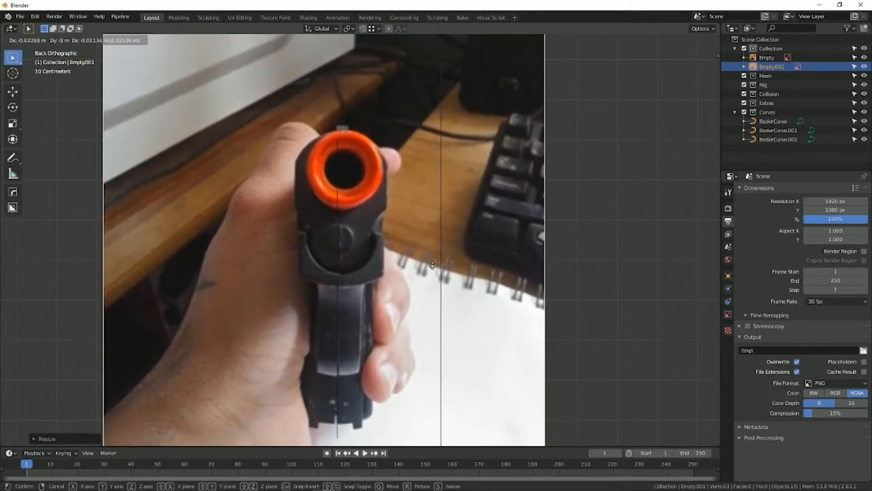
{"action": "left_click", "coordinate": [427, 262]}
{"action": "middle_click_drag", "start_coordinate": [382, 284], "coordinate": [387, 250], "text": "shift"}
{"action": "key", "text": "g"}
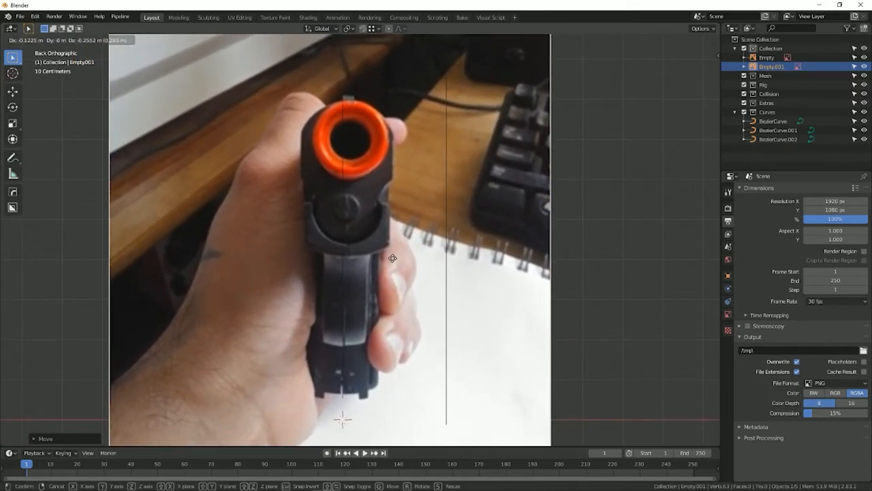
{"action": "key", "text": "z"}
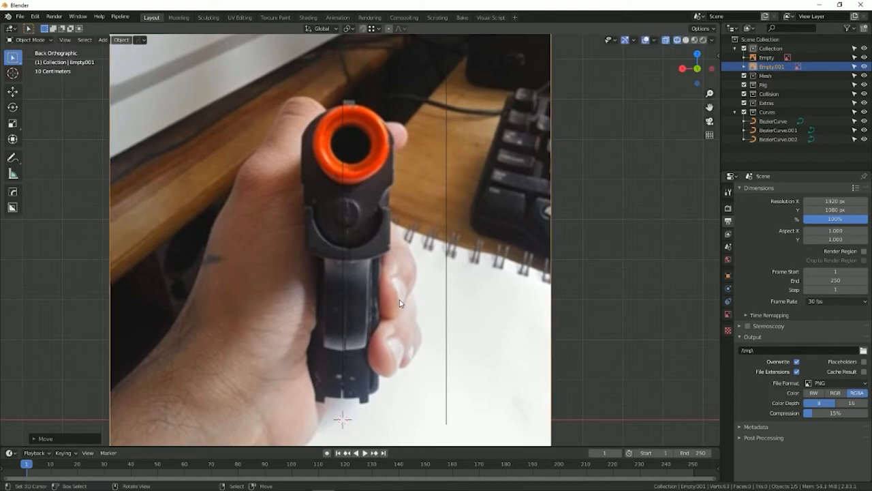
{"action": "left_click", "coordinate": [403, 277]}
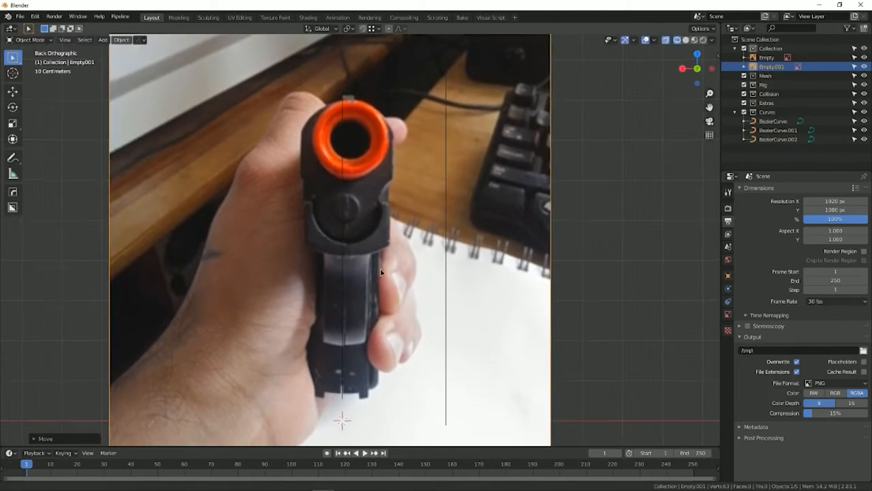
Step: Enlarge the front-view photo slightly, reposition it, and select the centre curve to check the alignment
{"action": "middle_click_drag", "start_coordinate": [382, 268], "coordinate": [388, 286], "text": "shift"}
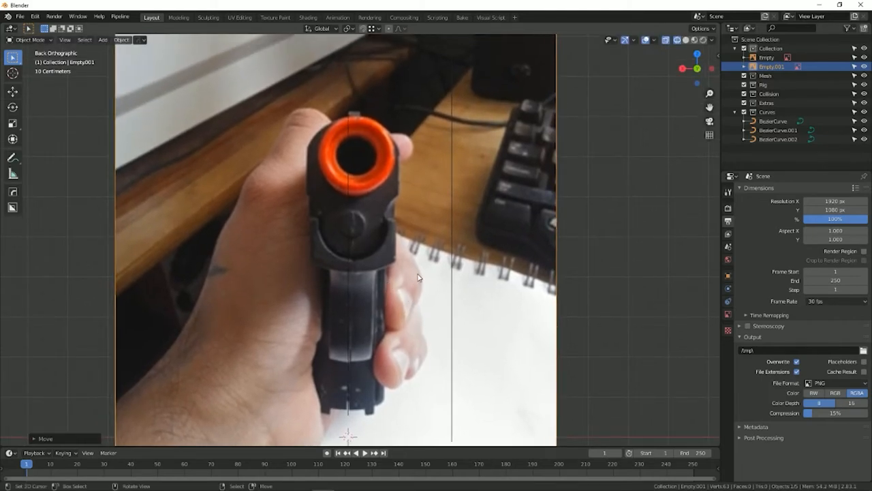
{"action": "key", "text": "s"}
{"action": "left_click", "coordinate": [439, 266]}
{"action": "key", "text": "g"}
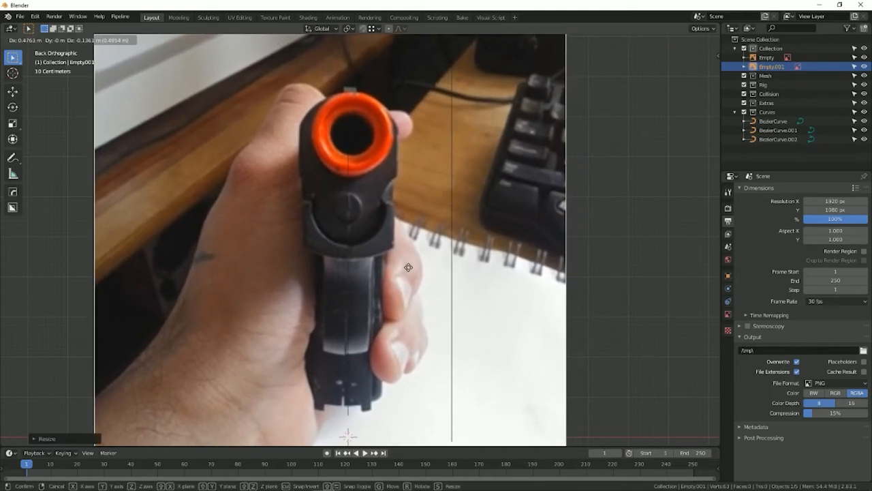
{"action": "left_click", "coordinate": [459, 264]}
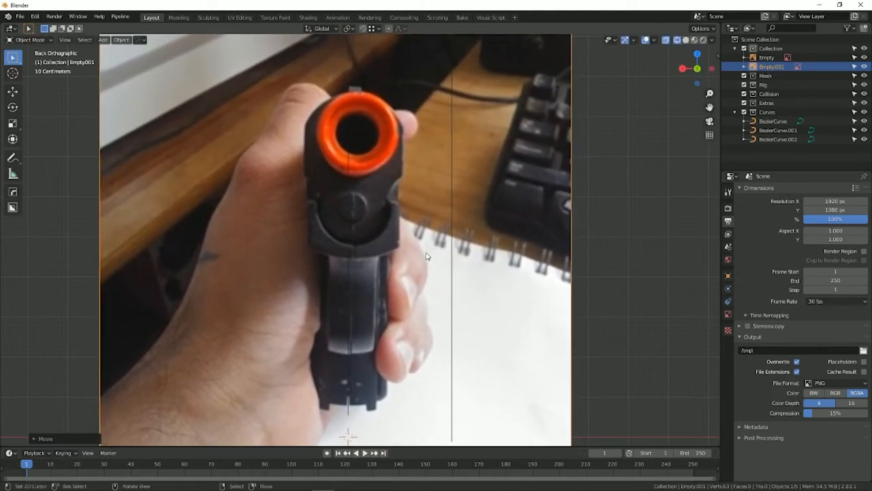
{"action": "left_click", "coordinate": [349, 142]}
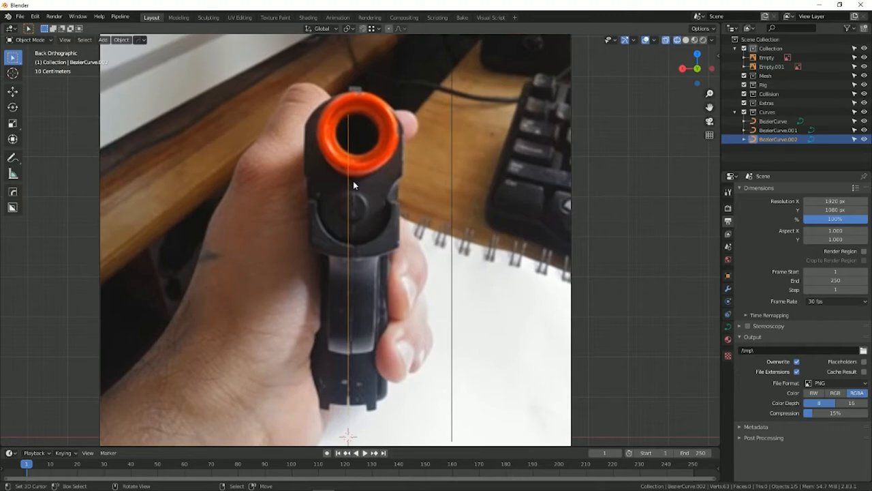
{"action": "scroll", "coordinate": [418, 207], "scroll_direction": "down", "scroll_amount": 3}
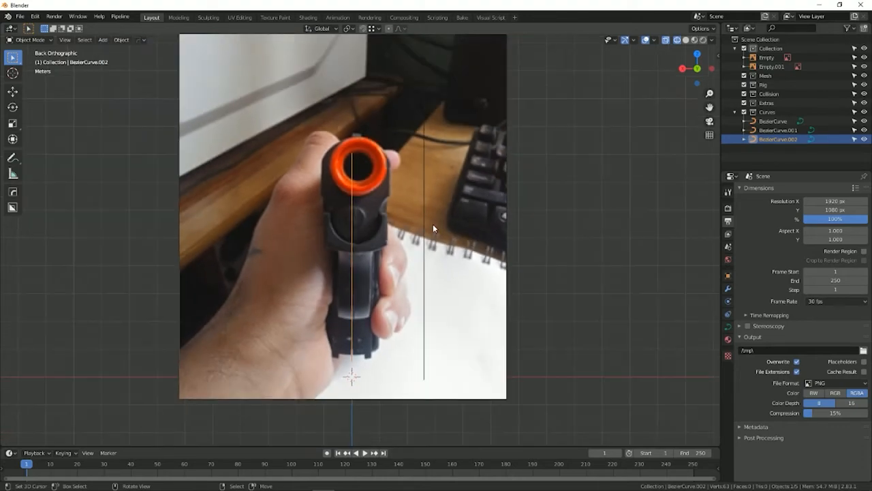
Step: Scale the front-view photo up again, rotate it slightly to straighten the pistol, and recentre it on the centre curve
{"action": "left_click", "coordinate": [488, 228]}
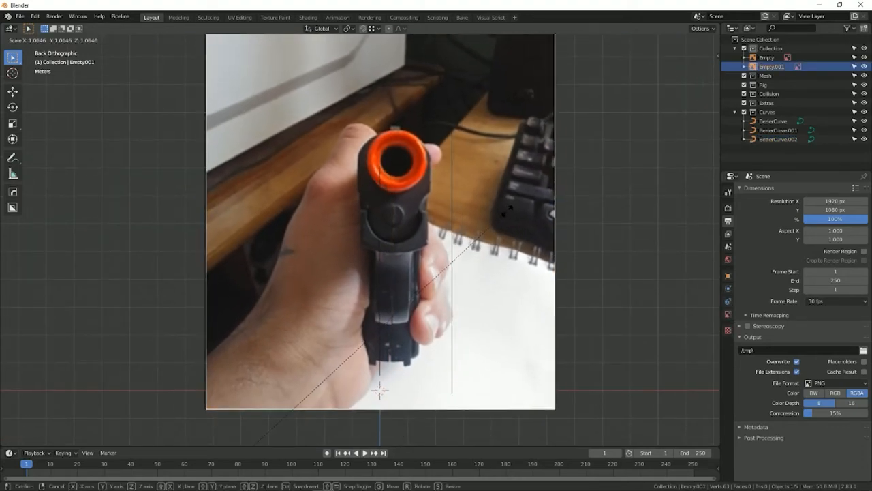
{"action": "key", "text": "s"}
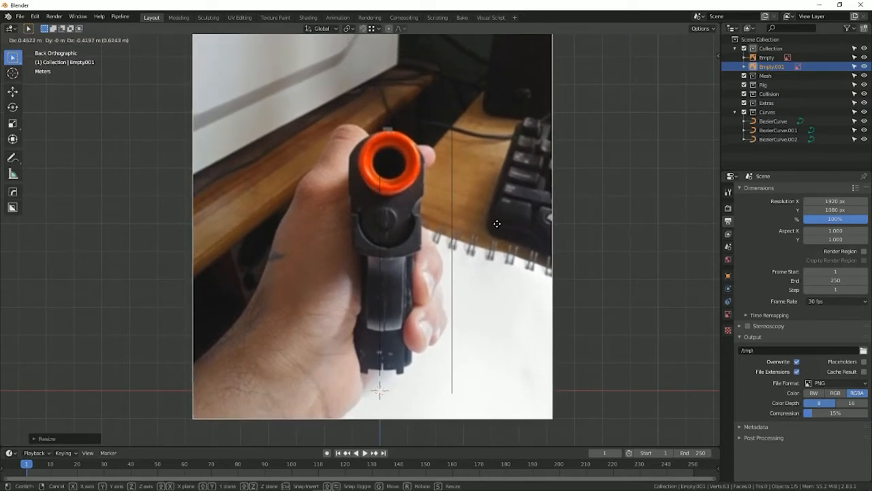
{"action": "left_click", "coordinate": [479, 232]}
{"action": "key", "text": "g"}
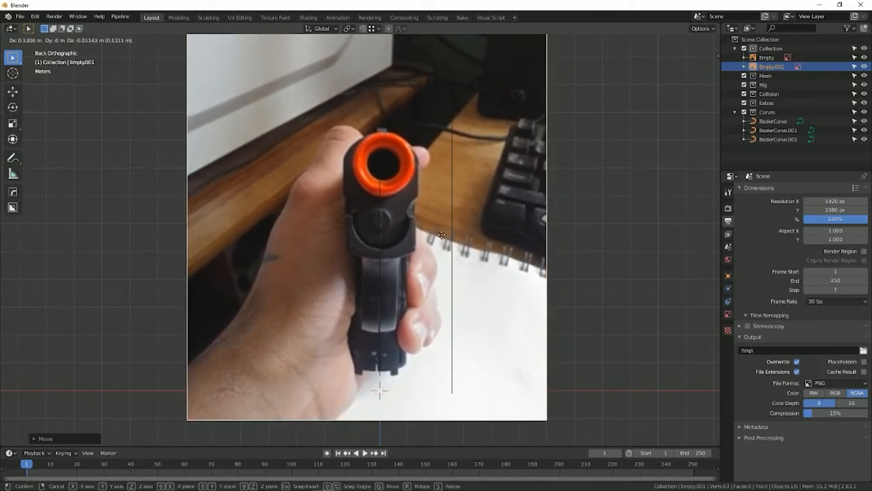
{"action": "key", "text": "r"}
{"action": "left_click", "coordinate": [465, 158]}
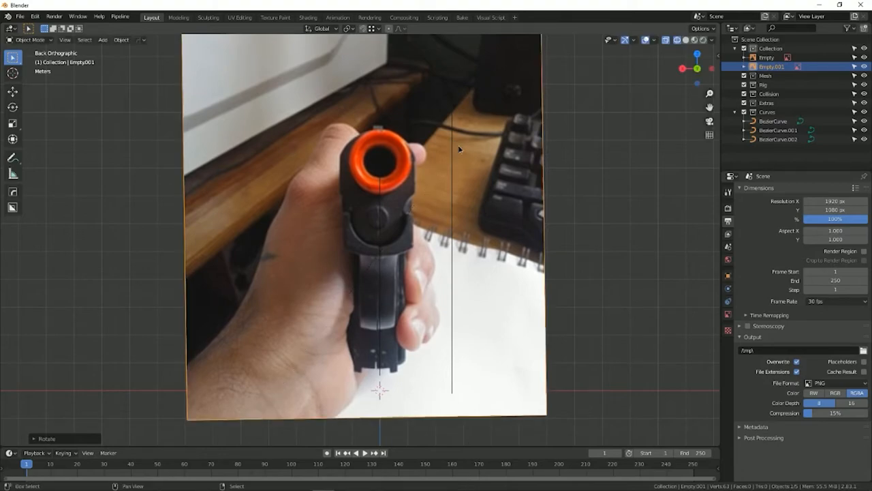
{"action": "key", "text": "g"}
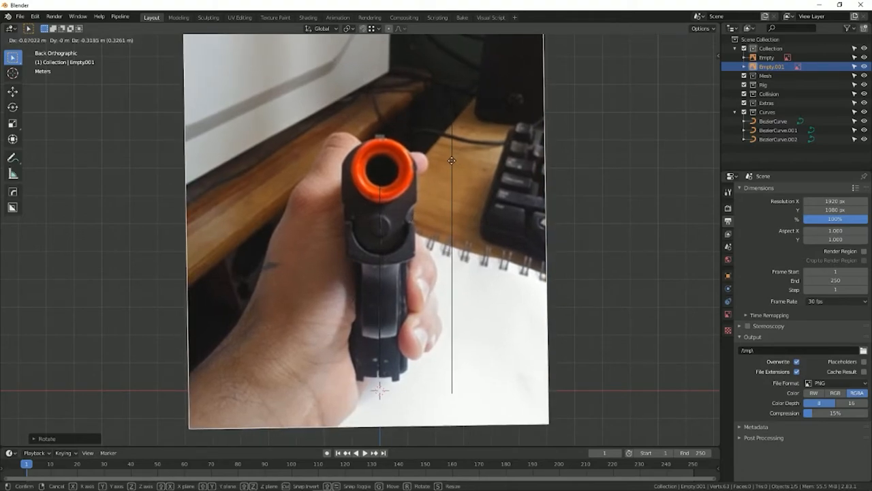
{"action": "left_click", "coordinate": [464, 158]}
Step: Fine-tune the front-view photo by enlarging it a little more and shifting it sideways back onto the centre curve
{"action": "scroll", "coordinate": [416, 270], "scroll_direction": "up", "scroll_amount": 3}
{"action": "scroll", "coordinate": [477, 276], "scroll_direction": "down", "scroll_amount": 4}
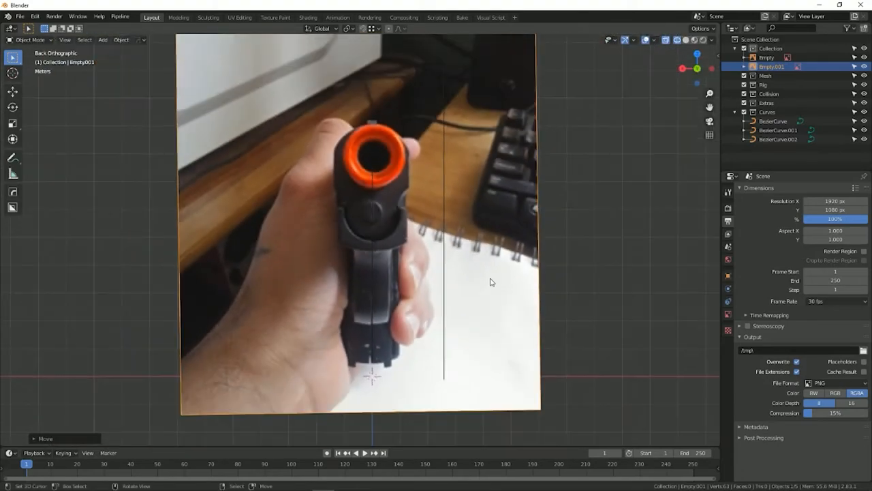
{"action": "key", "text": "s"}
{"action": "left_click", "coordinate": [505, 273]}
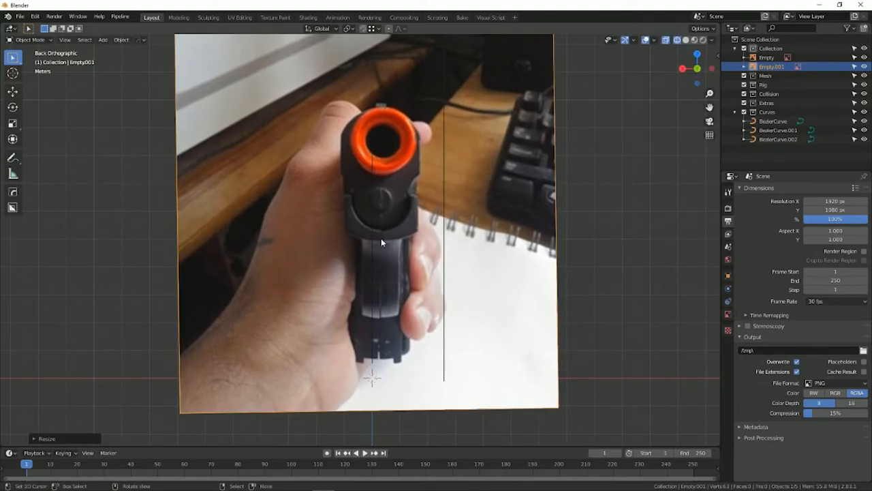
{"action": "key", "text": "g"}
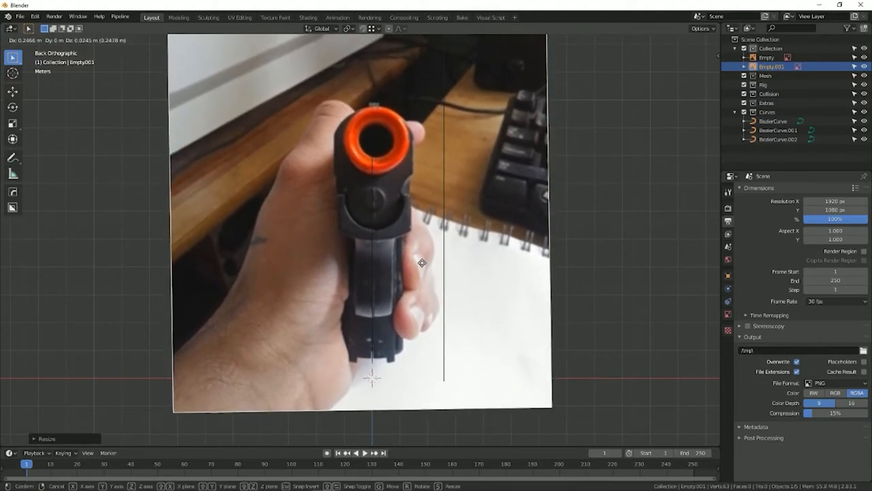
{"action": "left_click", "coordinate": [423, 259]}
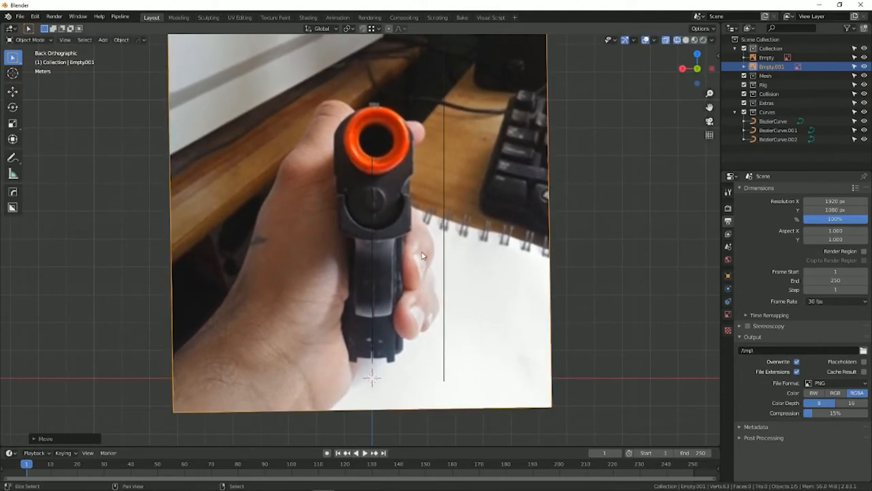
Step: Move the front-view photo along the Y axis to stand beyond the grip end of the side-view photo
{"action": "left_click", "coordinate": [370, 169]}
{"action": "middle_click_drag", "start_coordinate": [370, 169], "coordinate": [455, 183]}
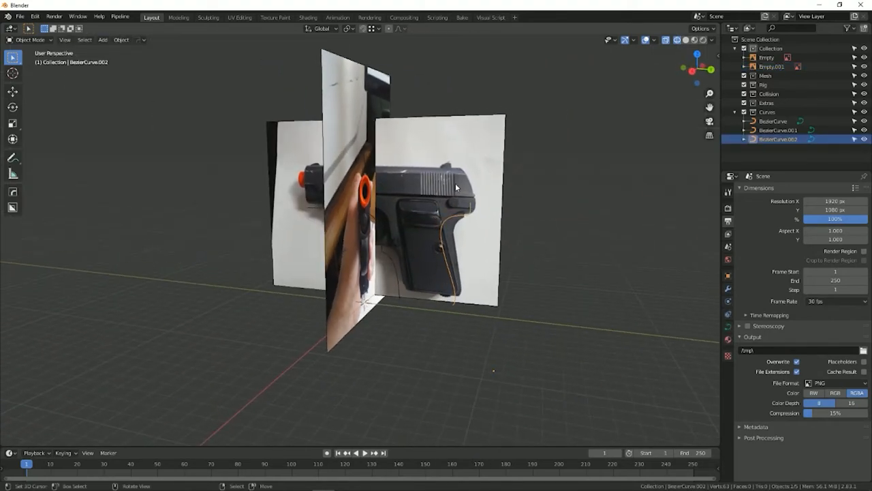
{"action": "scroll", "coordinate": [361, 212], "scroll_direction": "up", "scroll_amount": 8}
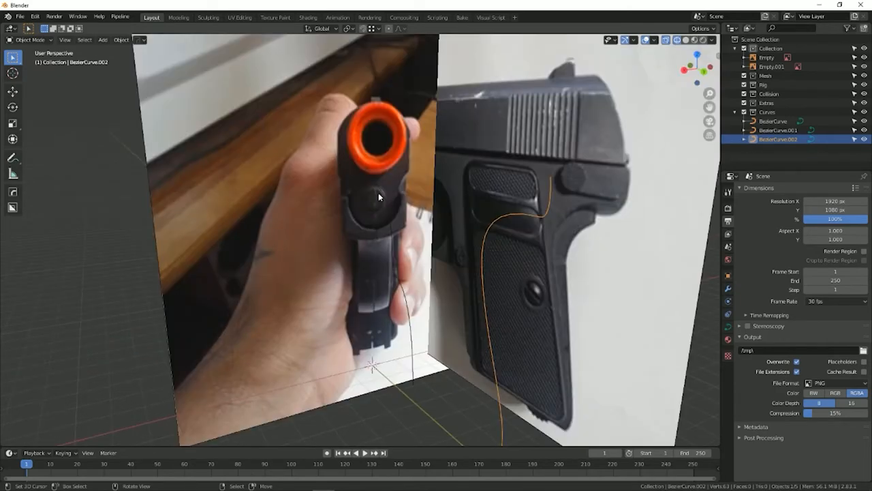
{"action": "scroll", "coordinate": [378, 193], "scroll_direction": "down", "scroll_amount": 5}
{"action": "mouse_move", "coordinate": [377, 194]}
{"action": "middle_mouse_down"}
{"action": "mouse_move", "coordinate": [371, 200]}
{"action": "mouse_move", "coordinate": [389, 207]}
{"action": "middle_mouse_up"}
{"action": "left_click", "coordinate": [369, 193]}
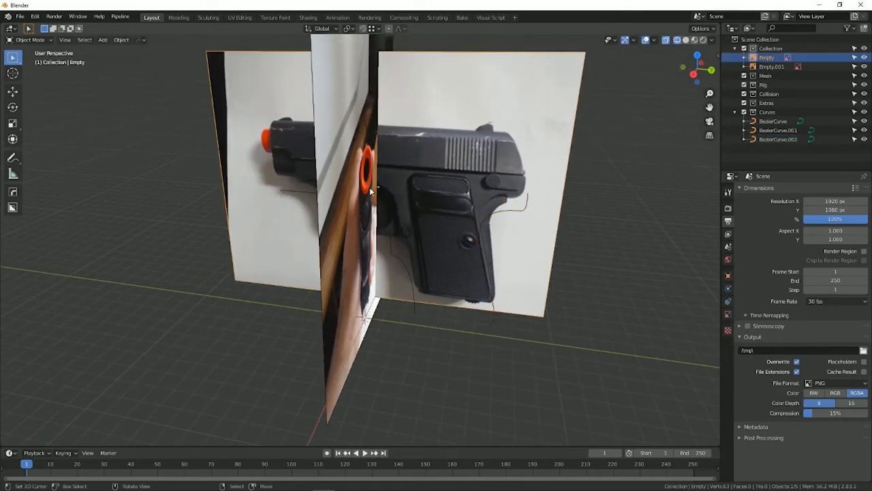
{"action": "left_click", "coordinate": [367, 169]}
{"action": "key", "text": "g"}
{"action": "key", "text": "y"}
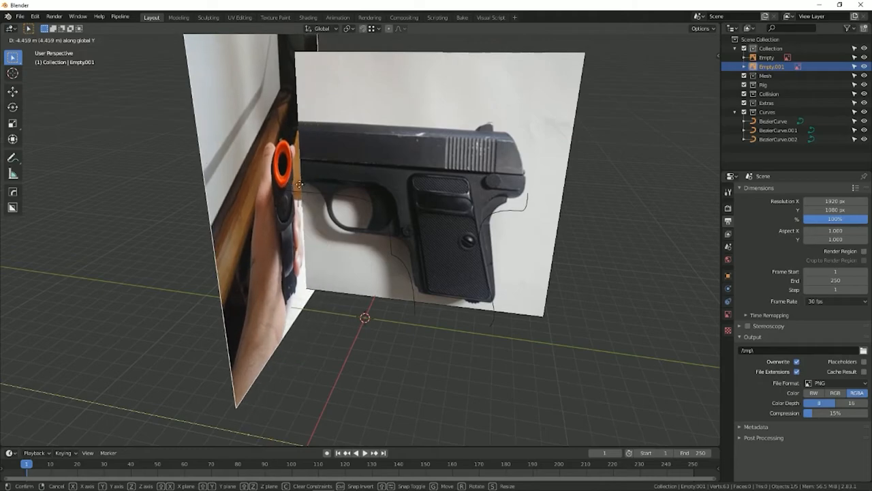
{"action": "left_click", "coordinate": [661, 246]}
Step: Select all three traced curves and move them along the X axis to the side edge of the pistol in the front-view photo
{"action": "middle_click_drag", "start_coordinate": [661, 247], "coordinate": [492, 243]}
{"action": "scroll", "coordinate": [387, 236], "scroll_direction": "up", "scroll_amount": 3}
{"action": "middle_click_drag", "start_coordinate": [386, 236], "coordinate": [325, 274]}
{"action": "left_click", "coordinate": [375, 243]}
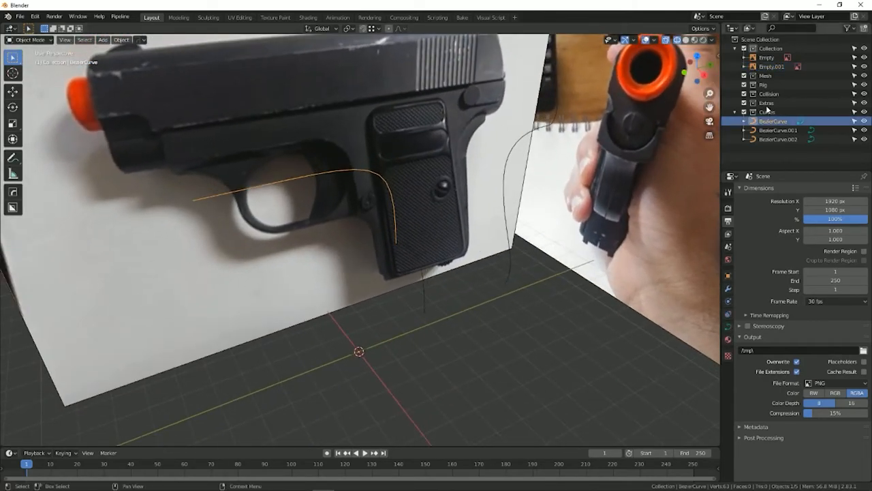
{"action": "left_click", "coordinate": [734, 48]}
{"action": "left_click", "coordinate": [423, 284], "text": "shift"}
{"action": "left_click", "coordinate": [507, 266], "text": "shift"}
{"action": "middle_click_drag", "start_coordinate": [506, 265], "coordinate": [507, 249]}
{"action": "key", "text": "KP_1"}
{"action": "scroll", "coordinate": [375, 289], "scroll_direction": "up", "scroll_amount": 2}
{"action": "key", "text": "g"}
{"action": "key", "text": "x"}
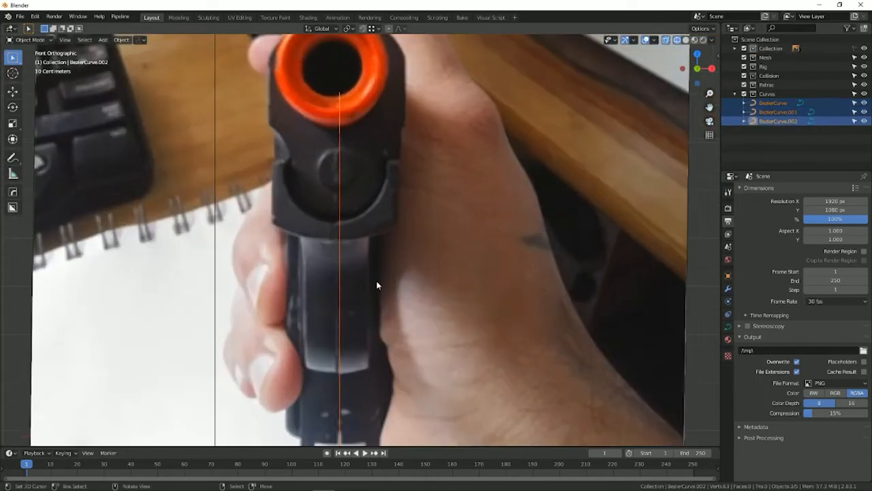
{"action": "left_click", "coordinate": [440, 268]}
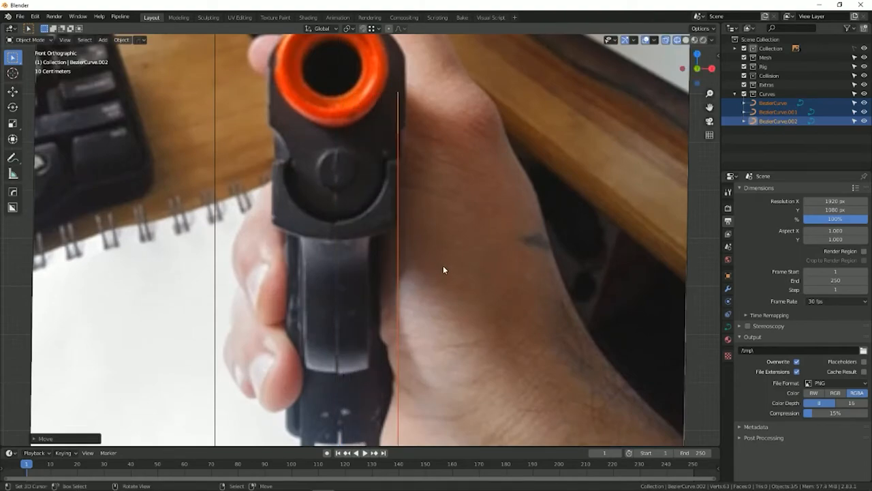
Step: Duplicate each of the three traced curves in place, one after another
{"action": "scroll", "coordinate": [445, 266], "scroll_direction": "down", "scroll_amount": 5}
{"action": "middle_click_drag", "start_coordinate": [445, 263], "coordinate": [393, 294]}
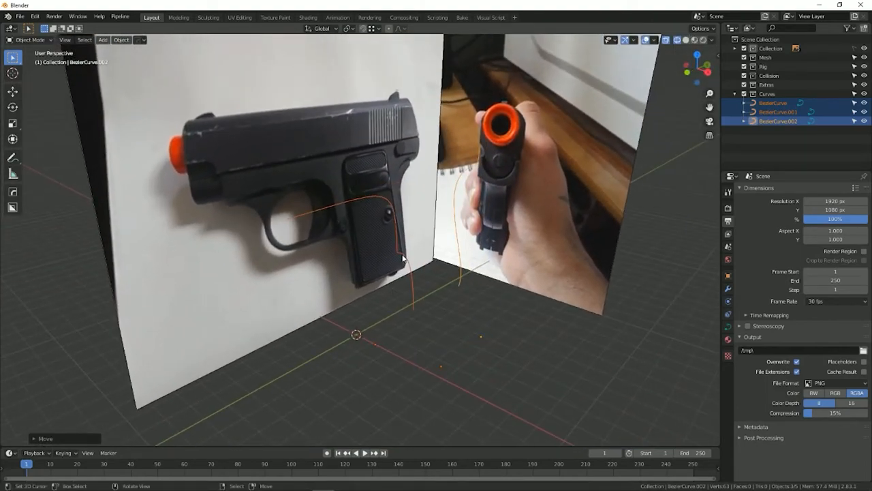
{"action": "left_click", "coordinate": [408, 259]}
{"action": "middle_click_drag", "start_coordinate": [408, 259], "coordinate": [432, 267]}
{"action": "scroll", "coordinate": [445, 305], "scroll_direction": "up", "scroll_amount": 2}
{"action": "key", "text": "n"}
{"action": "scroll", "coordinate": [441, 258], "scroll_direction": "up", "scroll_amount": 1}
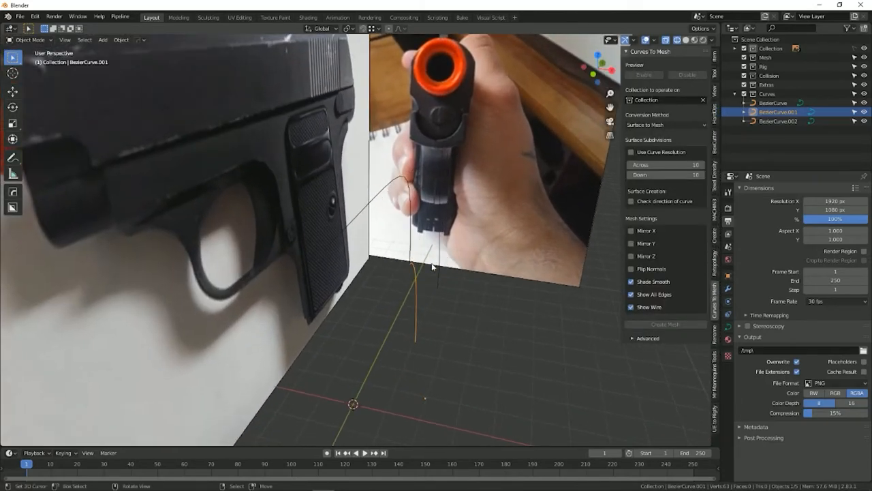
{"action": "key", "text": "shift+d"}
{"action": "left_click", "coordinate": [400, 256]}
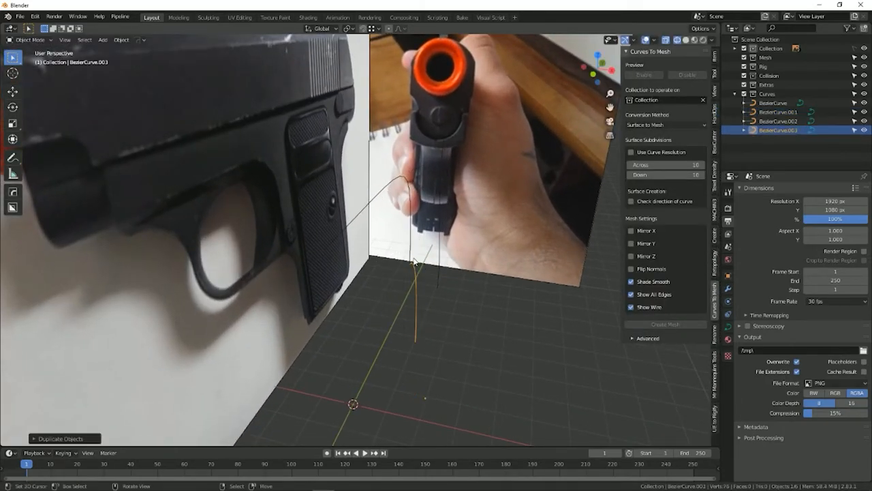
{"action": "key", "text": "shift+d"}
{"action": "left_click", "coordinate": [426, 263]}
{"action": "key", "text": "shift+d"}
{"action": "left_click", "coordinate": [439, 266]}
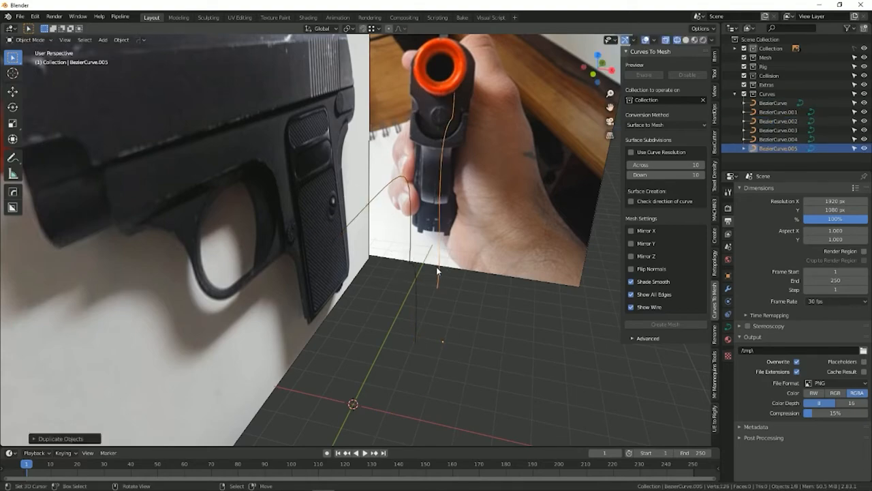
Step: Select the three duplicated curves and set the back-of-grip duplicate's X location to -1.2144 m
{"action": "left_click", "coordinate": [411, 257], "text": "shift"}
{"action": "middle_click_drag", "start_coordinate": [413, 273], "coordinate": [446, 283]}
{"action": "key", "text": "ctrl+z"}
{"action": "left_click", "coordinate": [450, 315], "text": "shift"}
{"action": "left_click", "coordinate": [450, 315]}
{"action": "middle_click_drag", "start_coordinate": [452, 315], "coordinate": [455, 344]}
{"action": "left_click", "coordinate": [423, 252], "text": "shift"}
{"action": "left_click", "coordinate": [513, 216], "text": "shift"}
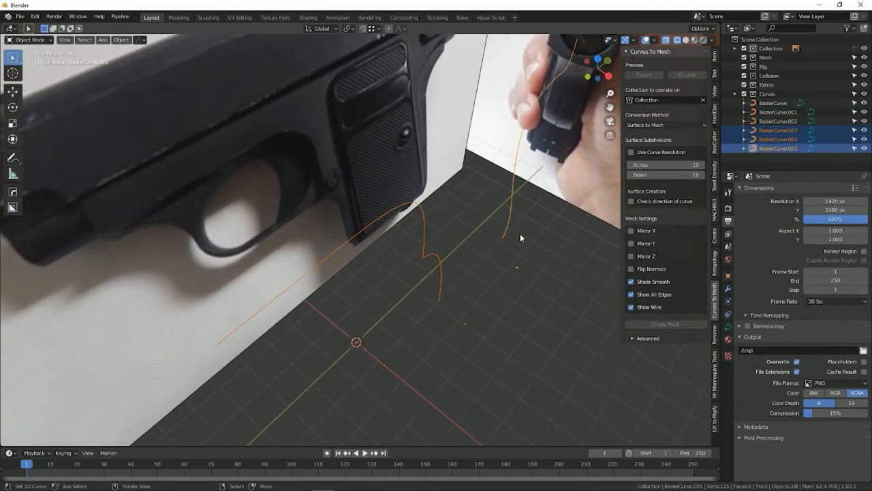
{"action": "left_click", "coordinate": [714, 59]}
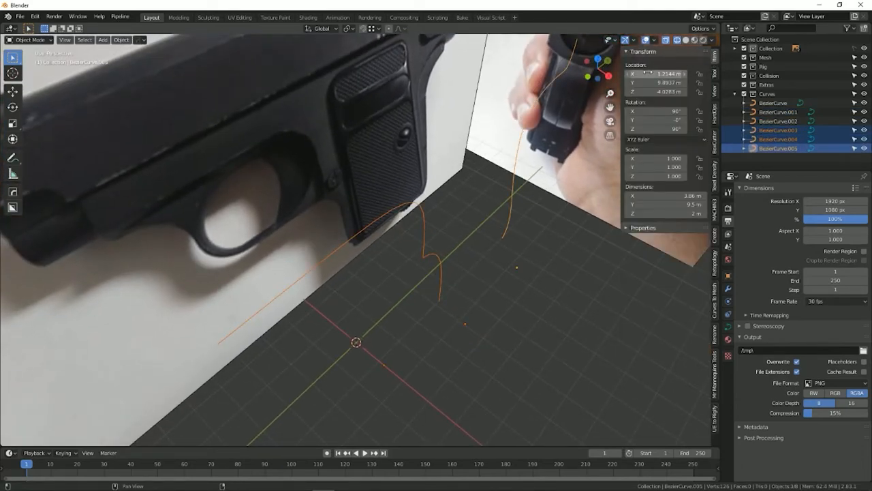
{"action": "left_click", "coordinate": [659, 73]}
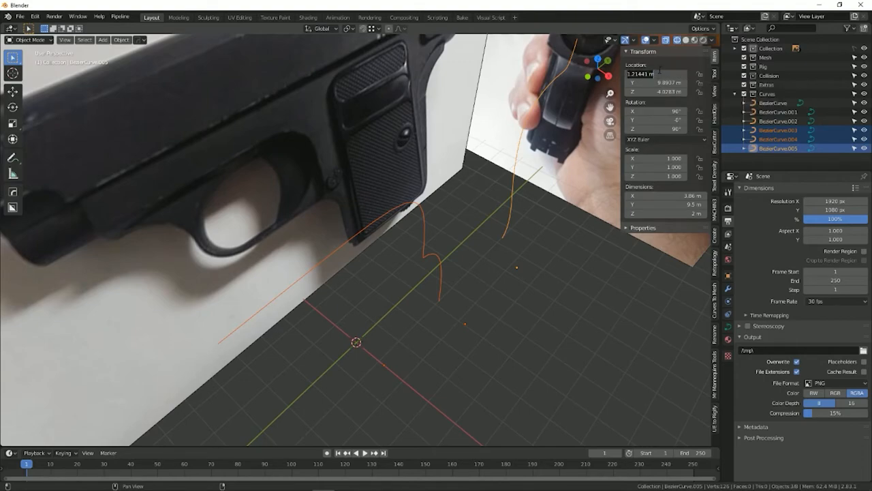
{"action": "type", "text": "-"}
{"action": "key", "text": "Return"}
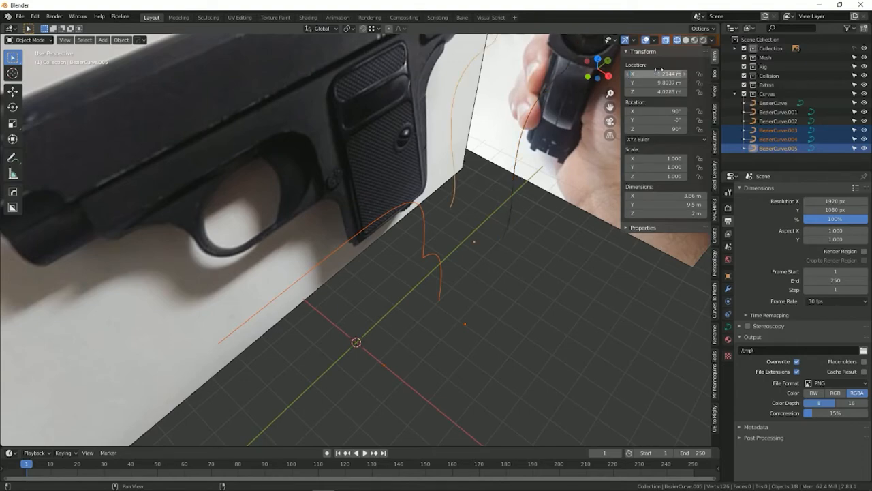
Step: Set the X location of the frame-underside duplicate and the grip-front duplicate to -1.2144 m, one after the other
{"action": "left_click", "coordinate": [439, 280]}
{"action": "left_click", "coordinate": [441, 270]}
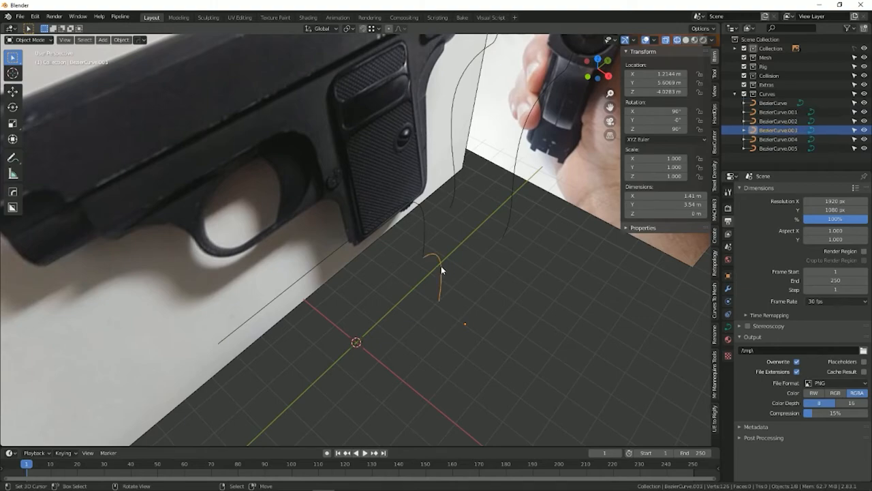
{"action": "left_click", "coordinate": [425, 243], "text": "shift"}
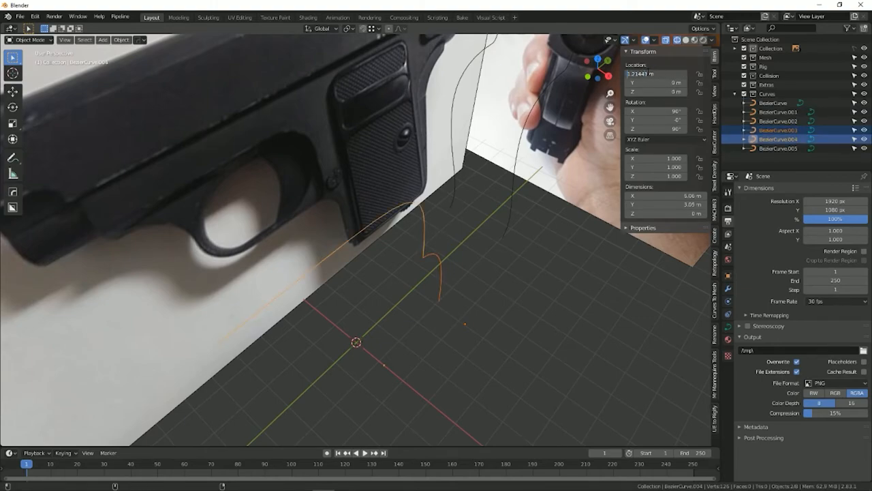
{"action": "type", "text": "-"}
{"action": "key", "text": "Return"}
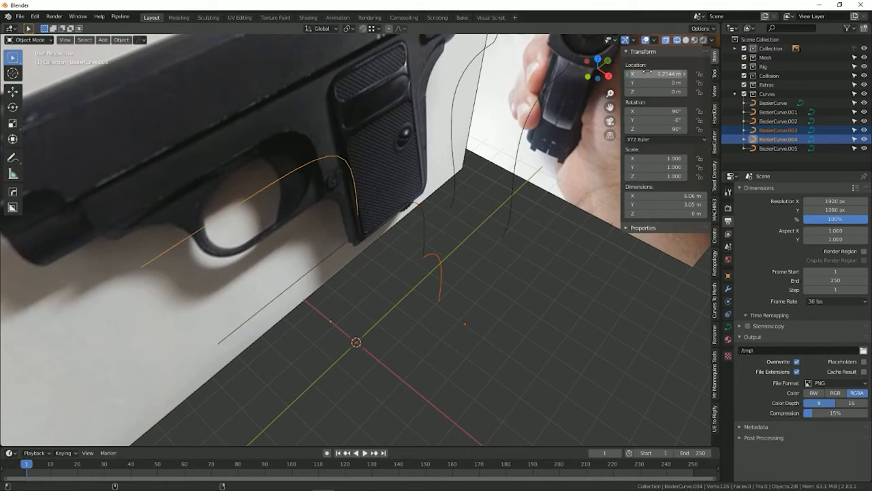
{"action": "left_click", "coordinate": [428, 259]}
{"action": "left_click", "coordinate": [434, 257]}
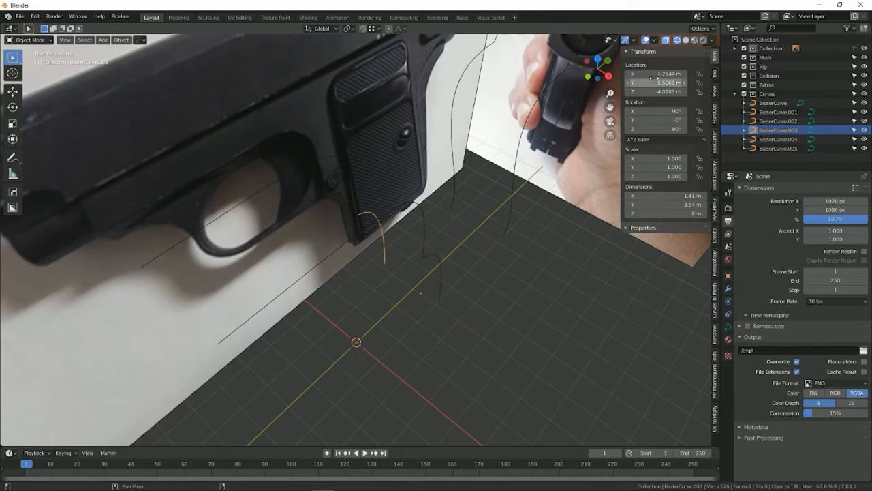
{"action": "middle_click_drag", "start_coordinate": [502, 270], "coordinate": [543, 236]}
{"action": "key", "text": "n"}
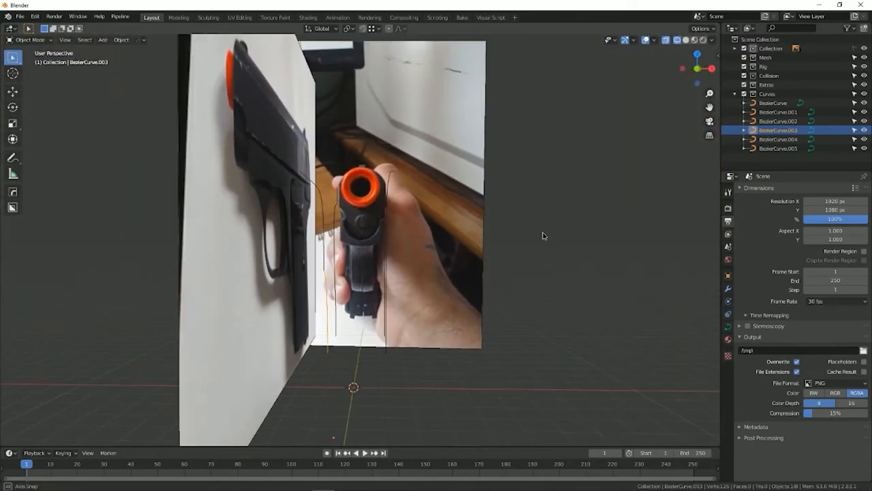
{"action": "left_click", "coordinate": [864, 48]}
{"action": "mouse_move", "coordinate": [518, 197]}
{"action": "middle_mouse_down"}
{"action": "mouse_move", "coordinate": [467, 185]}
{"action": "mouse_move", "coordinate": [331, 179]}
{"action": "mouse_move", "coordinate": [366, 195]}
{"action": "mouse_move", "coordinate": [518, 210]}
{"action": "middle_mouse_up"}
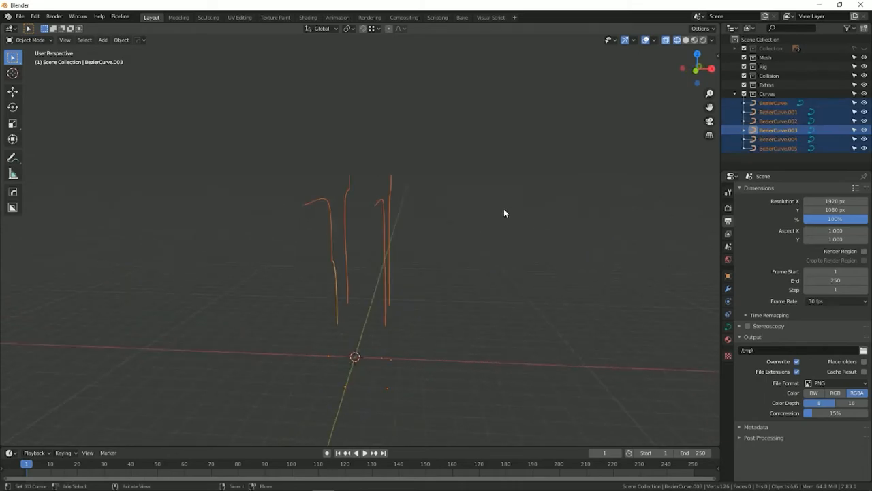
{"action": "key", "text": "a"}
{"action": "key", "text": "s"}
{"action": "key", "text": "z"}
{"action": "key", "text": "x"}
{"action": "left_click", "coordinate": [433, 234]}
{"action": "middle_click_drag", "start_coordinate": [433, 234], "coordinate": [416, 234]}
{"action": "key", "text": "ctrl+z"}
{"action": "key", "text": "ctrl+z"}
{"action": "key", "text": "ctrl+z"}
{"action": "key", "text": "ctrl+z"}
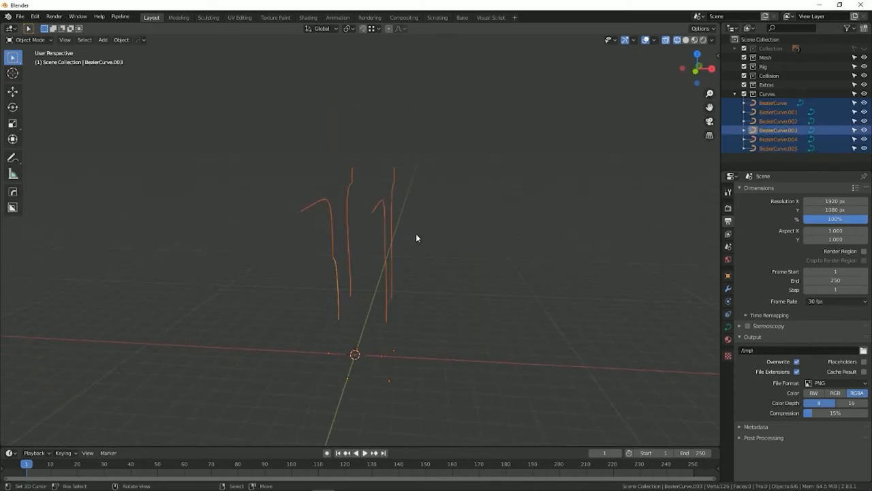
{"action": "scroll", "coordinate": [416, 233], "scroll_direction": "up", "scroll_amount": 2}
{"action": "left_click", "coordinate": [434, 222]}
{"action": "left_click", "coordinate": [865, 49]}
{"action": "middle_click_drag", "start_coordinate": [467, 218], "coordinate": [421, 230]}
{"action": "scroll", "coordinate": [472, 212], "scroll_direction": "up", "scroll_amount": 1}
{"action": "scroll", "coordinate": [417, 235], "scroll_direction": "down", "scroll_amount": 1}
{"action": "middle_click_drag", "start_coordinate": [376, 262], "coordinate": [400, 240]}
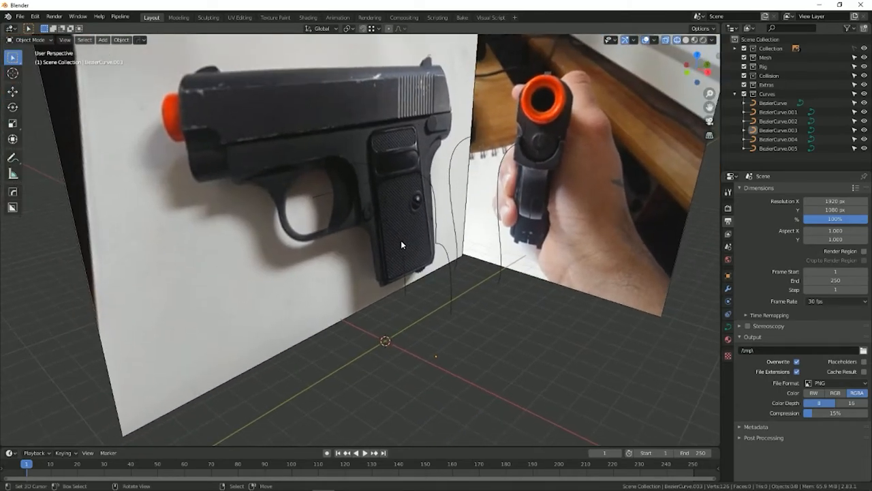
Step: In front view, add a Bezier curve, raise it along Z onto the grip and rotate it about the X axis
{"action": "key", "text": "KP_1"}
{"action": "scroll", "coordinate": [396, 233], "scroll_direction": "up", "scroll_amount": 4}
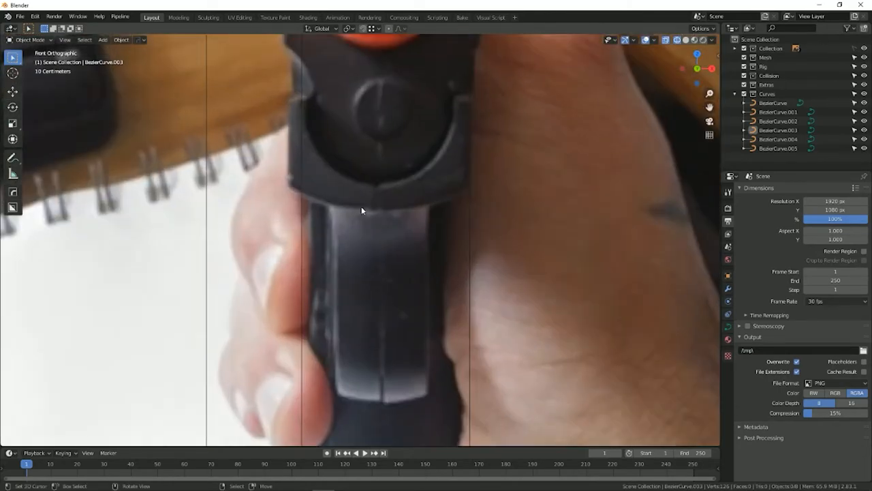
{"action": "scroll", "coordinate": [302, 181], "scroll_direction": "down", "scroll_amount": 2}
{"action": "key", "text": "shift+a"}
{"action": "mouse_move", "coordinate": [452, 176]}
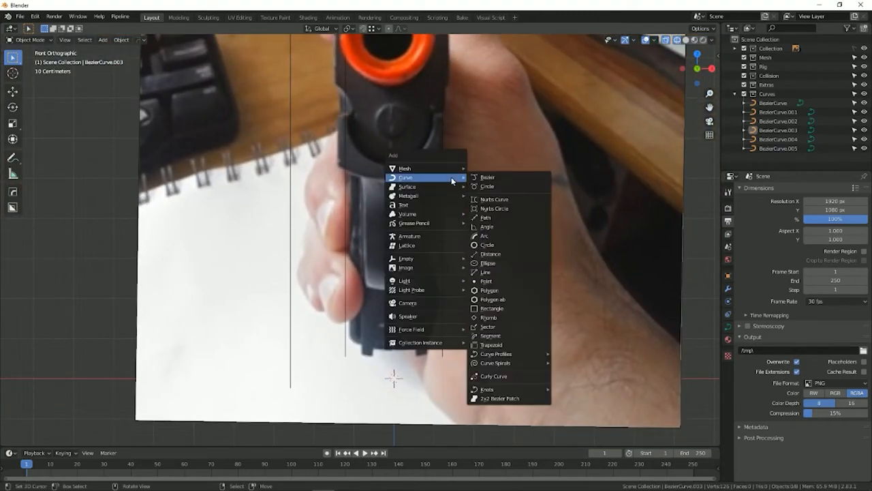
{"action": "left_click", "coordinate": [489, 179]}
{"action": "scroll", "coordinate": [493, 181], "scroll_direction": "down", "scroll_amount": 2}
{"action": "key", "text": "g"}
{"action": "key", "text": "z"}
{"action": "key", "text": "x"}
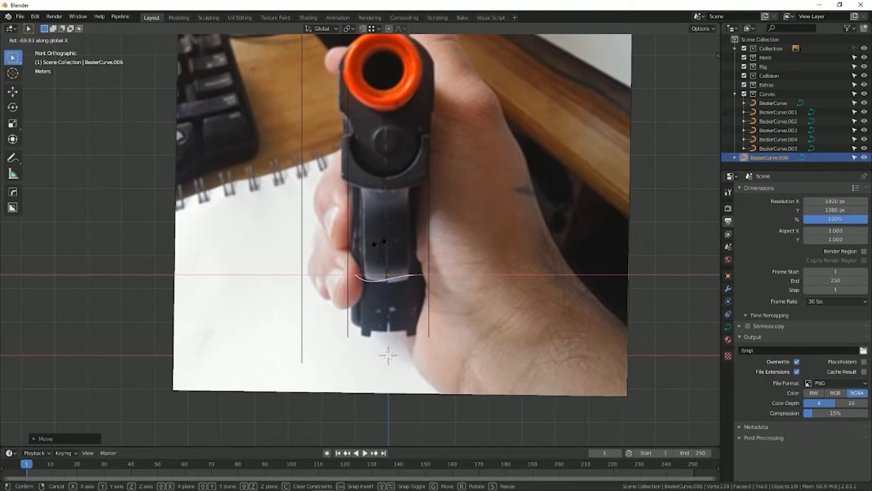
{"action": "left_click", "coordinate": [379, 242]}
Step: Edit the new curve and turn its left end point's handles vertical, aligning the lower handle along X
{"action": "scroll", "coordinate": [379, 241], "scroll_direction": "up", "scroll_amount": 1}
{"action": "key", "text": "Tab"}
{"action": "scroll", "coordinate": [377, 255], "scroll_direction": "up", "scroll_amount": 1}
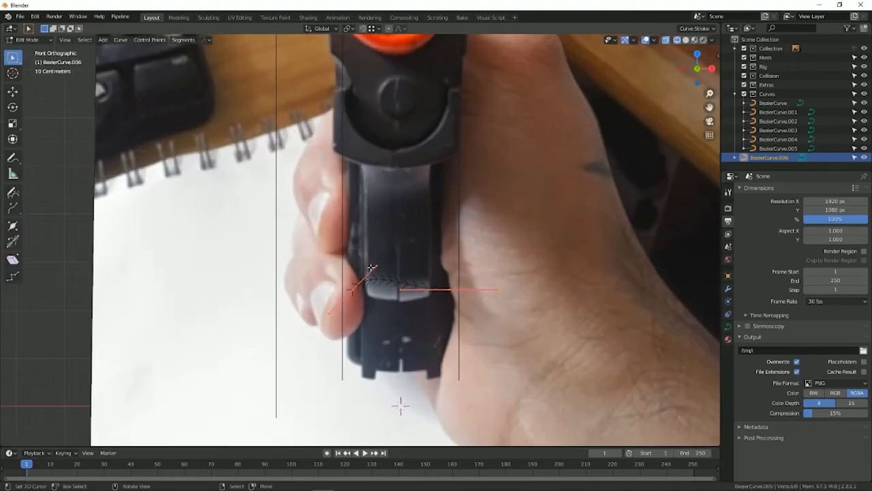
{"action": "key", "text": "r"}
{"action": "left_click", "coordinate": [353, 341]}
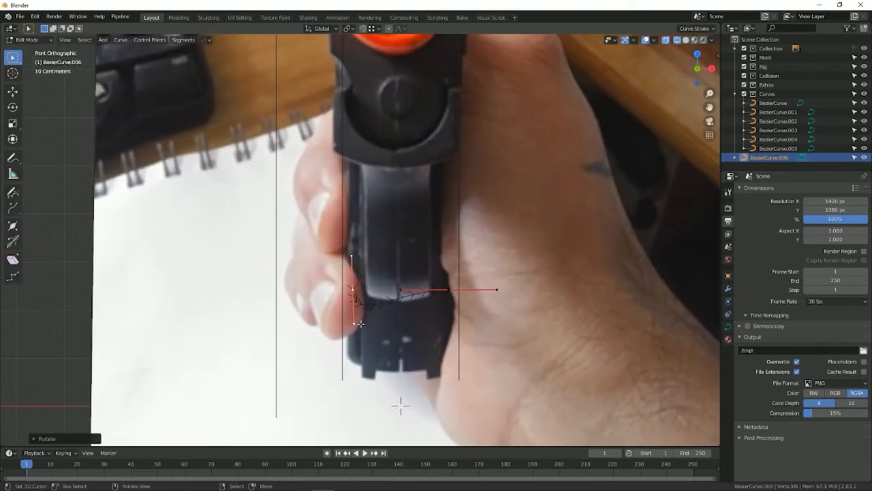
{"action": "key", "text": "g"}
{"action": "key", "text": "x"}
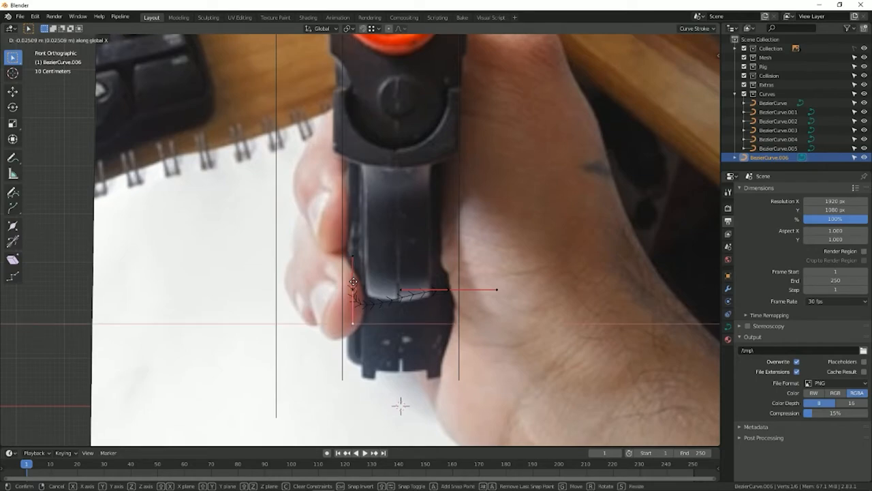
{"action": "left_click", "coordinate": [353, 281]}
{"action": "key", "text": "ctrl+shift+Tab"}
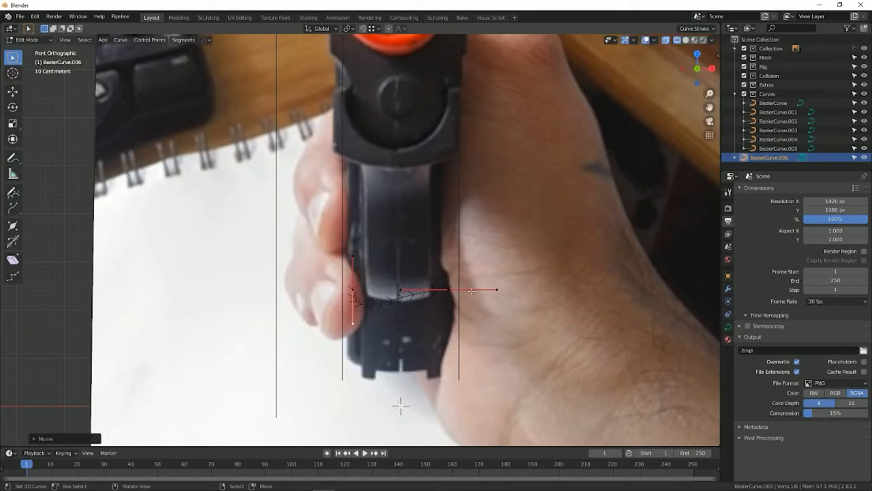
Step: Turn the new curve's right end point handles vertical and align the lower handle along X
{"action": "key", "text": "r"}
{"action": "left_click", "coordinate": [445, 239]}
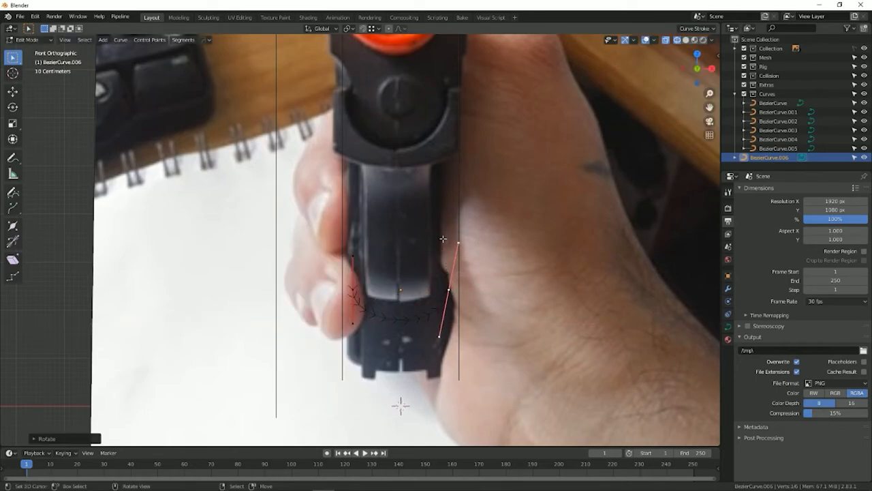
{"action": "key", "text": "g"}
{"action": "key", "text": "x"}
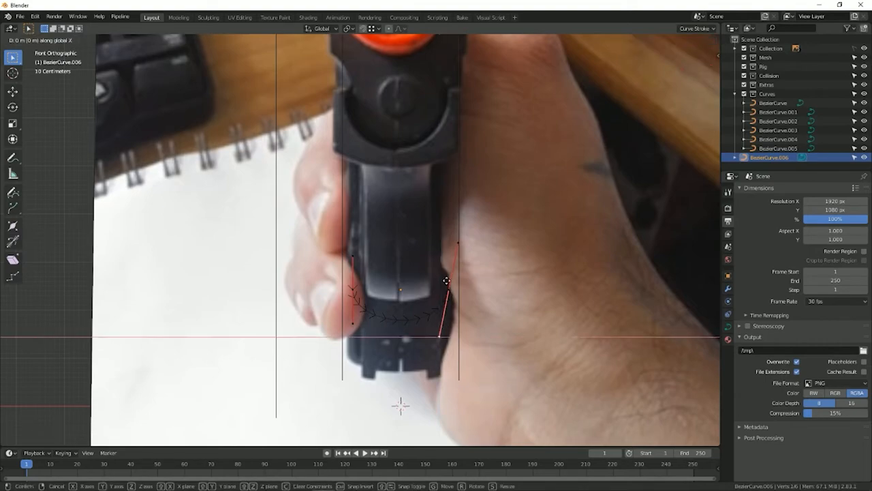
{"action": "left_click", "coordinate": [446, 280]}
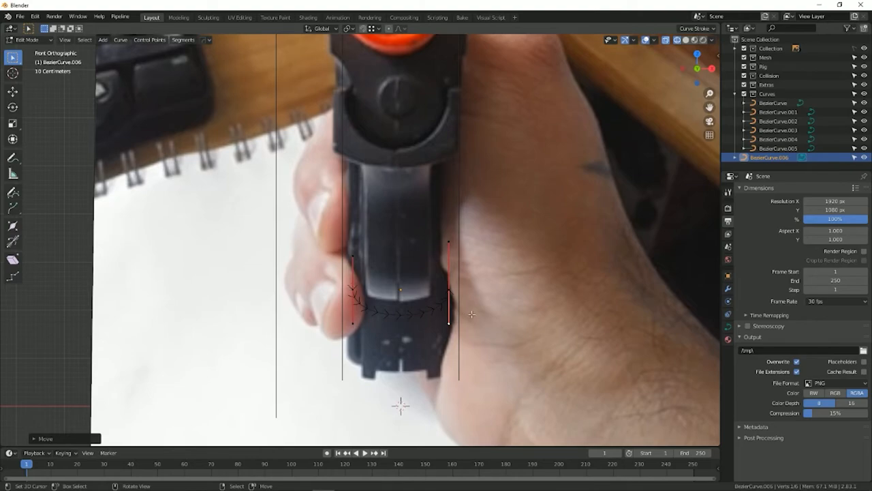
Step: Level the upper and the lower handles of the new curve's two end points along Z
{"action": "key", "text": "g"}
{"action": "key", "text": "z"}
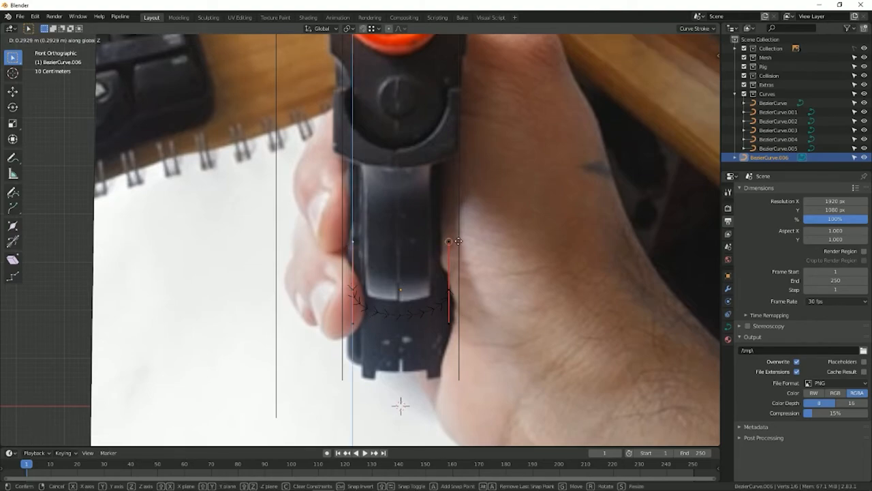
{"action": "left_click", "coordinate": [460, 241]}
{"action": "scroll", "coordinate": [459, 241], "scroll_direction": "up", "scroll_amount": 2}
{"action": "key", "text": "g"}
{"action": "key", "text": "z"}
{"action": "left_click", "coordinate": [479, 282]}
{"action": "left_click", "coordinate": [487, 361]}
{"action": "key", "text": "g"}
{"action": "key", "text": "z"}
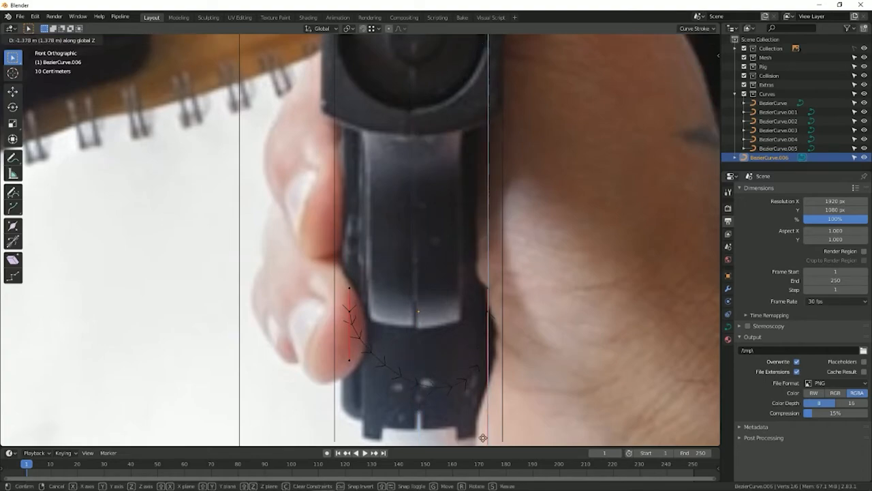
{"action": "right_click", "coordinate": [481, 39]}
{"action": "key", "text": "g"}
{"action": "key", "text": "z"}
{"action": "right_click", "coordinate": [411, 343]}
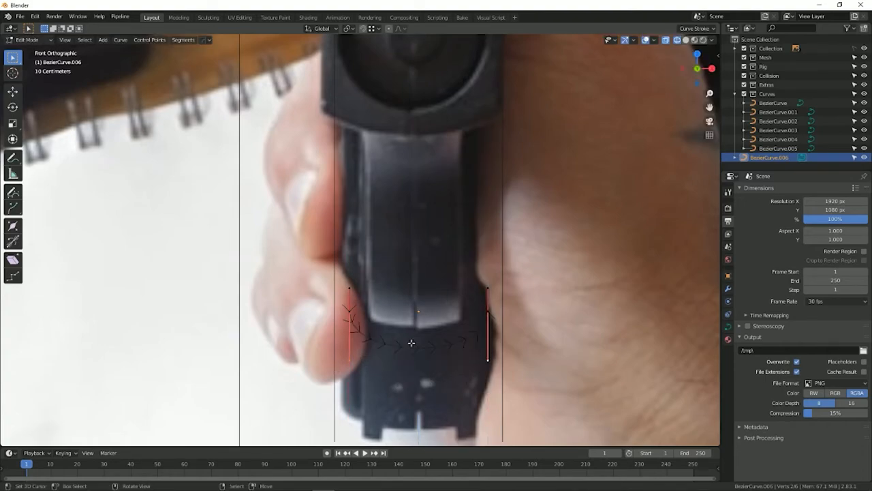
Step: Select all points of the new curve and move them up along Z to the frame's underside below the barrel
{"action": "key", "text": "a"}
{"action": "scroll", "coordinate": [411, 343], "scroll_direction": "down", "scroll_amount": 3}
{"action": "middle_click_drag", "start_coordinate": [437, 323], "coordinate": [433, 381], "text": "shift"}
{"action": "key", "text": "g"}
{"action": "key", "text": "z"}
{"action": "left_click", "coordinate": [445, 263]}
{"action": "scroll", "coordinate": [445, 263], "scroll_direction": "up", "scroll_amount": 4}
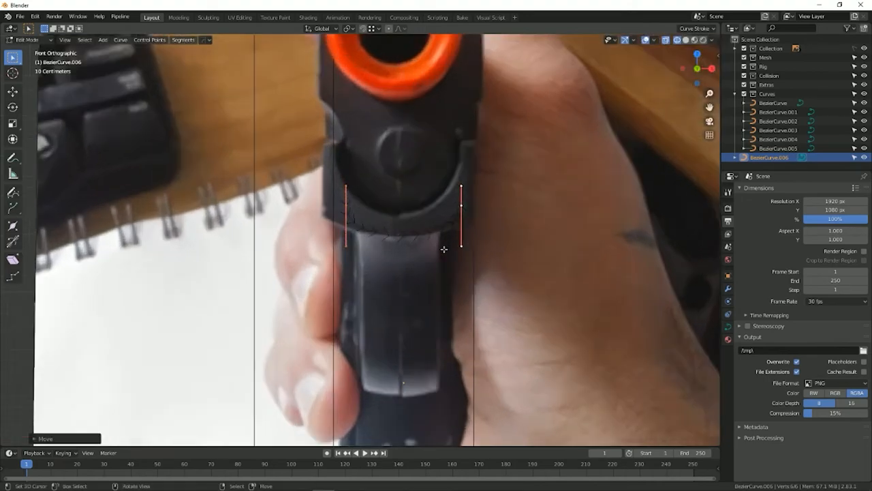
Step: Move both end points of the cross curve outward along X onto the side curves and adjust their lower handles along Z
{"action": "middle_click_drag", "start_coordinate": [459, 267], "coordinate": [460, 281], "text": "shift"}
{"action": "key", "text": "g"}
{"action": "key", "text": "x"}
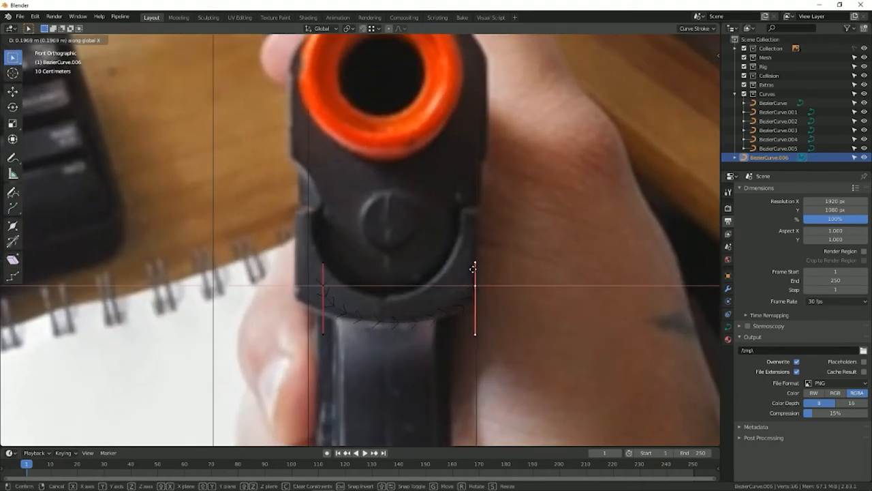
{"action": "left_click", "coordinate": [473, 115]}
{"action": "left_click", "coordinate": [328, 284]}
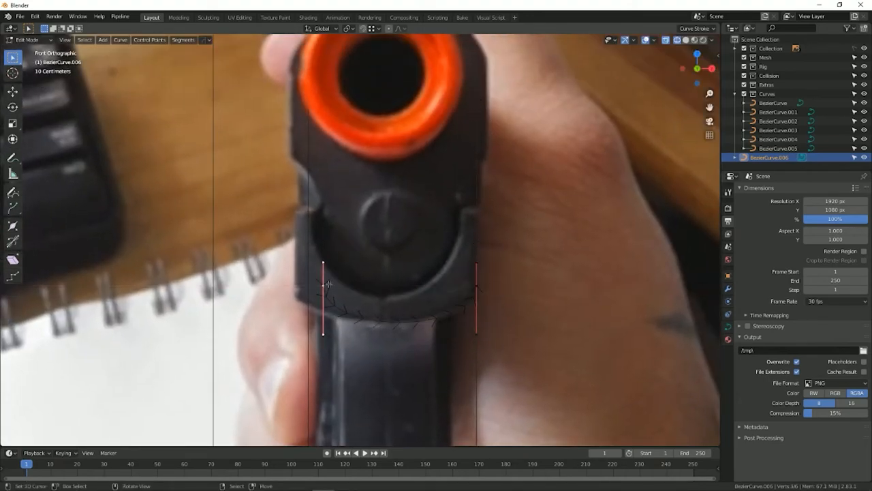
{"action": "key", "text": "g"}
{"action": "left_click", "coordinate": [304, 122]}
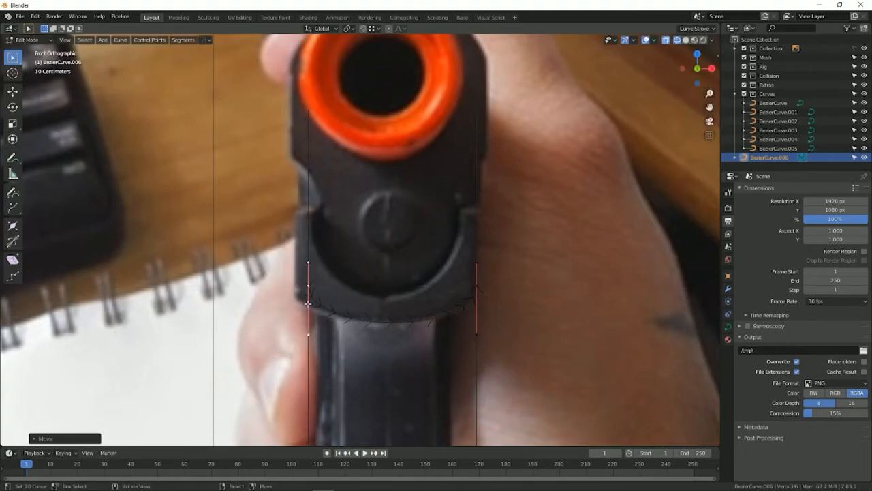
{"action": "key", "text": "g"}
{"action": "key", "text": "z"}
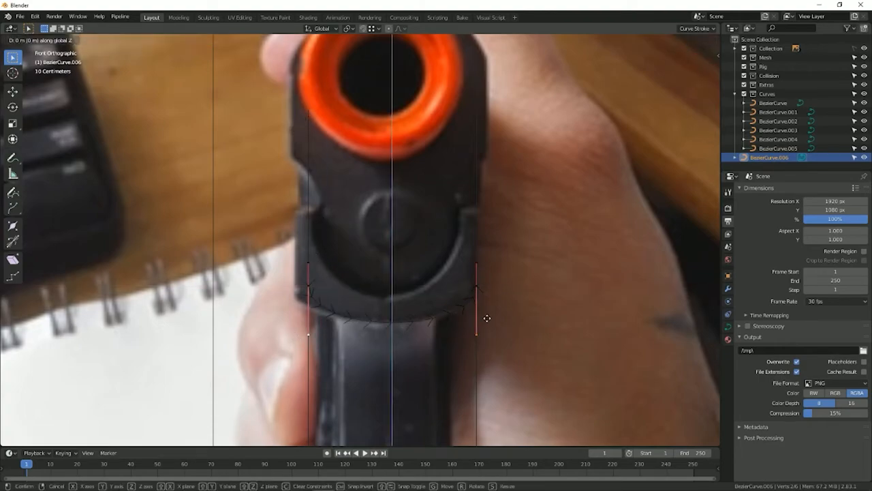
{"action": "left_click", "coordinate": [475, 354]}
Step: Move the whole cross curve about -4.7 m along Y and 1.7 m along Z to the front ends of the side curves
{"action": "scroll", "coordinate": [470, 348], "scroll_direction": "down", "scroll_amount": 5}
{"action": "middle_click_drag", "start_coordinate": [456, 332], "coordinate": [407, 303]}
{"action": "scroll", "coordinate": [382, 320], "scroll_direction": "up", "scroll_amount": 2}
{"action": "key", "text": "Tab"}
{"action": "middle_click_drag", "start_coordinate": [387, 266], "coordinate": [415, 284], "text": "shift"}
{"action": "key", "text": "g"}
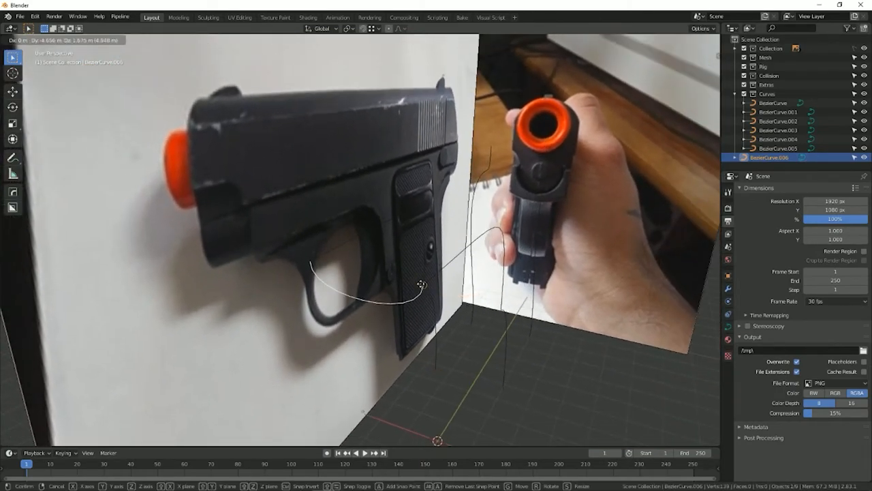
{"action": "left_click", "coordinate": [319, 281]}
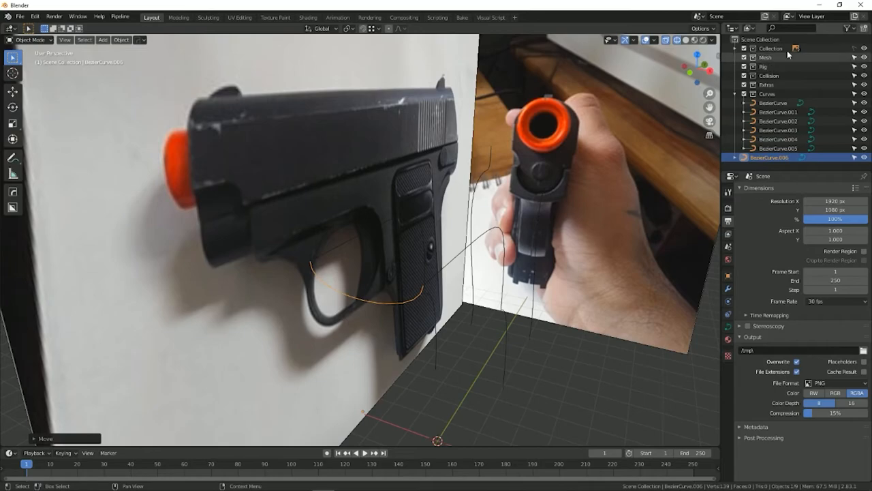
Step: Hide the reference photos and examine from several angles and the side view how the cross curve meets the side curves
{"action": "left_click", "coordinate": [864, 49]}
{"action": "scroll", "coordinate": [453, 220], "scroll_direction": "up", "scroll_amount": 3}
{"action": "key", "text": "a"}
{"action": "mouse_move", "coordinate": [540, 230]}
{"action": "middle_mouse_down"}
{"action": "mouse_move", "coordinate": [454, 220]}
{"action": "mouse_move", "coordinate": [462, 211]}
{"action": "mouse_move", "coordinate": [549, 217]}
{"action": "middle_mouse_up"}
{"action": "key", "text": "a"}
{"action": "middle_click_drag", "start_coordinate": [456, 209], "coordinate": [210, 221]}
{"action": "middle_click_drag", "start_coordinate": [426, 280], "coordinate": [307, 162]}
{"action": "middle_click_drag", "start_coordinate": [454, 185], "coordinate": [354, 209]}
{"action": "left_click", "coordinate": [344, 195]}
{"action": "key", "text": "KP_3"}
{"action": "left_click", "coordinate": [457, 225]}
{"action": "left_click", "coordinate": [473, 263]}
{"action": "left_click", "coordinate": [470, 249]}
{"action": "left_click", "coordinate": [467, 253]}
{"action": "left_click", "coordinate": [466, 254]}
{"action": "scroll", "coordinate": [463, 256], "scroll_direction": "up", "scroll_amount": 2}
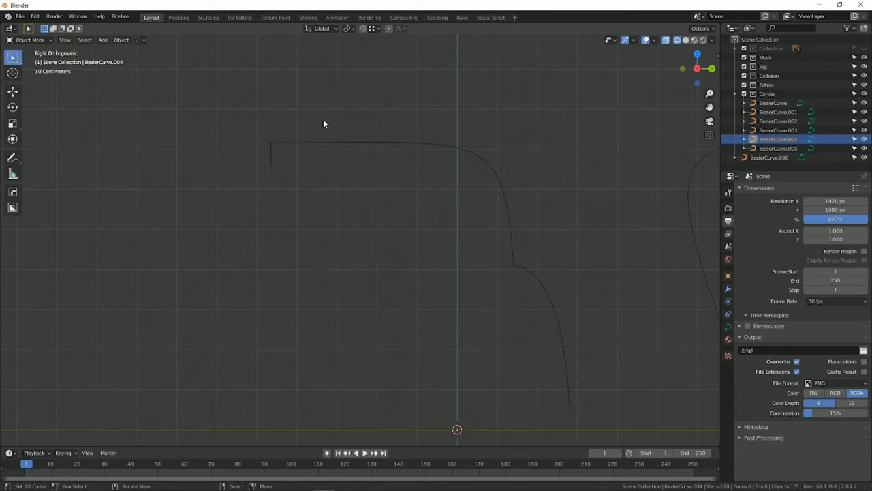
Step: Duplicate the cross curve and move the copy to the corner where the frame-underside curves meet the grip-front curves
{"action": "left_click", "coordinate": [277, 143]}
{"action": "key", "text": "shift+d"}
{"action": "left_click", "coordinate": [521, 274]}
{"action": "scroll", "coordinate": [522, 274], "scroll_direction": "up", "scroll_amount": 1}
{"action": "key", "text": "g"}
{"action": "left_click", "coordinate": [547, 258]}
Step: Rotate the copied cross curve in side view to follow the direction of the grip-front curves
{"action": "scroll", "coordinate": [579, 266], "scroll_direction": "up", "scroll_amount": 1}
{"action": "scroll", "coordinate": [434, 238], "scroll_direction": "up", "scroll_amount": 2}
{"action": "middle_click_drag", "start_coordinate": [584, 269], "coordinate": [321, 208], "text": "shift"}
{"action": "key", "text": "r"}
{"action": "left_click", "coordinate": [466, 239]}
Step: Set the transform pivot to 3D Cursor and snap the cursor to the upper control points of the copied corner curve
{"action": "key", "text": "Tab"}
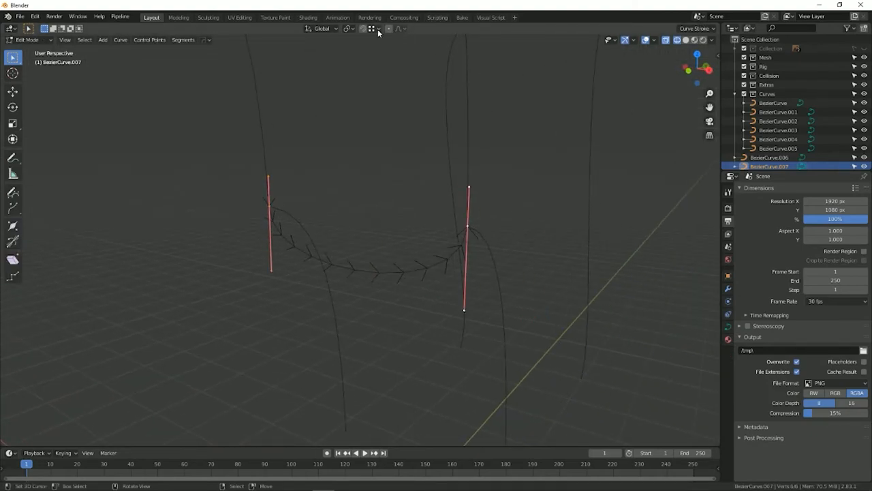
{"action": "left_click", "coordinate": [351, 28]}
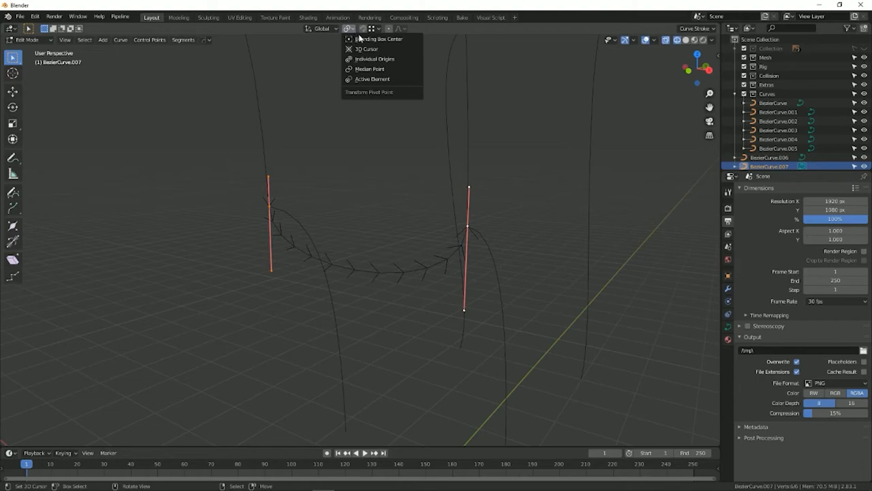
{"action": "left_click", "coordinate": [366, 49]}
{"action": "key", "text": "shift+s"}
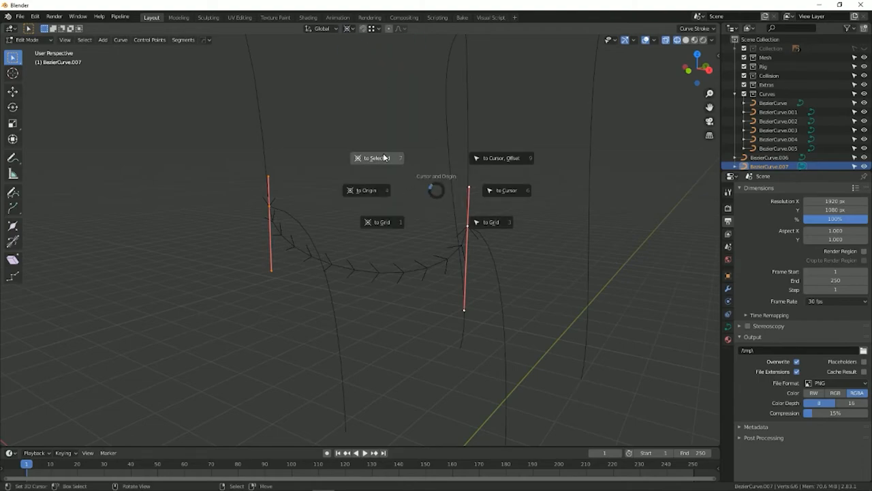
{"action": "left_click", "coordinate": [385, 158]}
Step: Rotate the corner cross curve about the cursor in side view so it slants down toward the front
{"action": "middle_click_drag", "start_coordinate": [465, 228], "coordinate": [418, 210]}
{"action": "key", "text": "Tab"}
{"action": "left_click", "coordinate": [417, 172]}
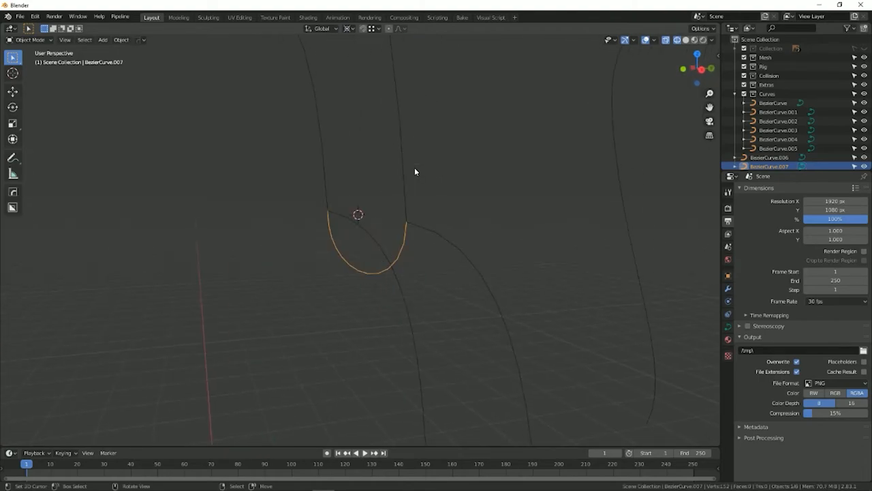
{"action": "key", "text": "KP_1"}
{"action": "key", "text": "KP_3"}
{"action": "scroll", "coordinate": [417, 175], "scroll_direction": "up", "scroll_amount": 4}
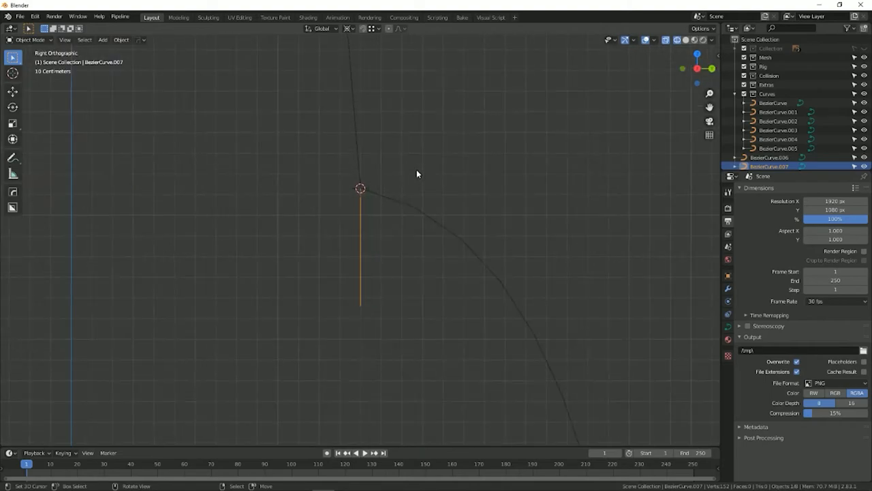
{"action": "middle_click_drag", "start_coordinate": [417, 175], "coordinate": [432, 206], "text": "shift"}
{"action": "key", "text": "r"}
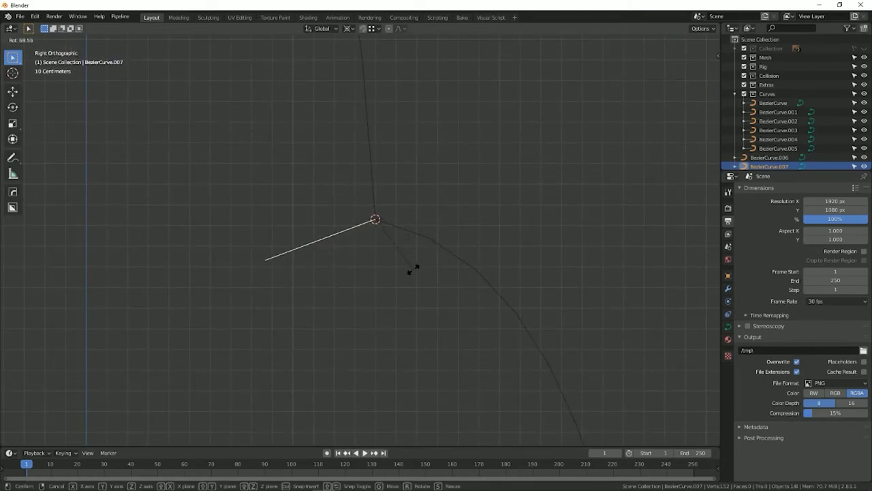
{"action": "left_click", "coordinate": [429, 257]}
{"action": "scroll", "coordinate": [432, 257], "scroll_direction": "down", "scroll_amount": 4}
{"action": "middle_click_drag", "start_coordinate": [431, 257], "coordinate": [500, 320], "text": "shift"}
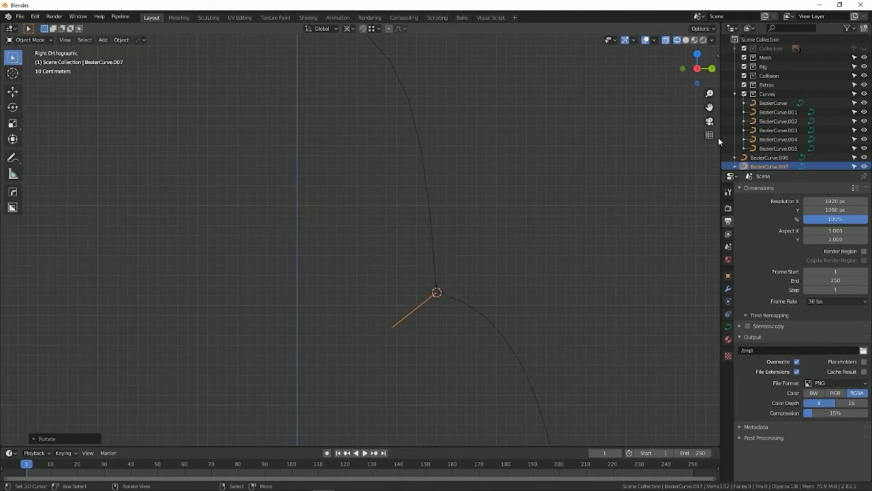
Step: Show the reference photos and fine-tune the corner cross curve's rotation against the frame corner
{"action": "left_click", "coordinate": [864, 48]}
{"action": "middle_click_drag", "start_coordinate": [457, 268], "coordinate": [466, 244], "text": "shift"}
{"action": "key", "text": "r"}
{"action": "left_click", "coordinate": [473, 244]}
Step: Move the lower handles of the corner cross curve in side view to follow the frame corner in the photo
{"action": "key", "text": "Tab"}
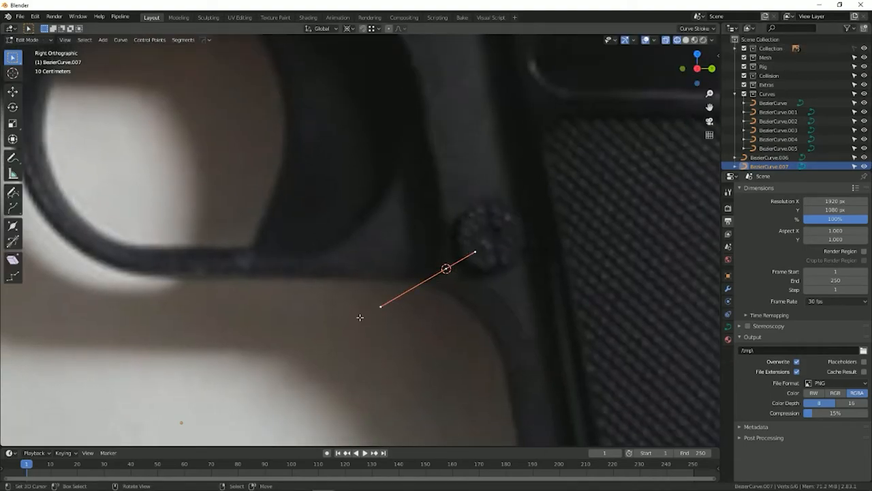
{"action": "middle_click_drag", "start_coordinate": [368, 309], "coordinate": [397, 329]}
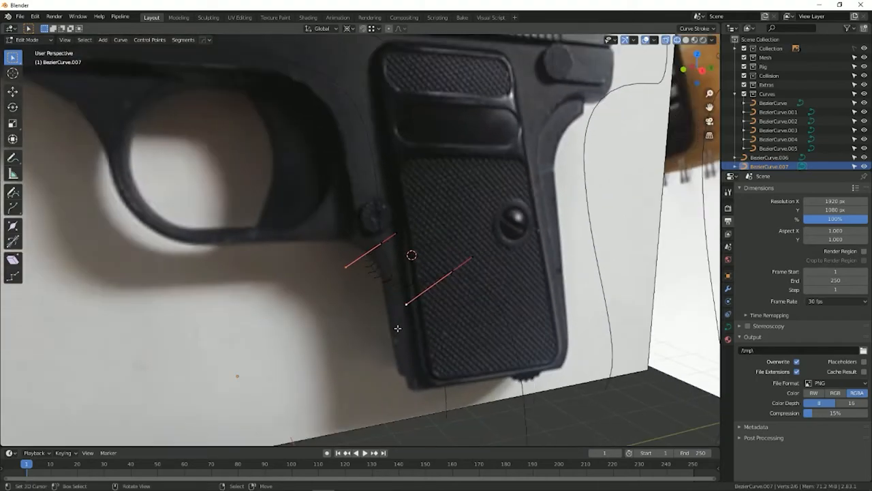
{"action": "key", "text": "KP_3"}
{"action": "scroll", "coordinate": [398, 329], "scroll_direction": "up", "scroll_amount": 3}
{"action": "key", "text": "g"}
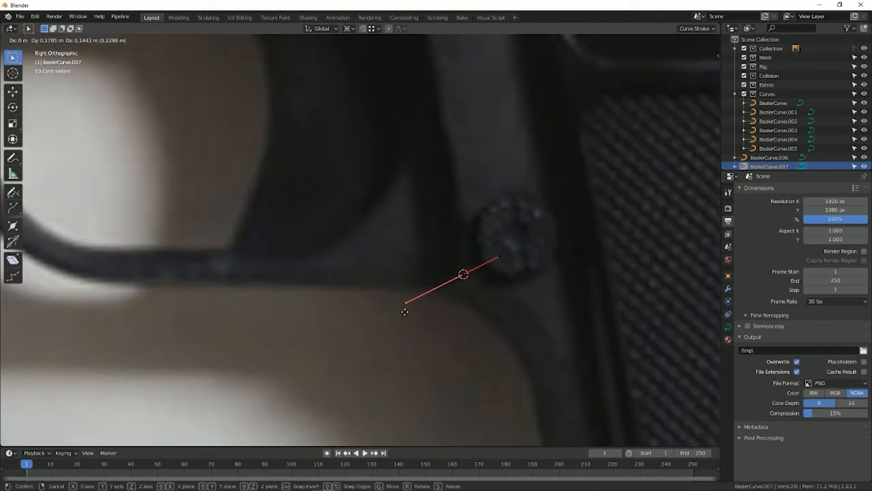
{"action": "left_click", "coordinate": [405, 311]}
{"action": "scroll", "coordinate": [405, 307], "scroll_direction": "down", "scroll_amount": 5}
{"action": "middle_click_drag", "start_coordinate": [405, 307], "coordinate": [408, 350]}
{"action": "key", "text": "Tab"}
{"action": "scroll", "coordinate": [412, 267], "scroll_direction": "down", "scroll_amount": 4}
{"action": "middle_click_drag", "start_coordinate": [412, 267], "coordinate": [488, 300], "text": "shift"}
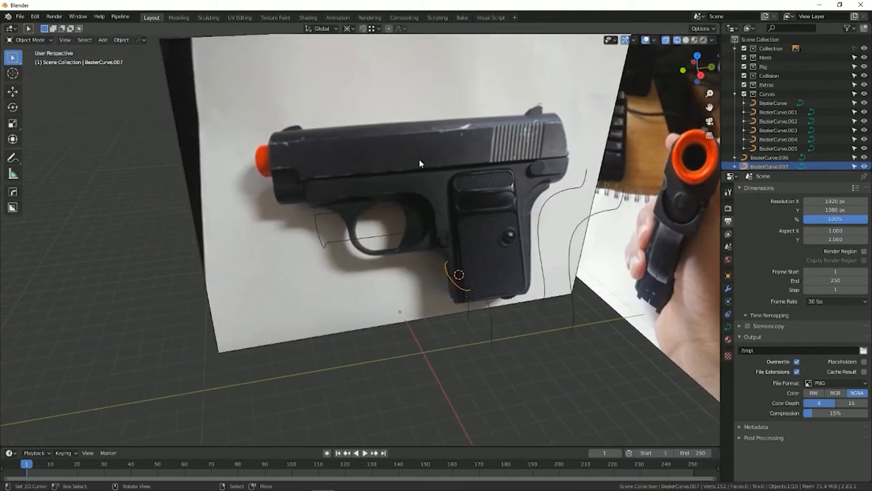
Step: Set the transform pivot to Individual Origins and duplicate the corner cross curve to the bottom front of the grip
{"action": "left_click", "coordinate": [349, 28]}
{"action": "left_click", "coordinate": [360, 60]}
{"action": "right_click", "coordinate": [329, 251]}
{"action": "middle_click_drag", "start_coordinate": [329, 251], "coordinate": [303, 217]}
{"action": "key", "text": "shift+d"}
{"action": "left_click", "coordinate": [480, 367]}
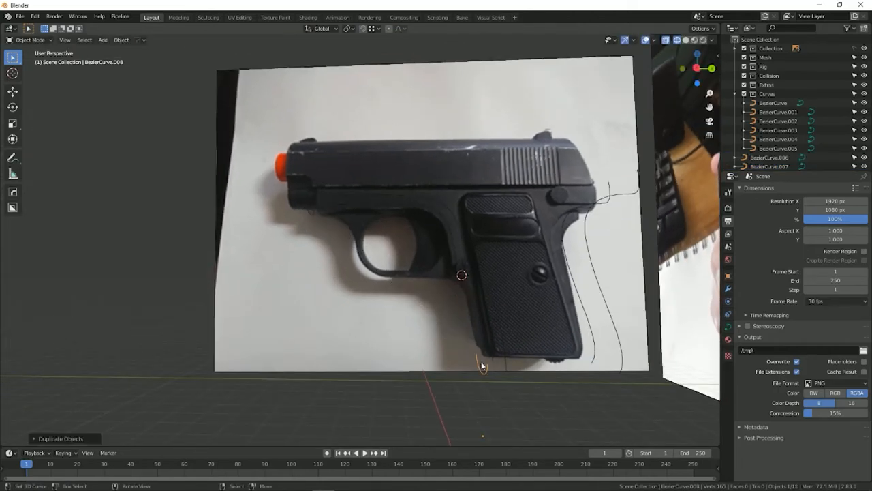
Step: Rotate the copied cross curve about the X axis so it lies flat at the grip's bottom
{"action": "key", "text": "r"}
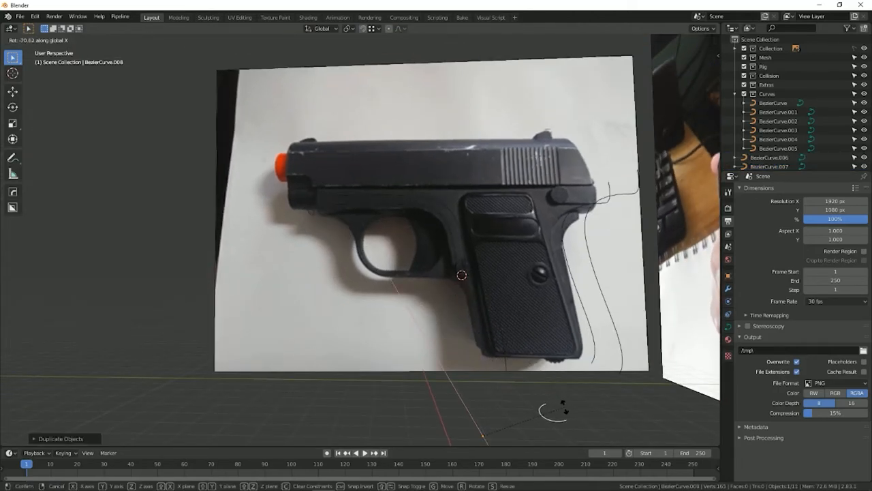
{"action": "type", "text": "0"}
{"action": "key", "text": "Return"}
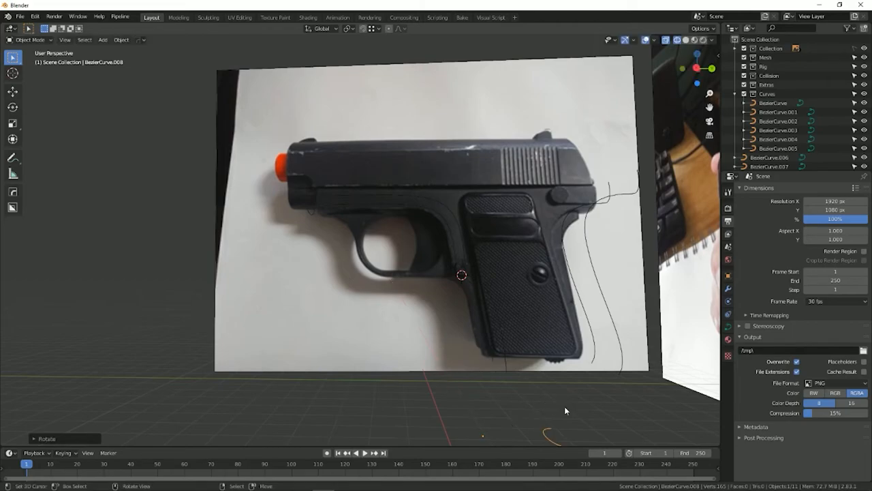
{"action": "key", "text": "KP_3"}
{"action": "middle_click_drag", "start_coordinate": [524, 329], "coordinate": [498, 332]}
Step: Move the flat cross curve along the ground plane and vertically to the lower ends of the grip-front curves
{"action": "key", "text": "g"}
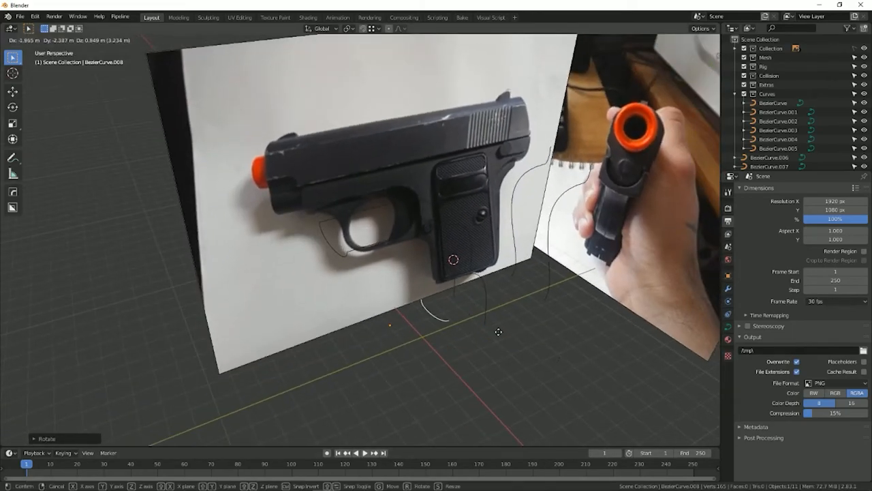
{"action": "left_click", "coordinate": [490, 329]}
{"action": "key", "text": "g"}
{"action": "key", "text": "z"}
{"action": "key", "text": "x"}
{"action": "key", "text": "y"}
{"action": "left_click", "coordinate": [466, 340]}
{"action": "key", "text": "g"}
{"action": "key", "text": "z"}
{"action": "key", "text": "x"}
{"action": "left_click", "coordinate": [484, 328]}
Step: Align both end points of the flat cross curve with the lower ends of the grip-front curves
{"action": "scroll", "coordinate": [518, 341], "scroll_direction": "up", "scroll_amount": 3}
{"action": "key", "text": "Tab"}
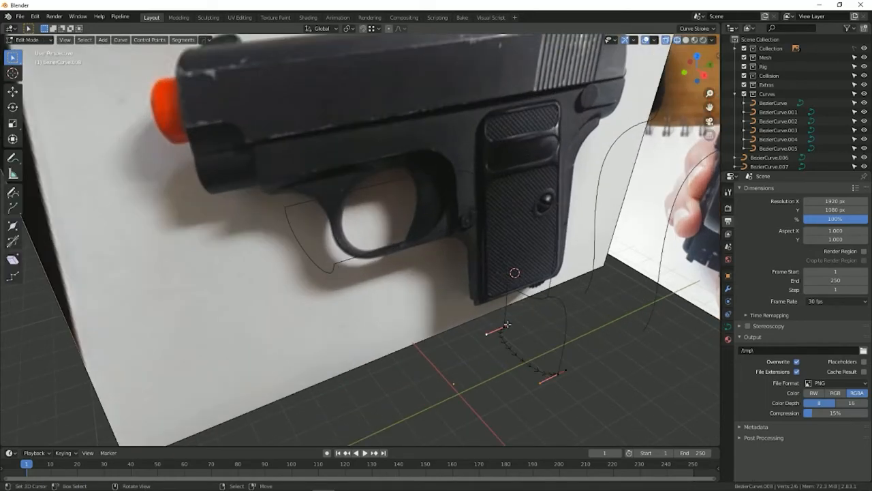
{"action": "right_click", "coordinate": [506, 326]}
{"action": "key", "text": "g"}
{"action": "left_click", "coordinate": [506, 325]}
{"action": "right_click", "coordinate": [559, 375]}
{"action": "key", "text": "g"}
{"action": "left_click", "coordinate": [559, 374]}
{"action": "middle_click_drag", "start_coordinate": [558, 374], "coordinate": [528, 333]}
{"action": "key", "text": "Tab"}
Step: Duplicate the flat cross curve and move the copy to the lower ends of the grip-back curves
{"action": "scroll", "coordinate": [553, 253], "scroll_direction": "down", "scroll_amount": 4}
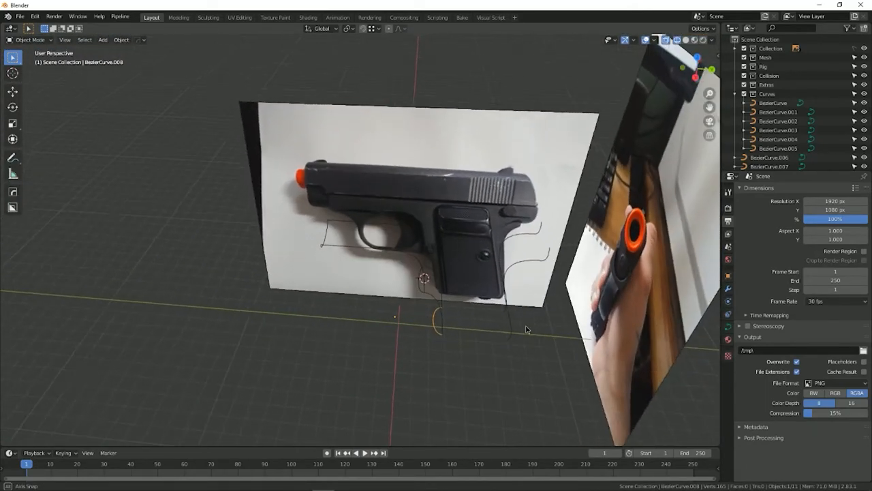
{"action": "scroll", "coordinate": [478, 364], "scroll_direction": "up", "scroll_amount": 3}
{"action": "middle_click_drag", "start_coordinate": [478, 363], "coordinate": [372, 361]}
{"action": "key", "text": "shift+d"}
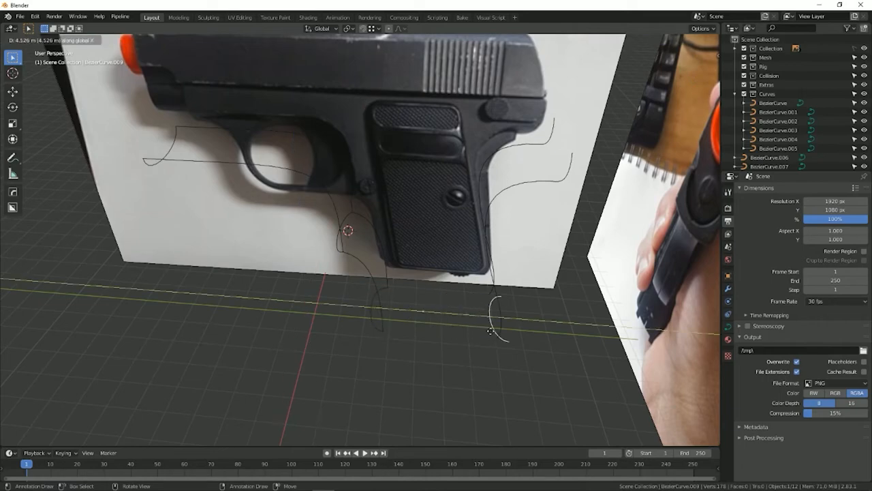
{"action": "left_click", "coordinate": [517, 331]}
Step: Rotate the grip-back copy about Z to face backward and shift it horizontally onto the curve ends
{"action": "key", "text": "Tab"}
{"action": "key", "text": "r"}
{"action": "key", "text": "z"}
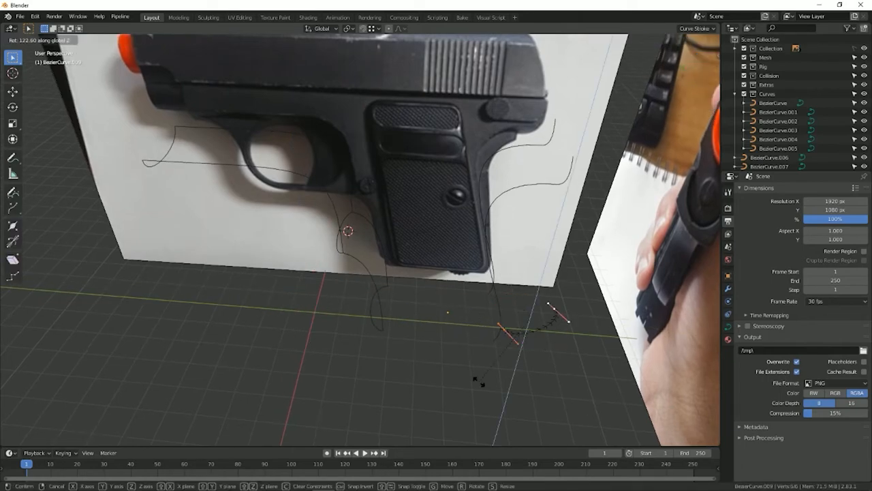
{"action": "left_click", "coordinate": [478, 382]}
{"action": "key", "text": "shift+z"}
{"action": "left_click", "coordinate": [465, 346]}
Step: Duplicate the rear cross curve within the same object and place the copy at the upper ends of the grip-back curves
{"action": "middle_click_drag", "start_coordinate": [497, 347], "coordinate": [448, 350]}
{"action": "key", "text": "shift+d"}
{"action": "left_click", "coordinate": [502, 176]}
{"action": "middle_click_drag", "start_coordinate": [493, 175], "coordinate": [502, 177]}
{"action": "key", "text": "Tab"}
{"action": "scroll", "coordinate": [494, 194], "scroll_direction": "down", "scroll_amount": 4}
Step: Hide the reference photos and examine the curve network from several angles
{"action": "middle_click_drag", "start_coordinate": [441, 257], "coordinate": [469, 244]}
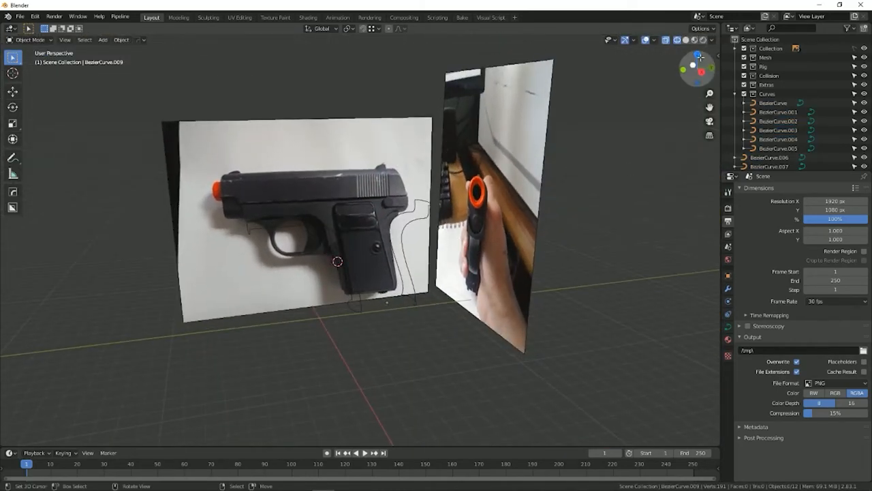
{"action": "left_click", "coordinate": [864, 48]}
{"action": "scroll", "coordinate": [133, 226], "scroll_direction": "up", "scroll_amount": 3}
{"action": "middle_click_drag", "start_coordinate": [136, 232], "coordinate": [249, 259]}
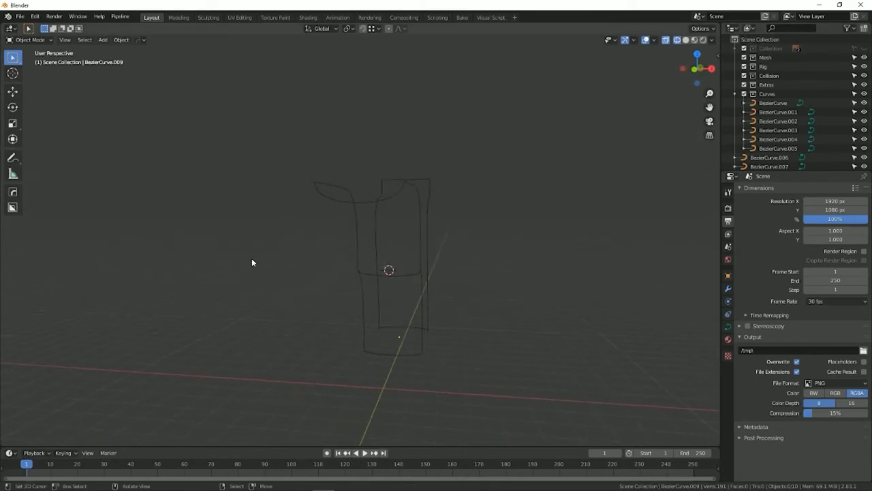
{"action": "scroll", "coordinate": [300, 286], "scroll_direction": "up", "scroll_amount": 5}
{"action": "middle_click_drag", "start_coordinate": [383, 249], "coordinate": [441, 277]}
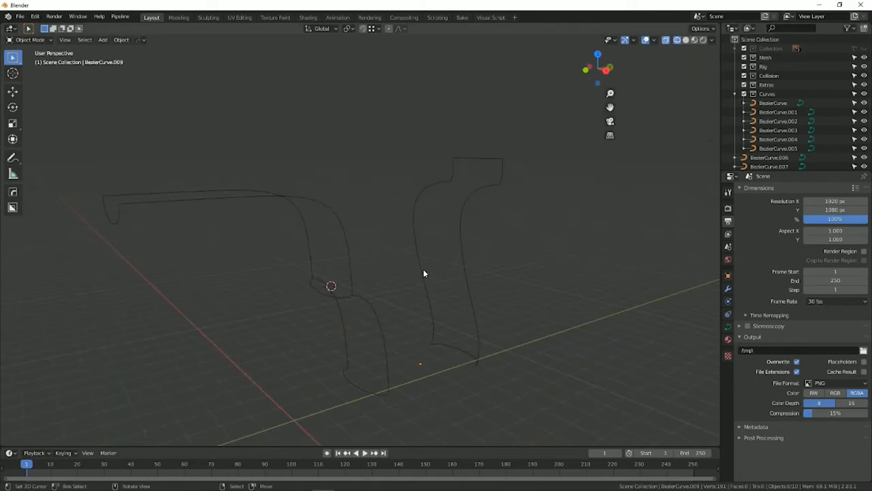
Step: Set Curves To Mesh to operate on the Curves collection and enable its preview
{"action": "key", "text": "n"}
{"action": "left_click", "coordinate": [715, 368]}
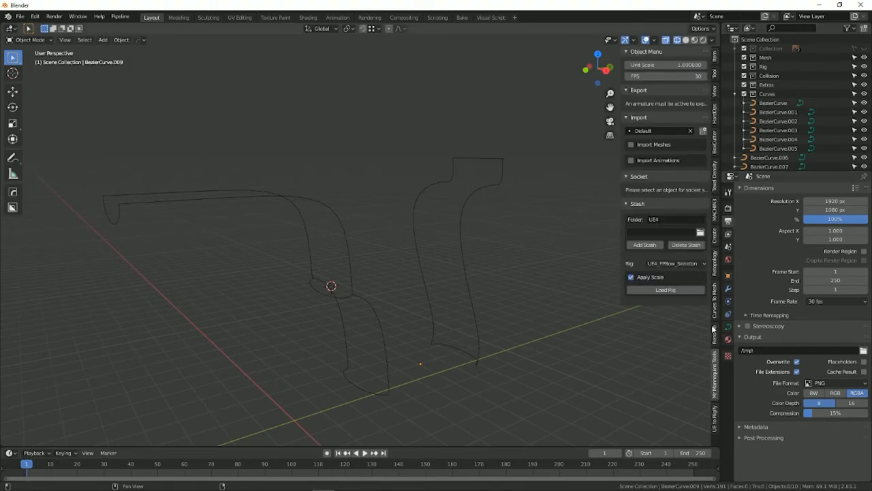
{"action": "left_click", "coordinate": [715, 319]}
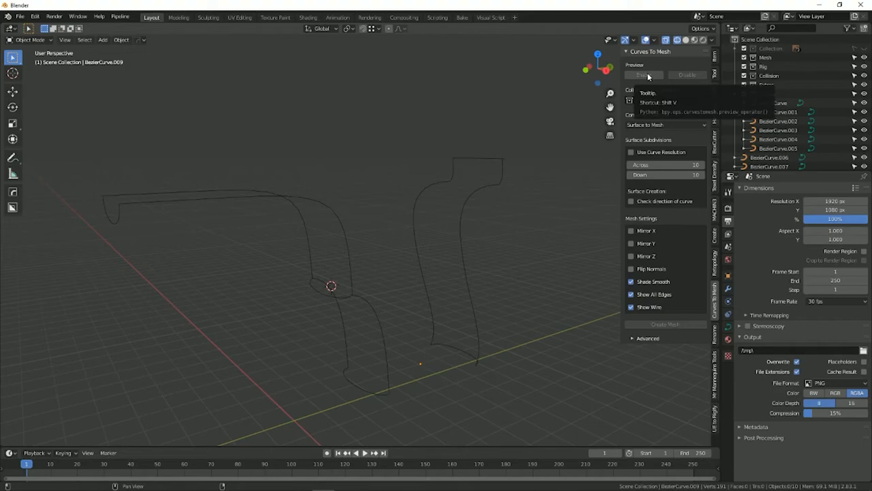
{"action": "left_click", "coordinate": [658, 99]}
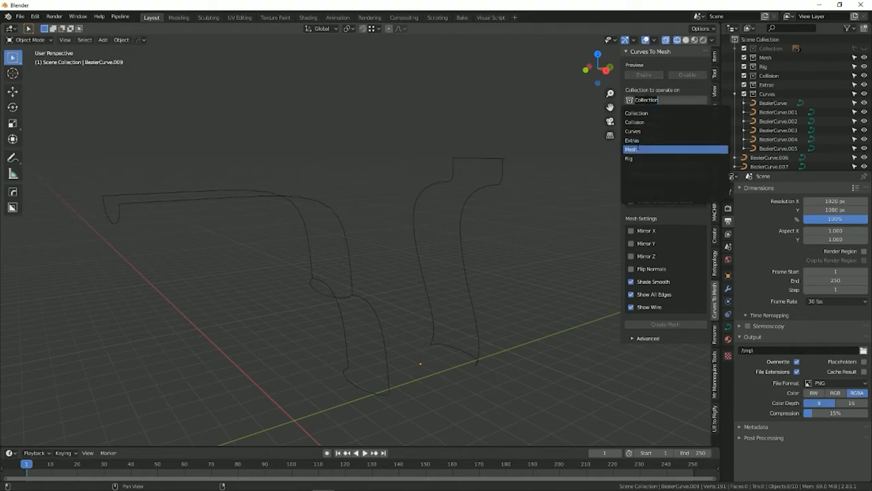
{"action": "left_click", "coordinate": [643, 131]}
{"action": "left_click", "coordinate": [644, 75]}
Step: Separate the upper rear cross curve from the lower one into its own object
{"action": "middle_click_drag", "start_coordinate": [518, 191], "coordinate": [470, 257]}
{"action": "left_click", "coordinate": [486, 201]}
{"action": "key", "text": "Tab"}
{"action": "middle_click_drag", "start_coordinate": [312, 348], "coordinate": [440, 382]}
{"action": "key", "text": "Tab"}
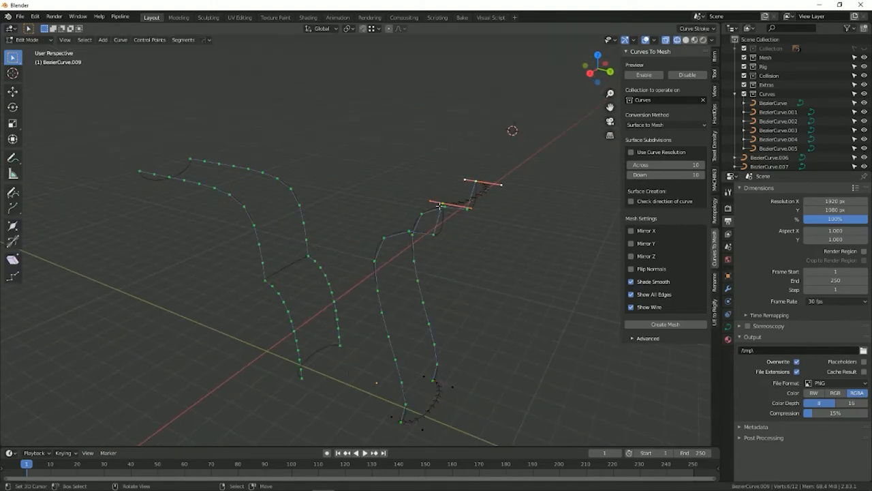
{"action": "key", "text": "g"}
{"action": "right_click", "coordinate": [489, 175]}
{"action": "key", "text": "p"}
{"action": "left_click", "coordinate": [488, 176]}
{"action": "left_click", "coordinate": [487, 124]}
{"action": "left_click", "coordinate": [481, 191]}
{"action": "key", "text": "g"}
{"action": "right_click", "coordinate": [478, 154]}
{"action": "key", "text": "g"}
{"action": "right_click", "coordinate": [478, 203]}
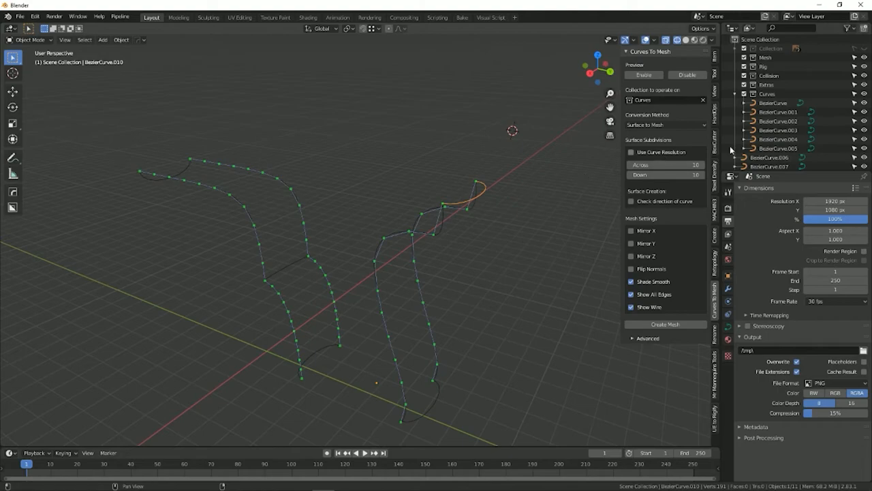
Step: Move the cross curves BezierCurve.006 through BezierCurve.010 into the Curves collection
{"action": "scroll", "coordinate": [774, 138], "scroll_direction": "down", "scroll_amount": 1}
{"action": "left_click", "coordinate": [774, 140]}
{"action": "scroll", "coordinate": [774, 140], "scroll_direction": "down", "scroll_amount": 1}
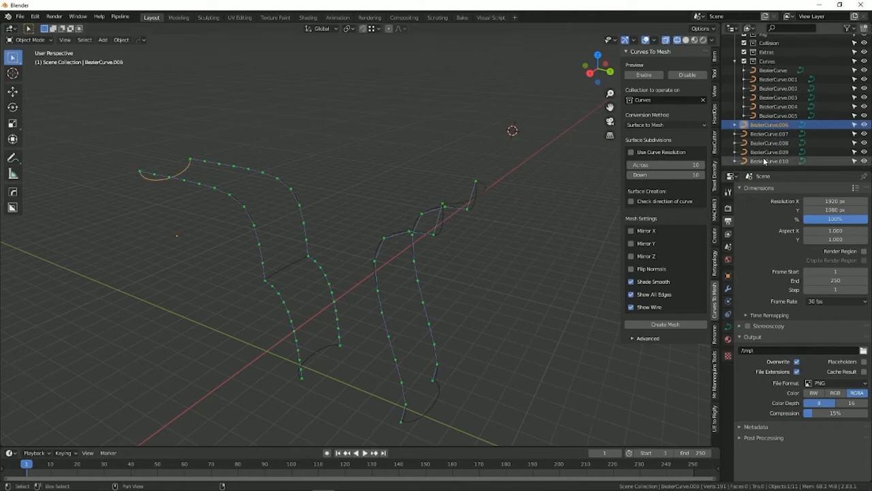
{"action": "left_click", "coordinate": [763, 161], "text": "shift"}
{"action": "scroll", "coordinate": [775, 134], "scroll_direction": "up", "scroll_amount": 2}
{"action": "left_click_drag", "start_coordinate": [770, 157], "coordinate": [765, 92]}
Step: Examine the surface preview on the front curves and the missing surface between the grip-back curves
{"action": "middle_click_drag", "start_coordinate": [521, 186], "coordinate": [457, 175]}
{"action": "left_click", "coordinate": [388, 256]}
{"action": "middle_click_drag", "start_coordinate": [389, 256], "coordinate": [417, 298]}
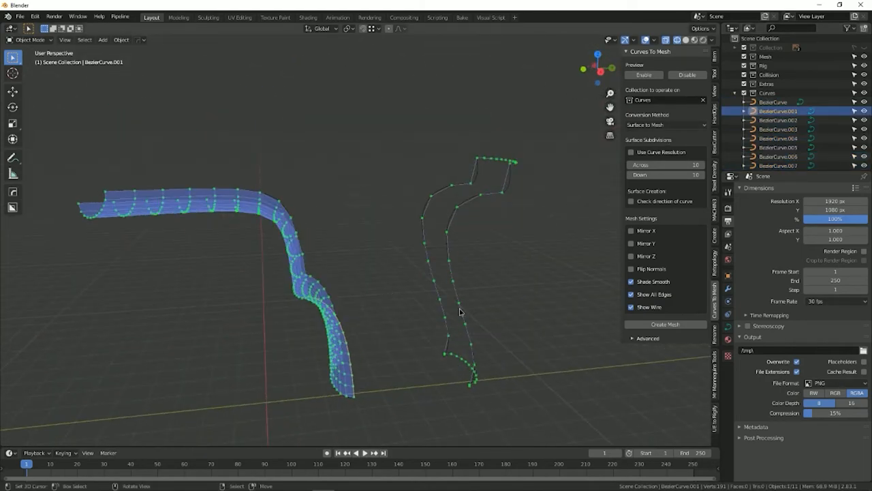
{"action": "right_click", "coordinate": [465, 314]}
{"action": "key", "text": "f"}
{"action": "key", "text": "g"}
{"action": "right_click", "coordinate": [511, 294]}
{"action": "middle_click_drag", "start_coordinate": [512, 294], "coordinate": [398, 325]}
{"action": "key", "text": "a"}
{"action": "key", "text": "a"}
Step: Reposition one end point of the lower rear cross curve onto the bottom end of its grip-back curve
{"action": "scroll", "coordinate": [822, 76], "scroll_direction": "down", "scroll_amount": 3}
{"action": "middle_click_drag", "start_coordinate": [440, 257], "coordinate": [481, 274]}
{"action": "key", "text": "Tab"}
{"action": "scroll", "coordinate": [422, 265], "scroll_direction": "up", "scroll_amount": 3}
{"action": "right_click", "coordinate": [403, 267]}
{"action": "key", "text": "g"}
{"action": "left_click", "coordinate": [422, 274]}
{"action": "key", "text": "g"}
{"action": "left_click", "coordinate": [402, 270]}
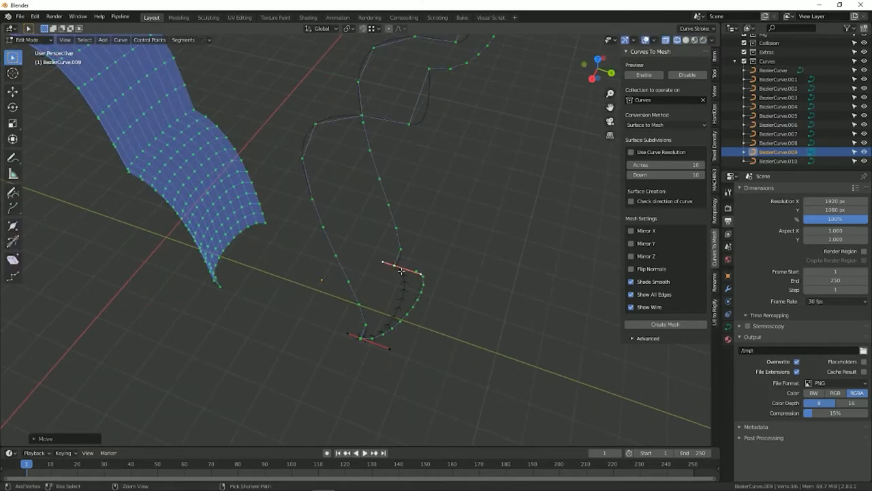
Step: Reposition the opposite end point of the lower rear cross curve onto the other grip-back curve's bottom end
{"action": "right_click", "coordinate": [365, 341]}
{"action": "key", "text": "g"}
{"action": "left_click", "coordinate": [390, 349]}
{"action": "key", "text": "g"}
{"action": "left_click", "coordinate": [366, 343]}
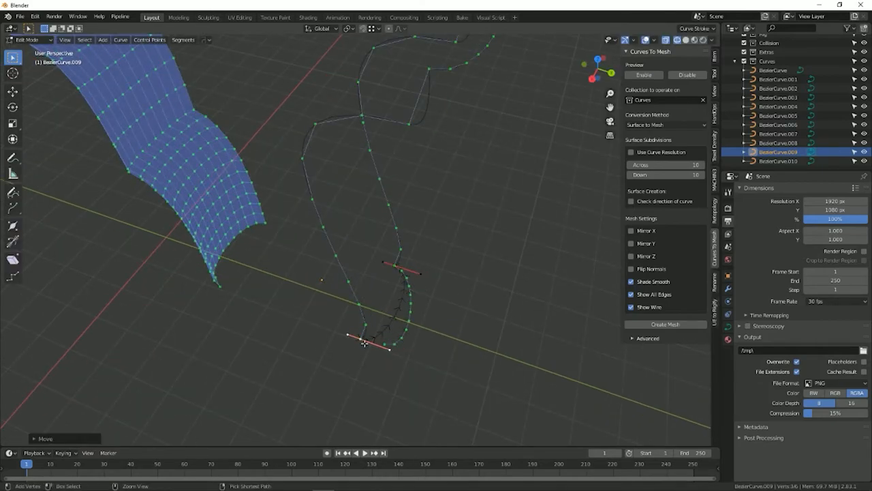
Step: Leave curve editing and examine the surface preview along the front curves and the grip back
{"action": "middle_click_drag", "start_coordinate": [372, 318], "coordinate": [382, 239]}
{"action": "scroll", "coordinate": [382, 205], "scroll_direction": "down", "scroll_amount": 4}
{"action": "middle_click_drag", "start_coordinate": [382, 123], "coordinate": [328, 55]}
{"action": "scroll", "coordinate": [371, 382], "scroll_direction": "up", "scroll_amount": 3}
{"action": "middle_click_drag", "start_coordinate": [372, 389], "coordinate": [405, 422]}
{"action": "key", "text": "Tab"}
{"action": "left_click", "coordinate": [412, 380]}
{"action": "scroll", "coordinate": [417, 364], "scroll_direction": "down", "scroll_amount": 4}
{"action": "key", "text": "a"}
{"action": "key", "text": "a"}
{"action": "middle_click_drag", "start_coordinate": [417, 364], "coordinate": [466, 304]}
{"action": "scroll", "coordinate": [453, 309], "scroll_direction": "up", "scroll_amount": 2}
{"action": "middle_click_drag", "start_coordinate": [338, 261], "coordinate": [376, 303], "text": "shift"}
{"action": "middle_click_drag", "start_coordinate": [506, 180], "coordinate": [624, 179]}
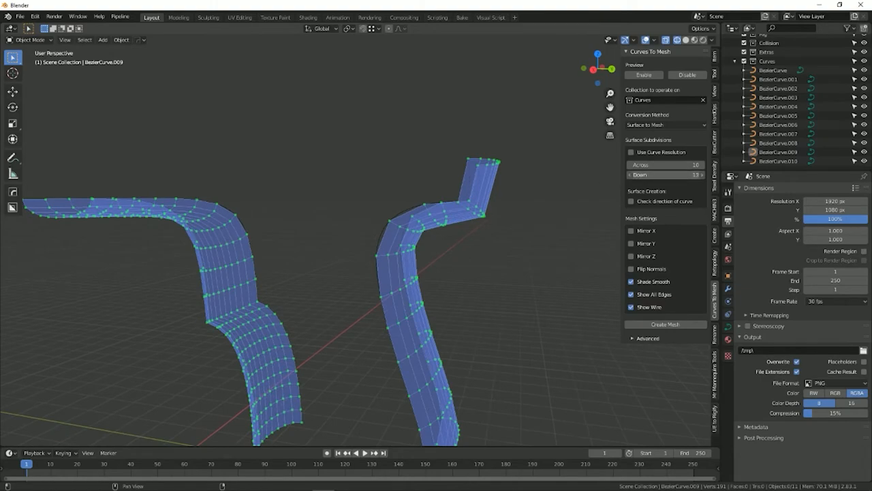
Step: Try raising the surface preview's Down subdivisions to 51 and toggling Use Curve Resolution
{"action": "left_click_drag", "start_coordinate": [656, 175], "coordinate": [658, 175]}
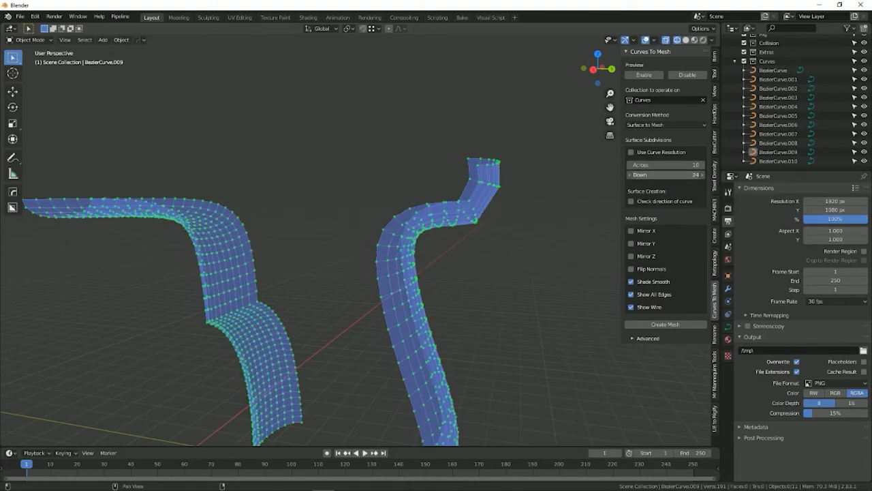
{"action": "middle_click_drag", "start_coordinate": [556, 189], "coordinate": [478, 171]}
{"action": "middle_click_drag", "start_coordinate": [462, 214], "coordinate": [441, 235]}
{"action": "middle_click_drag", "start_coordinate": [580, 170], "coordinate": [501, 194]}
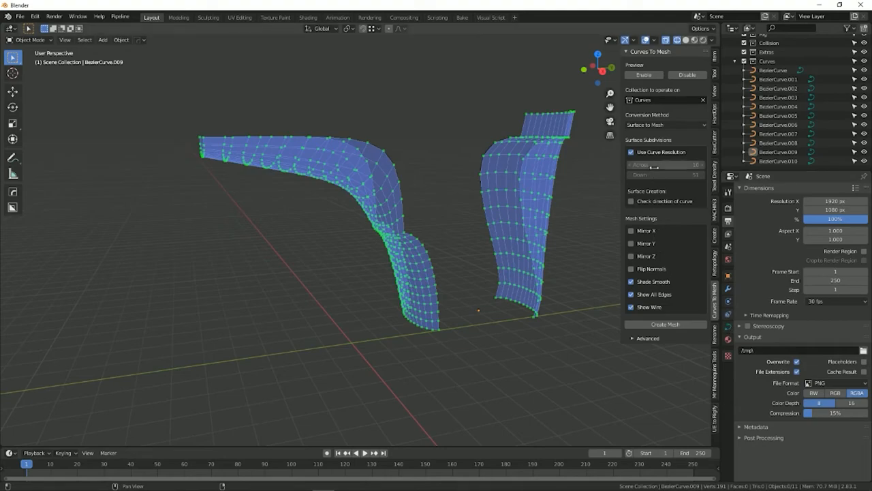
{"action": "left_click", "coordinate": [651, 202]}
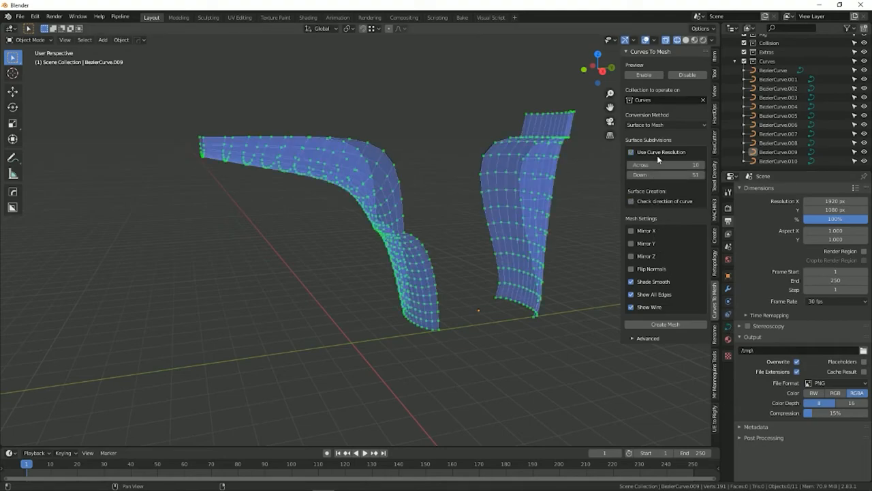
Step: Try the Profiles to Mesh conversion method on the curves, then restore Surface to Mesh
{"action": "left_click", "coordinate": [662, 134]}
{"action": "left_click", "coordinate": [660, 144]}
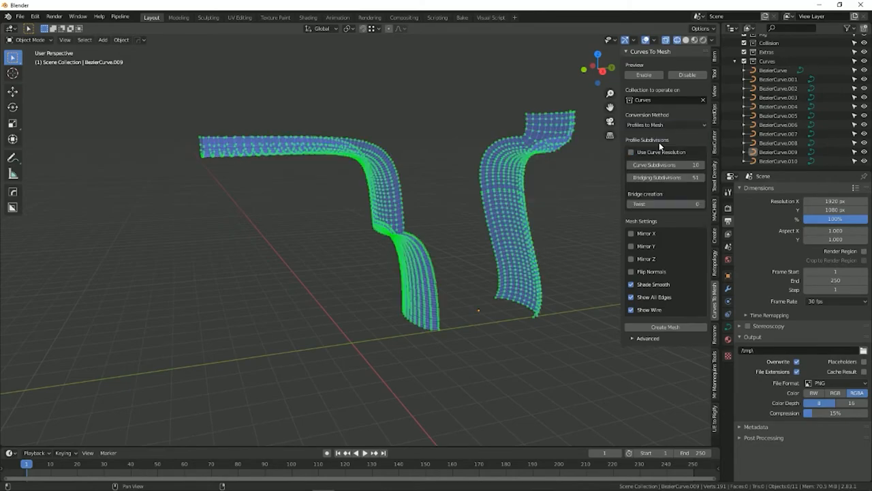
{"action": "middle_click_drag", "start_coordinate": [548, 179], "coordinate": [600, 143]}
{"action": "left_click", "coordinate": [685, 125]}
{"action": "left_click", "coordinate": [668, 135]}
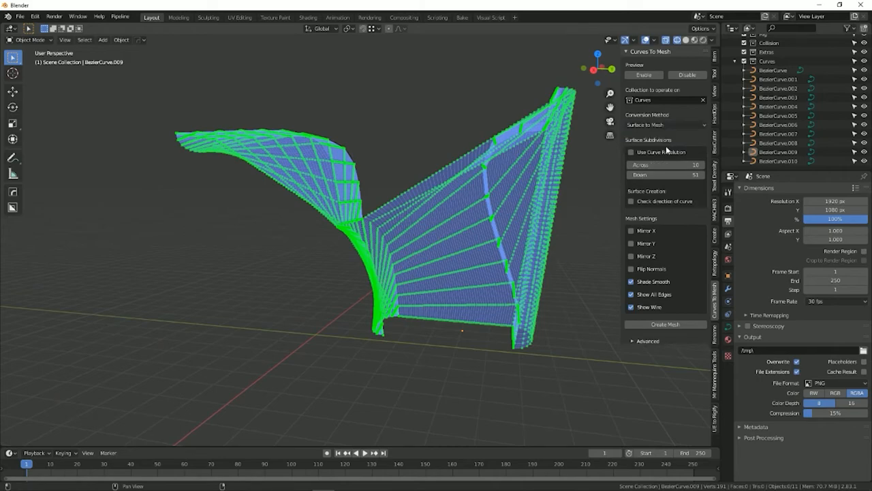
Step: Set the Down surface subdivisions of the curve surfaces to 20
{"action": "type", "text": "2"}
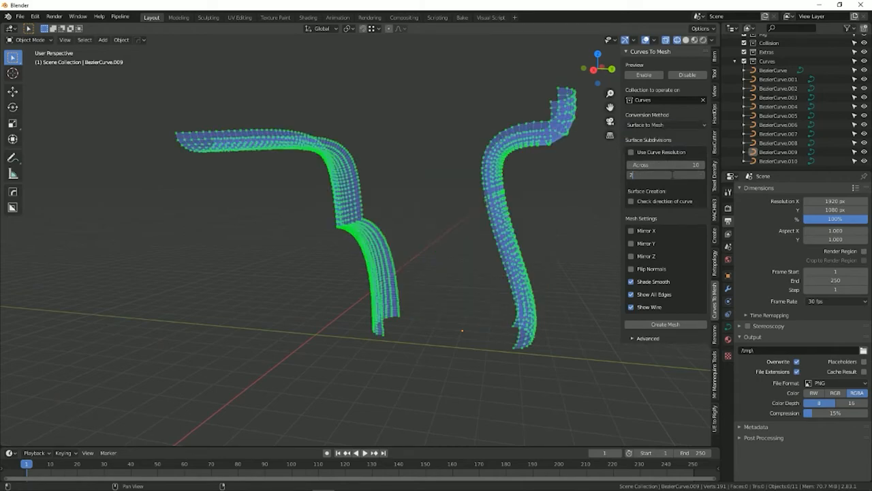
{"action": "type", "text": "0"}
{"action": "key", "text": "Return"}
{"action": "middle_click_drag", "start_coordinate": [672, 175], "coordinate": [450, 214]}
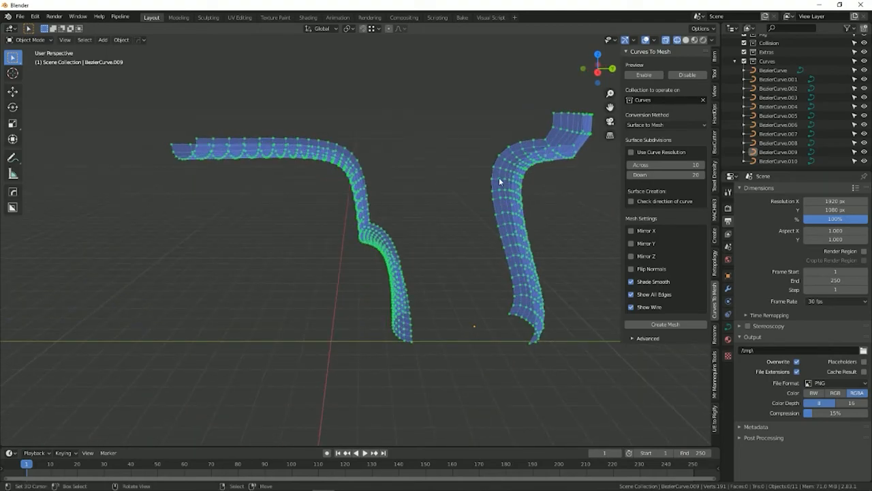
{"action": "middle_click_drag", "start_coordinate": [495, 178], "coordinate": [436, 189]}
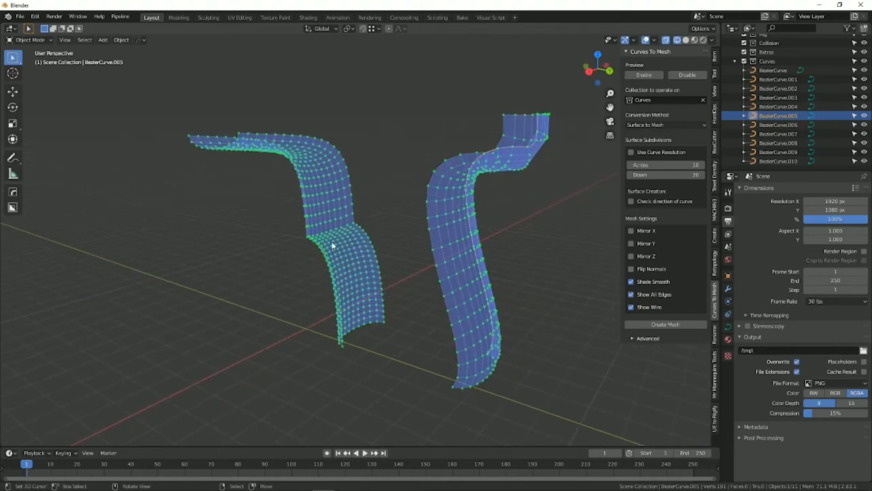
Step: Select the grip-back curves and examine how the preview surface subdivisions follow the front and rear curves
{"action": "middle_click_drag", "start_coordinate": [423, 249], "coordinate": [553, 117]}
{"action": "left_click_drag", "start_coordinate": [553, 117], "coordinate": [425, 411]}
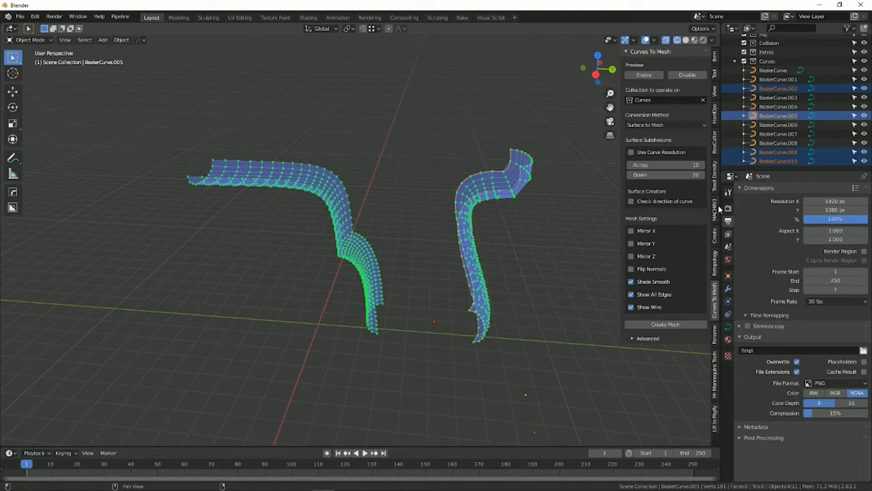
{"action": "middle_click_drag", "start_coordinate": [498, 256], "coordinate": [435, 269]}
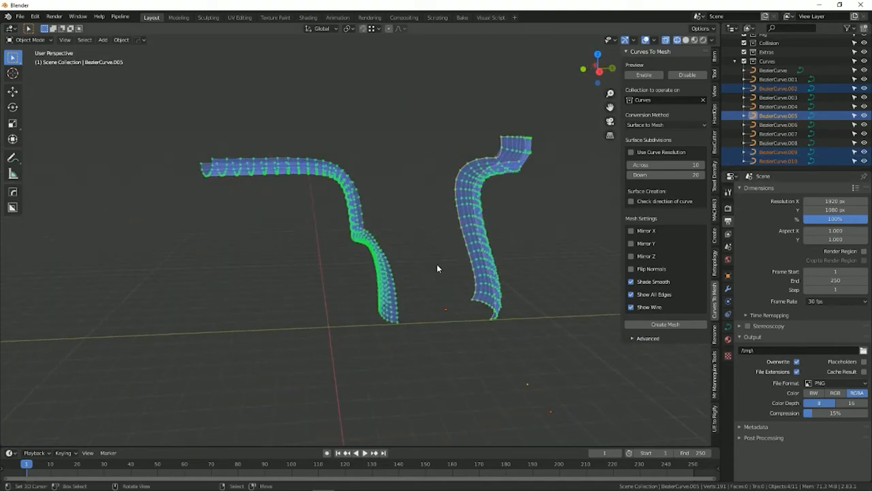
{"action": "middle_click_drag", "start_coordinate": [468, 218], "coordinate": [501, 262], "text": "shift"}
{"action": "scroll", "coordinate": [415, 270], "scroll_direction": "up", "scroll_amount": 2}
{"action": "scroll", "coordinate": [445, 218], "scroll_direction": "up", "scroll_amount": 2}
{"action": "scroll", "coordinate": [442, 196], "scroll_direction": "down", "scroll_amount": 2}
{"action": "scroll", "coordinate": [398, 246], "scroll_direction": "up", "scroll_amount": 2}
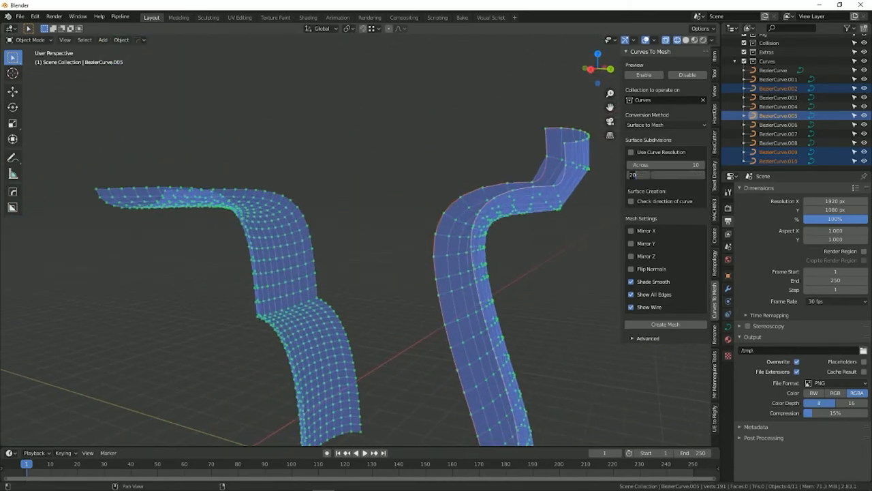
Step: Create the mesh from the previewed curve surfaces and hide the Curves To Mesh settings
{"action": "scroll", "coordinate": [511, 207], "scroll_direction": "down", "scroll_amount": 3}
{"action": "middle_click_drag", "start_coordinate": [501, 215], "coordinate": [580, 228]}
{"action": "left_click", "coordinate": [643, 324]}
{"action": "mouse_move", "coordinate": [530, 303]}
{"action": "middle_mouse_down"}
{"action": "mouse_move", "coordinate": [423, 284]}
{"action": "mouse_move", "coordinate": [492, 262]}
{"action": "middle_mouse_up"}
{"action": "key", "text": "alt+a"}
{"action": "middle_click_drag", "start_coordinate": [492, 231], "coordinate": [441, 308]}
{"action": "key", "text": "n"}
Step: Connect the bottom corner of the front grip surface to that of the rear grip surface with a new face
{"action": "scroll", "coordinate": [482, 259], "scroll_direction": "up", "scroll_amount": 3}
{"action": "scroll", "coordinate": [466, 203], "scroll_direction": "down", "scroll_amount": 2}
{"action": "scroll", "coordinate": [456, 282], "scroll_direction": "up", "scroll_amount": 1}
{"action": "scroll", "coordinate": [443, 308], "scroll_direction": "up", "scroll_amount": 2}
{"action": "scroll", "coordinate": [368, 332], "scroll_direction": "down", "scroll_amount": 3}
{"action": "key", "text": "Tab"}
{"action": "left_click", "coordinate": [438, 354]}
{"action": "middle_click_drag", "start_coordinate": [429, 348], "coordinate": [387, 217], "text": "shift"}
{"action": "scroll", "coordinate": [350, 308], "scroll_direction": "up", "scroll_amount": 1}
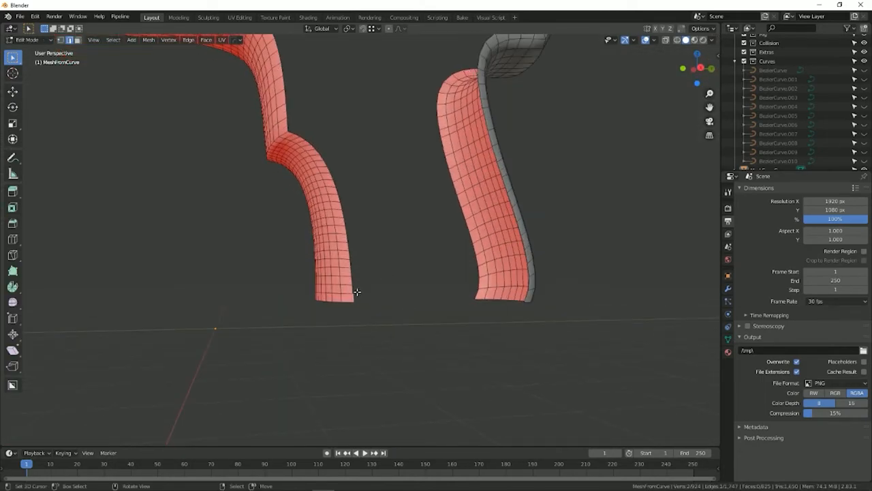
{"action": "middle_click_drag", "start_coordinate": [530, 293], "coordinate": [519, 296]}
{"action": "key", "text": "f"}
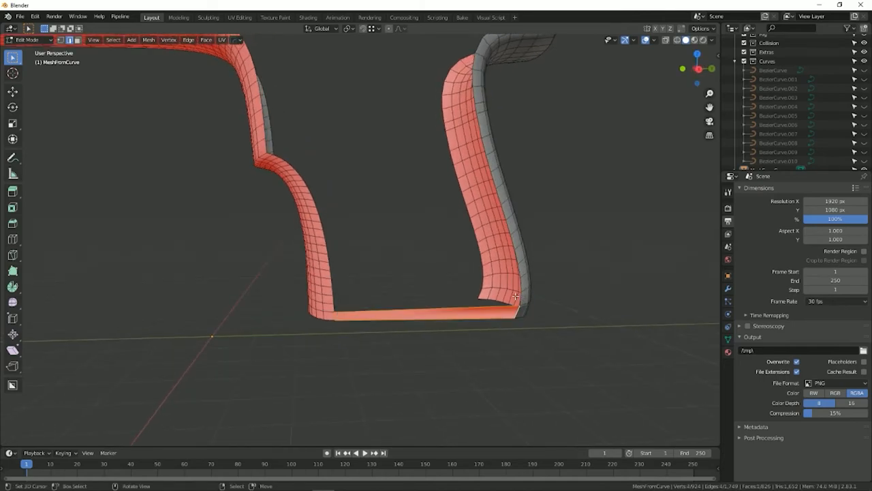
Step: Extrude the two front corner vertices of the barrel section straight up along Z
{"action": "middle_click_drag", "start_coordinate": [462, 293], "coordinate": [480, 302]}
{"action": "key", "text": "Tab"}
{"action": "left_click", "coordinate": [450, 270]}
{"action": "middle_click_drag", "start_coordinate": [447, 270], "coordinate": [415, 267]}
{"action": "key", "text": "Tab"}
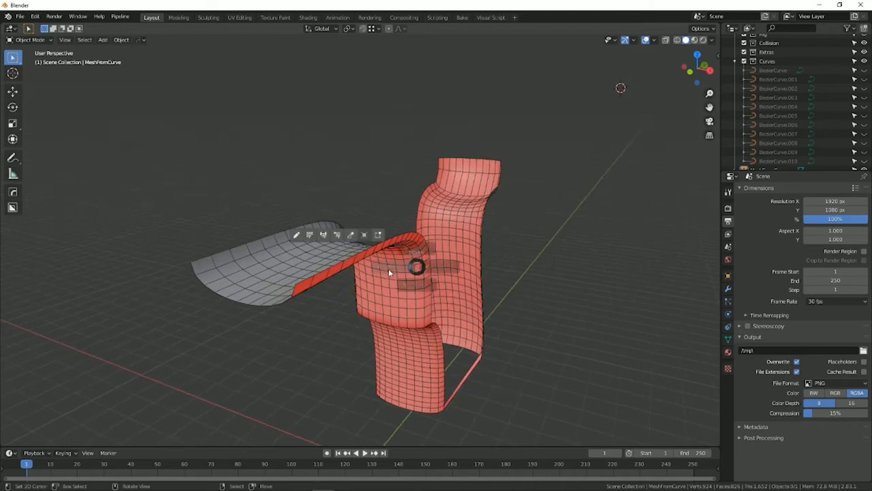
{"action": "left_click", "coordinate": [300, 285]}
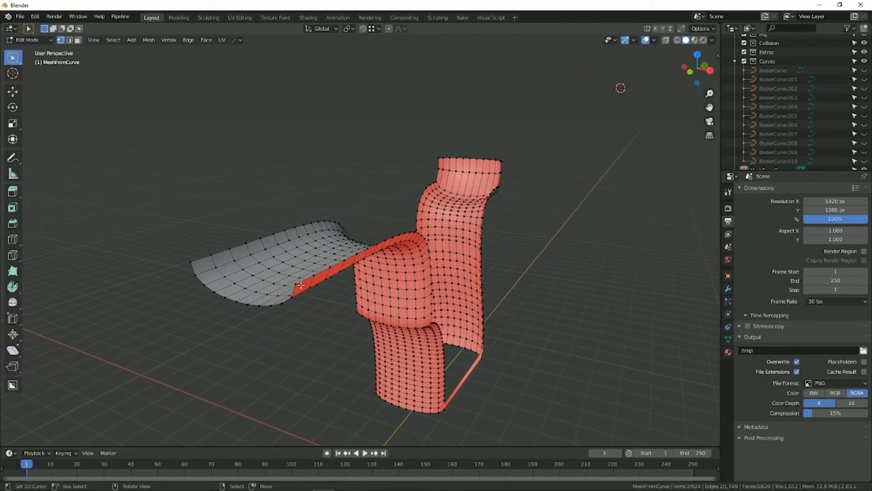
{"action": "key", "text": "z"}
{"action": "left_click", "coordinate": [505, 157]}
{"action": "key", "text": "g"}
{"action": "key", "text": "z"}
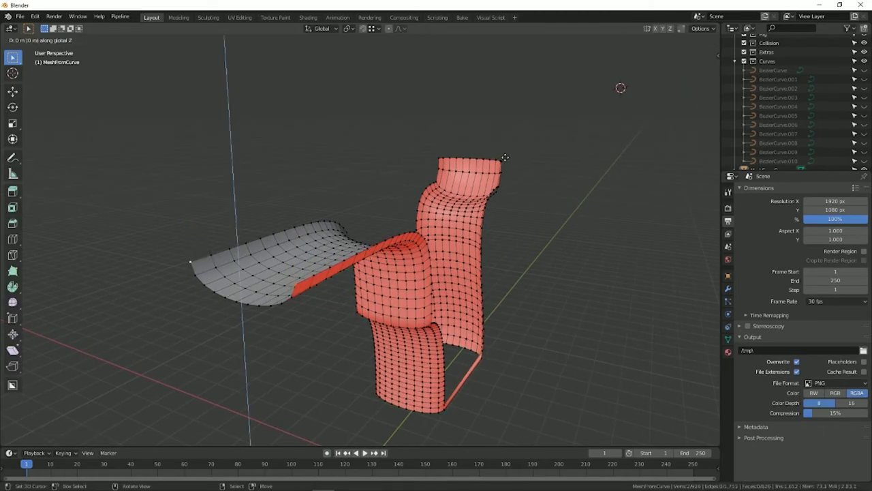
{"action": "left_click", "coordinate": [504, 158]}
{"action": "right_click", "coordinate": [505, 158]}
Step: Connect the raised front vertices to the rear top corners with edges and fill both open sides of the body
{"action": "middle_click_drag", "start_coordinate": [505, 157], "coordinate": [383, 167]}
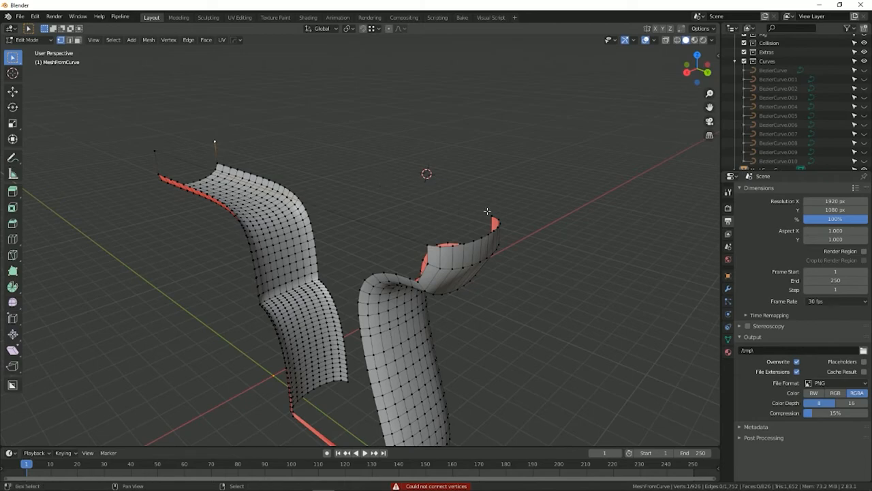
{"action": "middle_click_drag", "start_coordinate": [392, 231], "coordinate": [416, 231]}
{"action": "key", "text": "ctrl+Tab"}
{"action": "left_click", "coordinate": [416, 279]}
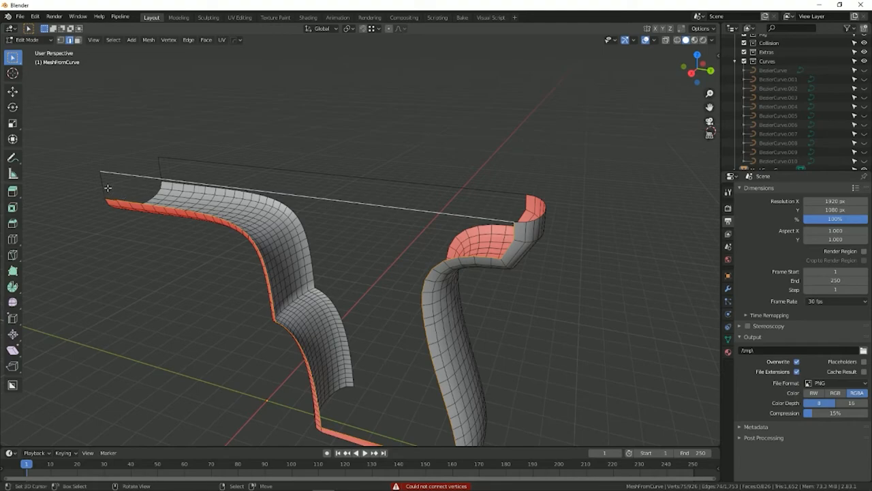
{"action": "middle_click_drag", "start_coordinate": [105, 185], "coordinate": [349, 207]}
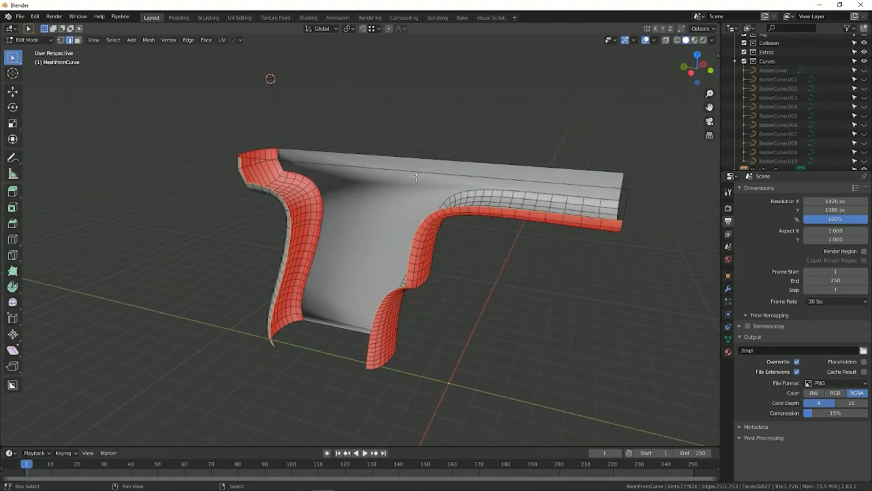
{"action": "key", "text": "f"}
Step: Recalculate the normals of all body faces to point outward
{"action": "mouse_move", "coordinate": [420, 219]}
{"action": "middle_mouse_down"}
{"action": "mouse_move", "coordinate": [519, 189]}
{"action": "mouse_move", "coordinate": [420, 222]}
{"action": "middle_mouse_up"}
{"action": "key", "text": "a"}
{"action": "key", "text": "shift+n"}
{"action": "key", "text": "alt+a"}
Step: Select the edge loops bordering the flat sides and apply SSharpen to the body mesh
{"action": "left_click", "coordinate": [480, 203], "text": "alt"}
{"action": "left_click", "coordinate": [313, 243], "text": "alt+shift"}
{"action": "middle_click_drag", "start_coordinate": [314, 244], "coordinate": [409, 190]}
{"action": "key", "text": "q"}
{"action": "left_click", "coordinate": [351, 253]}
{"action": "key", "text": "Tab"}
{"action": "left_click", "coordinate": [410, 227]}
{"action": "key", "text": "q"}
{"action": "left_click", "coordinate": [415, 234]}
Step: Enable Auto Smooth in the body mesh's normals settings and set its angle to 60°
{"action": "left_click", "coordinate": [728, 314]}
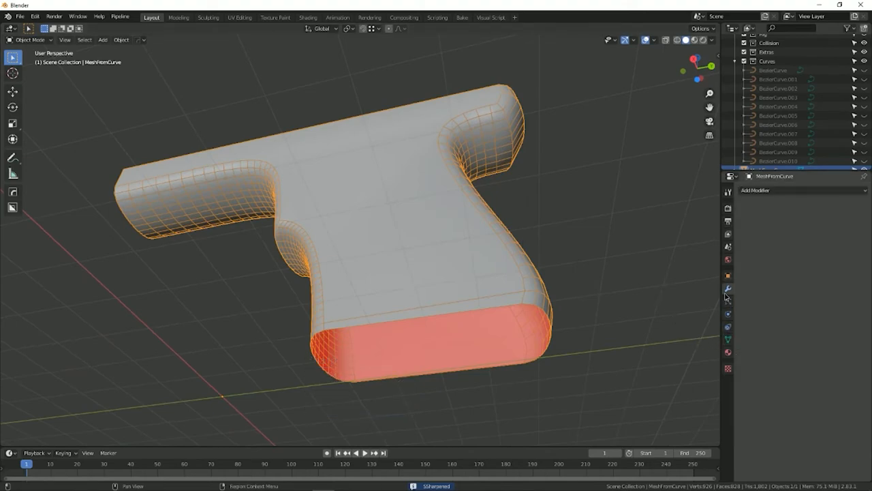
{"action": "left_click", "coordinate": [728, 301]}
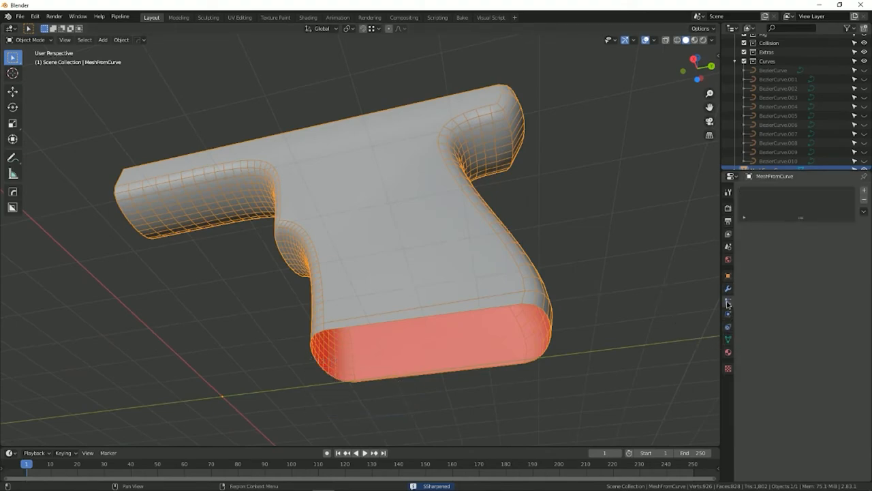
{"action": "left_click", "coordinate": [728, 339]}
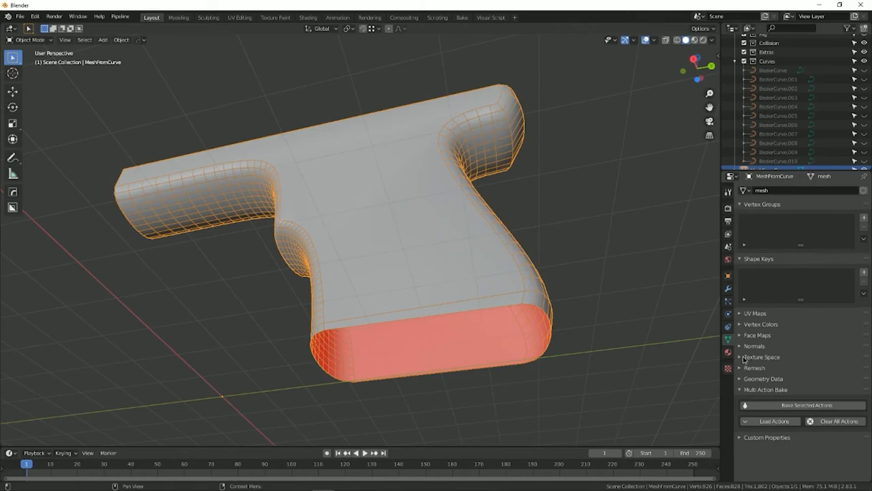
{"action": "left_click", "coordinate": [748, 346]}
{"action": "left_click", "coordinate": [754, 358]}
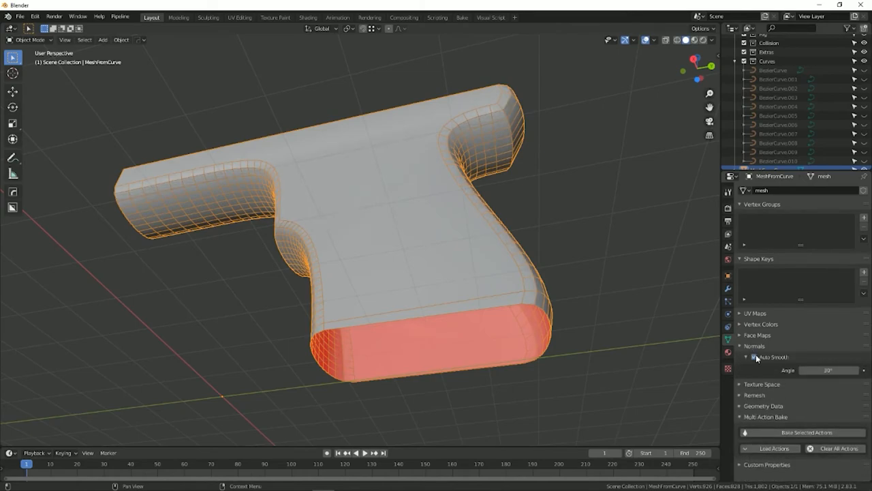
{"action": "left_click", "coordinate": [823, 370]}
{"action": "type", "text": "60"}
{"action": "key", "text": "Return"}
{"action": "middle_click_drag", "start_coordinate": [334, 307], "coordinate": [356, 307]}
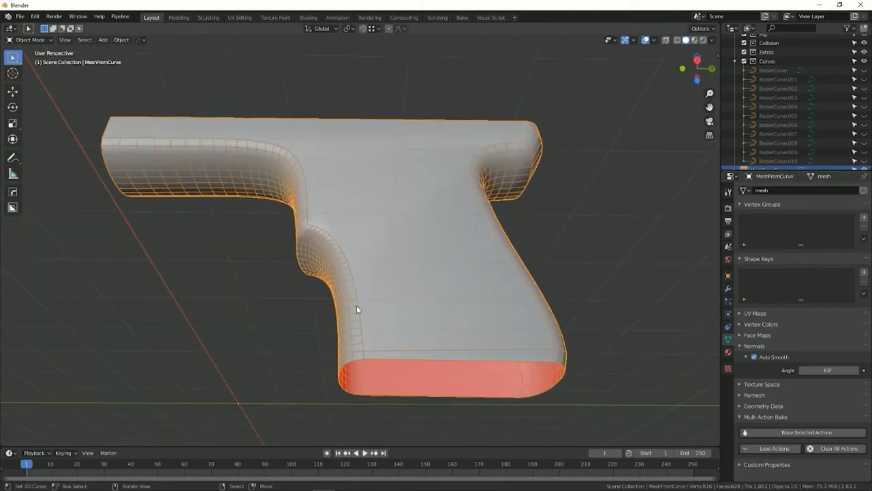
Step: Mark the edge loops around both flat sides of the body as sharp
{"action": "key", "text": "Tab"}
{"action": "left_click", "coordinate": [364, 309], "text": "alt"}
{"action": "left_click", "coordinate": [492, 259], "text": "alt+shift"}
{"action": "middle_click_drag", "start_coordinate": [492, 259], "coordinate": [436, 308]}
{"action": "left_click", "coordinate": [400, 285], "text": "alt+shift"}
{"action": "left_click", "coordinate": [262, 308], "text": "alt+shift"}
{"action": "middle_click_drag", "start_coordinate": [262, 308], "coordinate": [350, 328]}
{"action": "right_click", "coordinate": [356, 308]}
{"action": "left_click", "coordinate": [356, 308]}
{"action": "middle_click_drag", "start_coordinate": [426, 295], "coordinate": [413, 252]}
{"action": "middle_click_drag", "start_coordinate": [476, 243], "coordinate": [438, 240]}
{"action": "scroll", "coordinate": [439, 240], "scroll_direction": "up", "scroll_amount": 3}
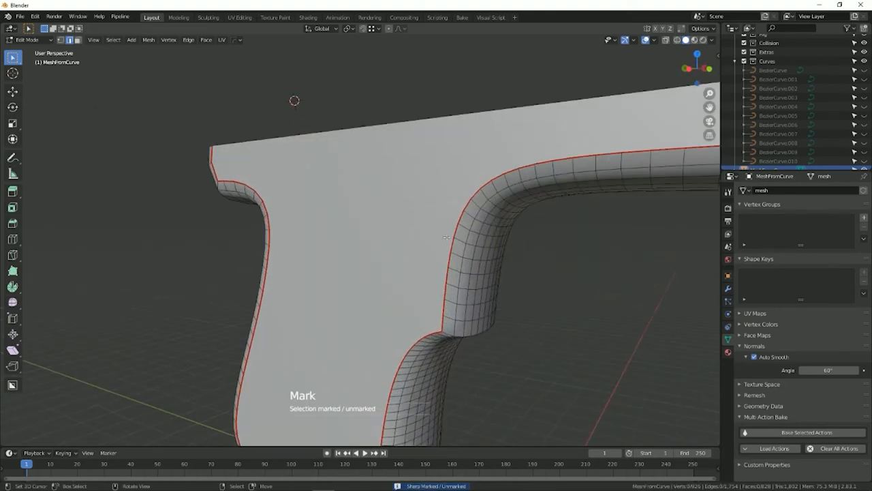
Step: Scale the whole body mesh along the X axis
{"action": "key", "text": "Tab"}
{"action": "scroll", "coordinate": [459, 186], "scroll_direction": "down", "scroll_amount": 4}
{"action": "key", "text": "alt+a"}
{"action": "middle_click_drag", "start_coordinate": [313, 253], "coordinate": [344, 266]}
{"action": "right_click", "coordinate": [445, 262]}
{"action": "key", "text": "Tab"}
{"action": "key", "text": "a"}
{"action": "key", "text": "s"}
{"action": "key", "text": "z"}
{"action": "key", "text": "x"}
{"action": "left_click", "coordinate": [468, 259]}
{"action": "key", "text": "Tab"}
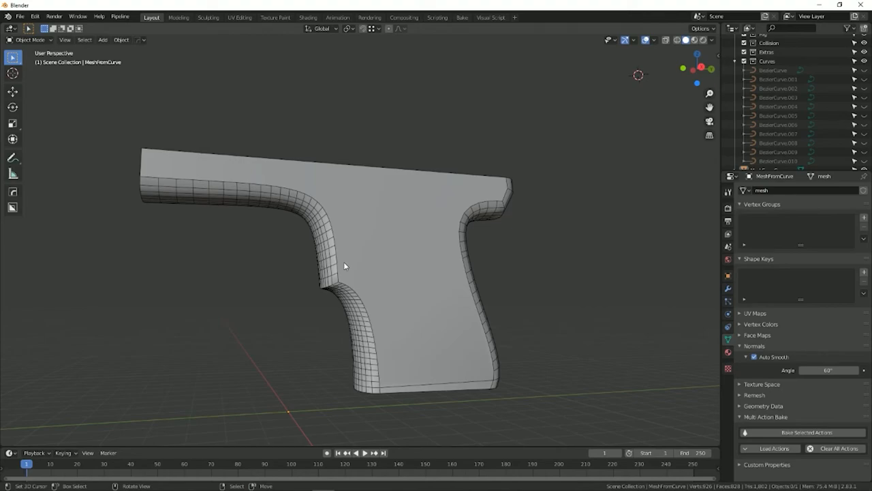
{"action": "middle_click_drag", "start_coordinate": [346, 263], "coordinate": [366, 265]}
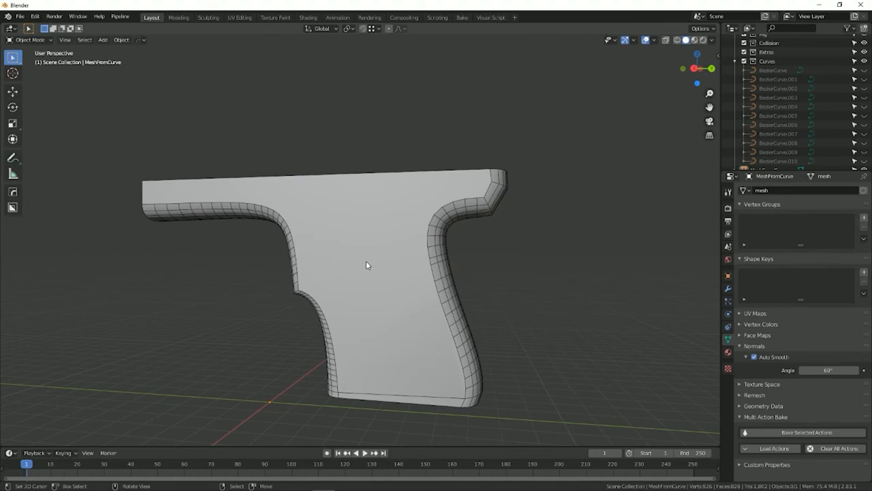
Step: Open the recent file Colt 1908 Vest Pocket.blend
{"action": "left_click", "coordinate": [19, 15]}
{"action": "mouse_move", "coordinate": [57, 68]}
{"action": "mouse_move", "coordinate": [61, 46]}
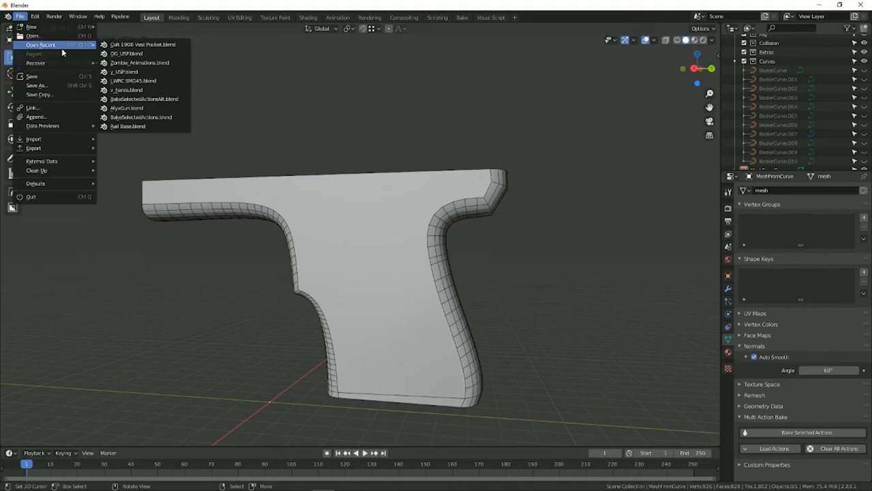
{"action": "left_click", "coordinate": [133, 39]}
{"action": "left_click", "coordinate": [434, 272]}
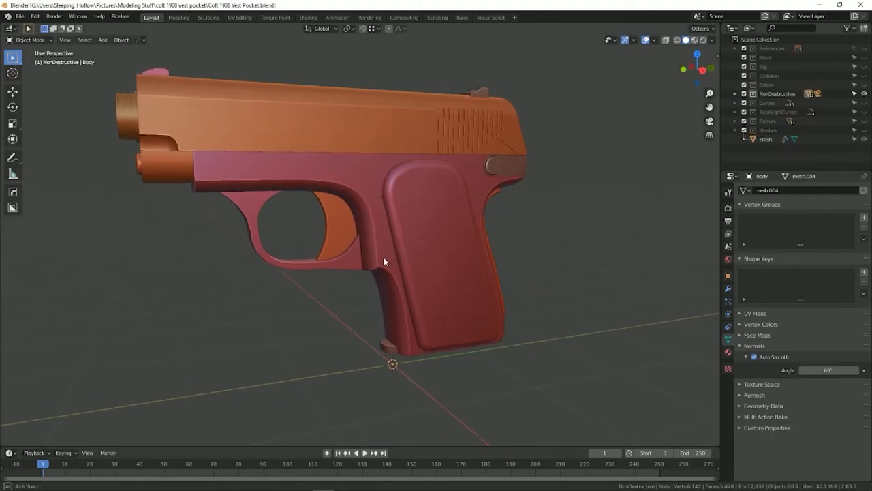
Step: Isolate the finished pistol's Body object in local view and show its mesh in Edit Mode
{"action": "left_click", "coordinate": [387, 256]}
{"action": "key", "text": "KP_Divide"}
{"action": "middle_click_drag", "start_coordinate": [401, 265], "coordinate": [420, 210]}
{"action": "key", "text": "Tab"}
{"action": "left_click", "coordinate": [408, 196]}
{"action": "scroll", "coordinate": [425, 229], "scroll_direction": "up", "scroll_amount": 3}
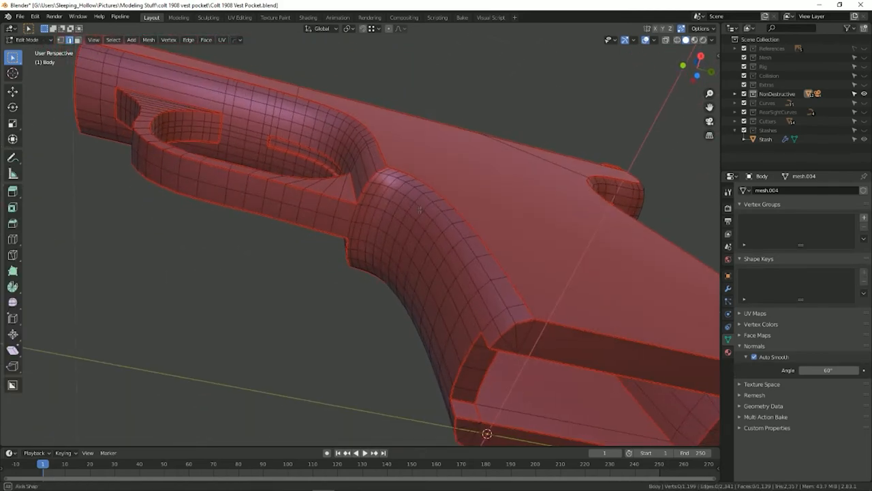
Step: Examine the body's mesh topology around the trigger guard and where the guard meets the front of the grip
{"action": "middle_click_drag", "start_coordinate": [368, 195], "coordinate": [376, 215]}
{"action": "scroll", "coordinate": [379, 223], "scroll_direction": "up", "scroll_amount": 2}
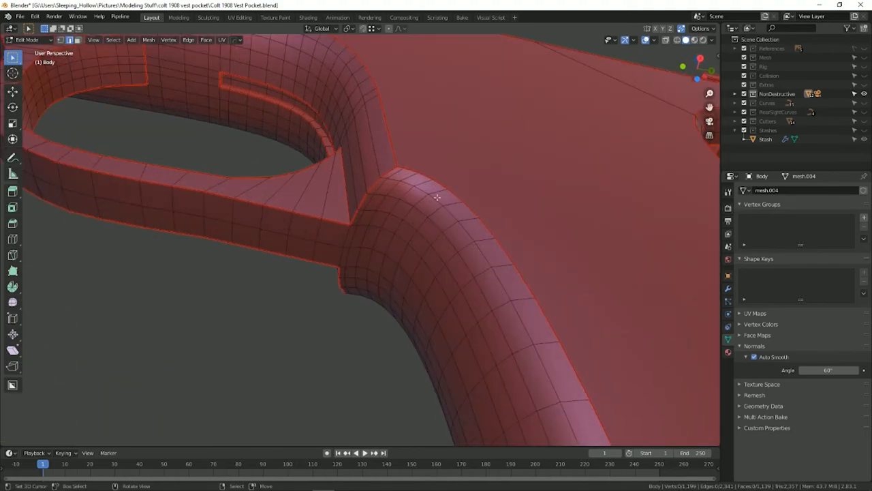
{"action": "middle_click_drag", "start_coordinate": [438, 241], "coordinate": [432, 253]}
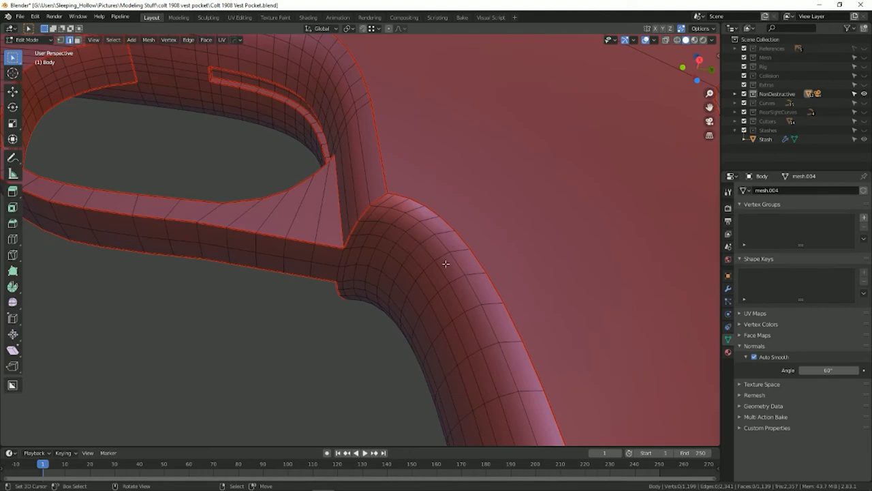
{"action": "scroll", "coordinate": [426, 327], "scroll_direction": "down", "scroll_amount": 7}
{"action": "middle_click_drag", "start_coordinate": [376, 261], "coordinate": [402, 278]}
{"action": "scroll", "coordinate": [395, 268], "scroll_direction": "up", "scroll_amount": 2}
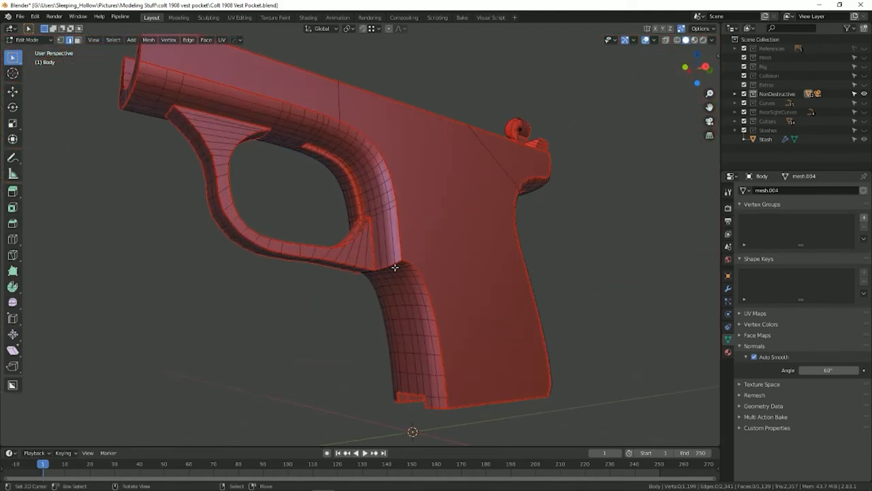
{"action": "scroll", "coordinate": [342, 222], "scroll_direction": "up", "scroll_amount": 2}
{"action": "scroll", "coordinate": [418, 273], "scroll_direction": "up", "scroll_amount": 1}
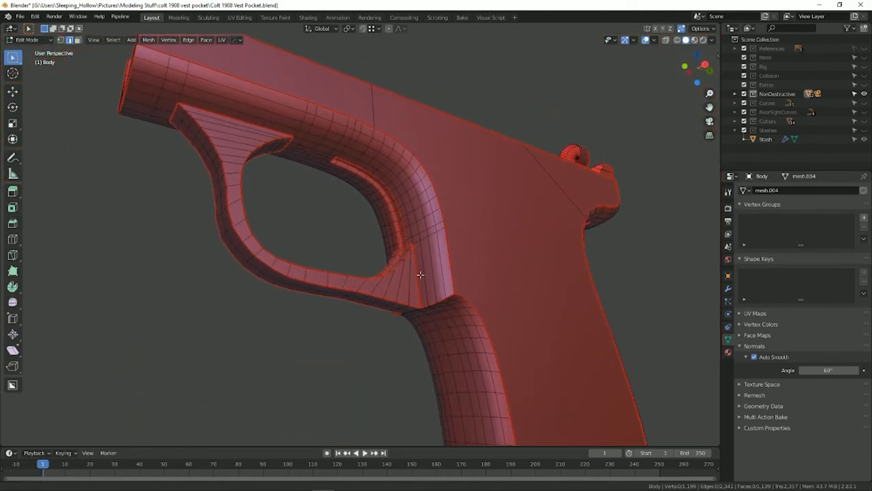
{"action": "scroll", "coordinate": [418, 272], "scroll_direction": "up", "scroll_amount": 1}
{"action": "scroll", "coordinate": [443, 266], "scroll_direction": "up", "scroll_amount": 1}
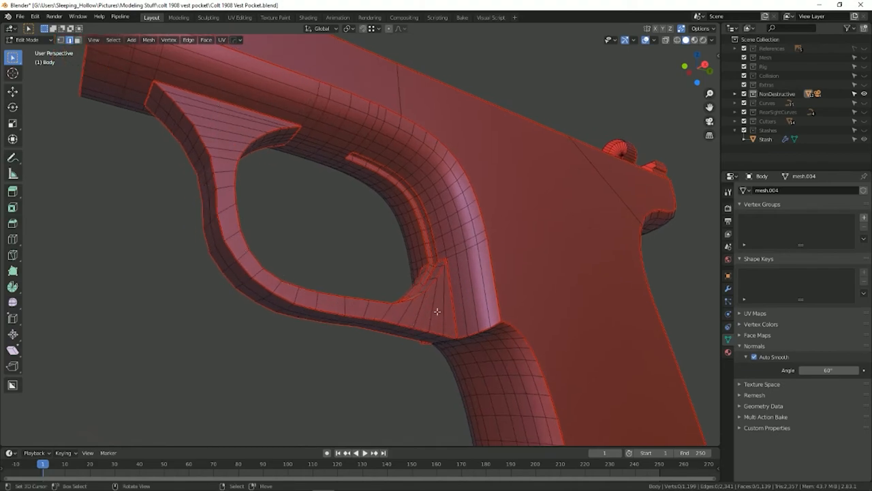
{"action": "middle_click_drag", "start_coordinate": [220, 124], "coordinate": [253, 105]}
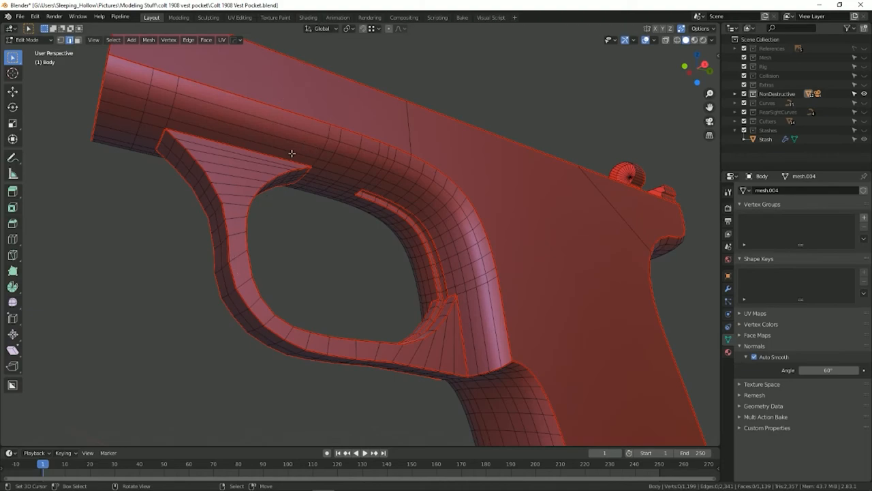
{"action": "middle_click_drag", "start_coordinate": [465, 330], "coordinate": [440, 300]}
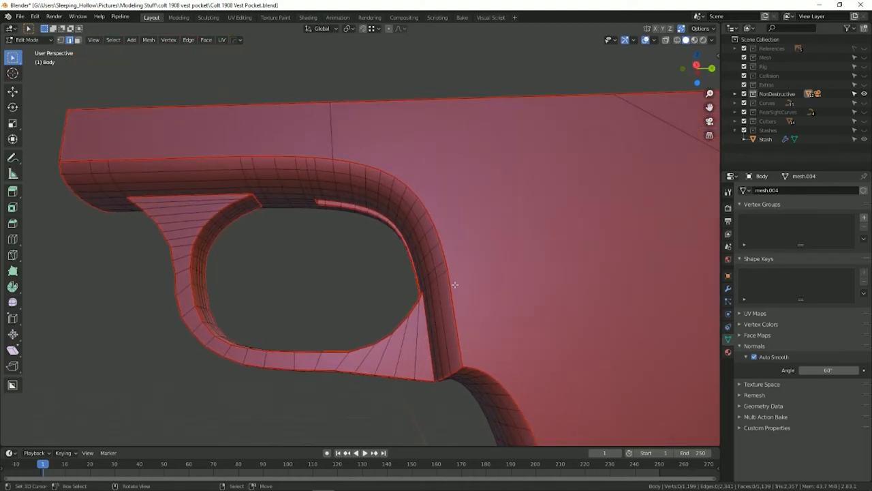
{"action": "middle_click_drag", "start_coordinate": [226, 172], "coordinate": [372, 187], "text": "shift"}
Step: Compare the body's shaded form in Object Mode with its mesh, from below and from the front
{"action": "key", "text": "Tab"}
{"action": "scroll", "coordinate": [370, 129], "scroll_direction": "down", "scroll_amount": 4}
{"action": "key", "text": "alt+a"}
{"action": "middle_click_drag", "start_coordinate": [379, 255], "coordinate": [578, 197]}
{"action": "middle_click_drag", "start_coordinate": [479, 275], "coordinate": [485, 176]}
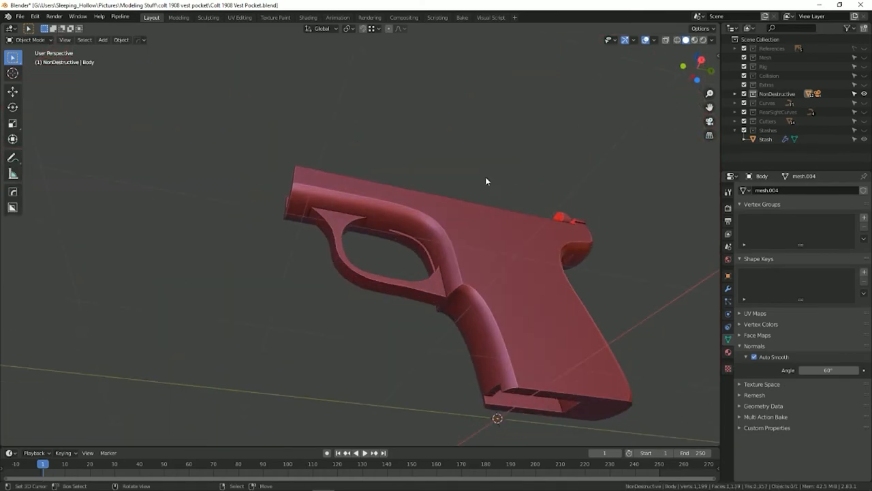
{"action": "key", "text": "Tab"}
{"action": "middle_click_drag", "start_coordinate": [483, 229], "coordinate": [448, 269]}
{"action": "key", "text": "Tab"}
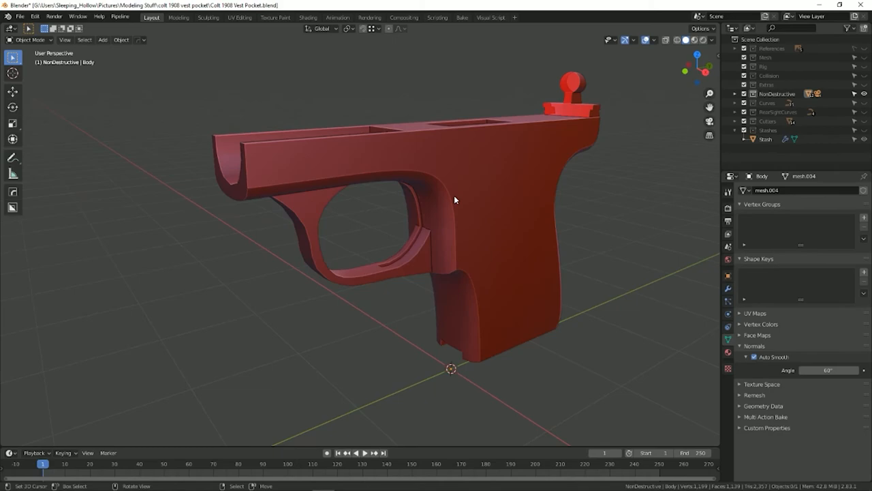